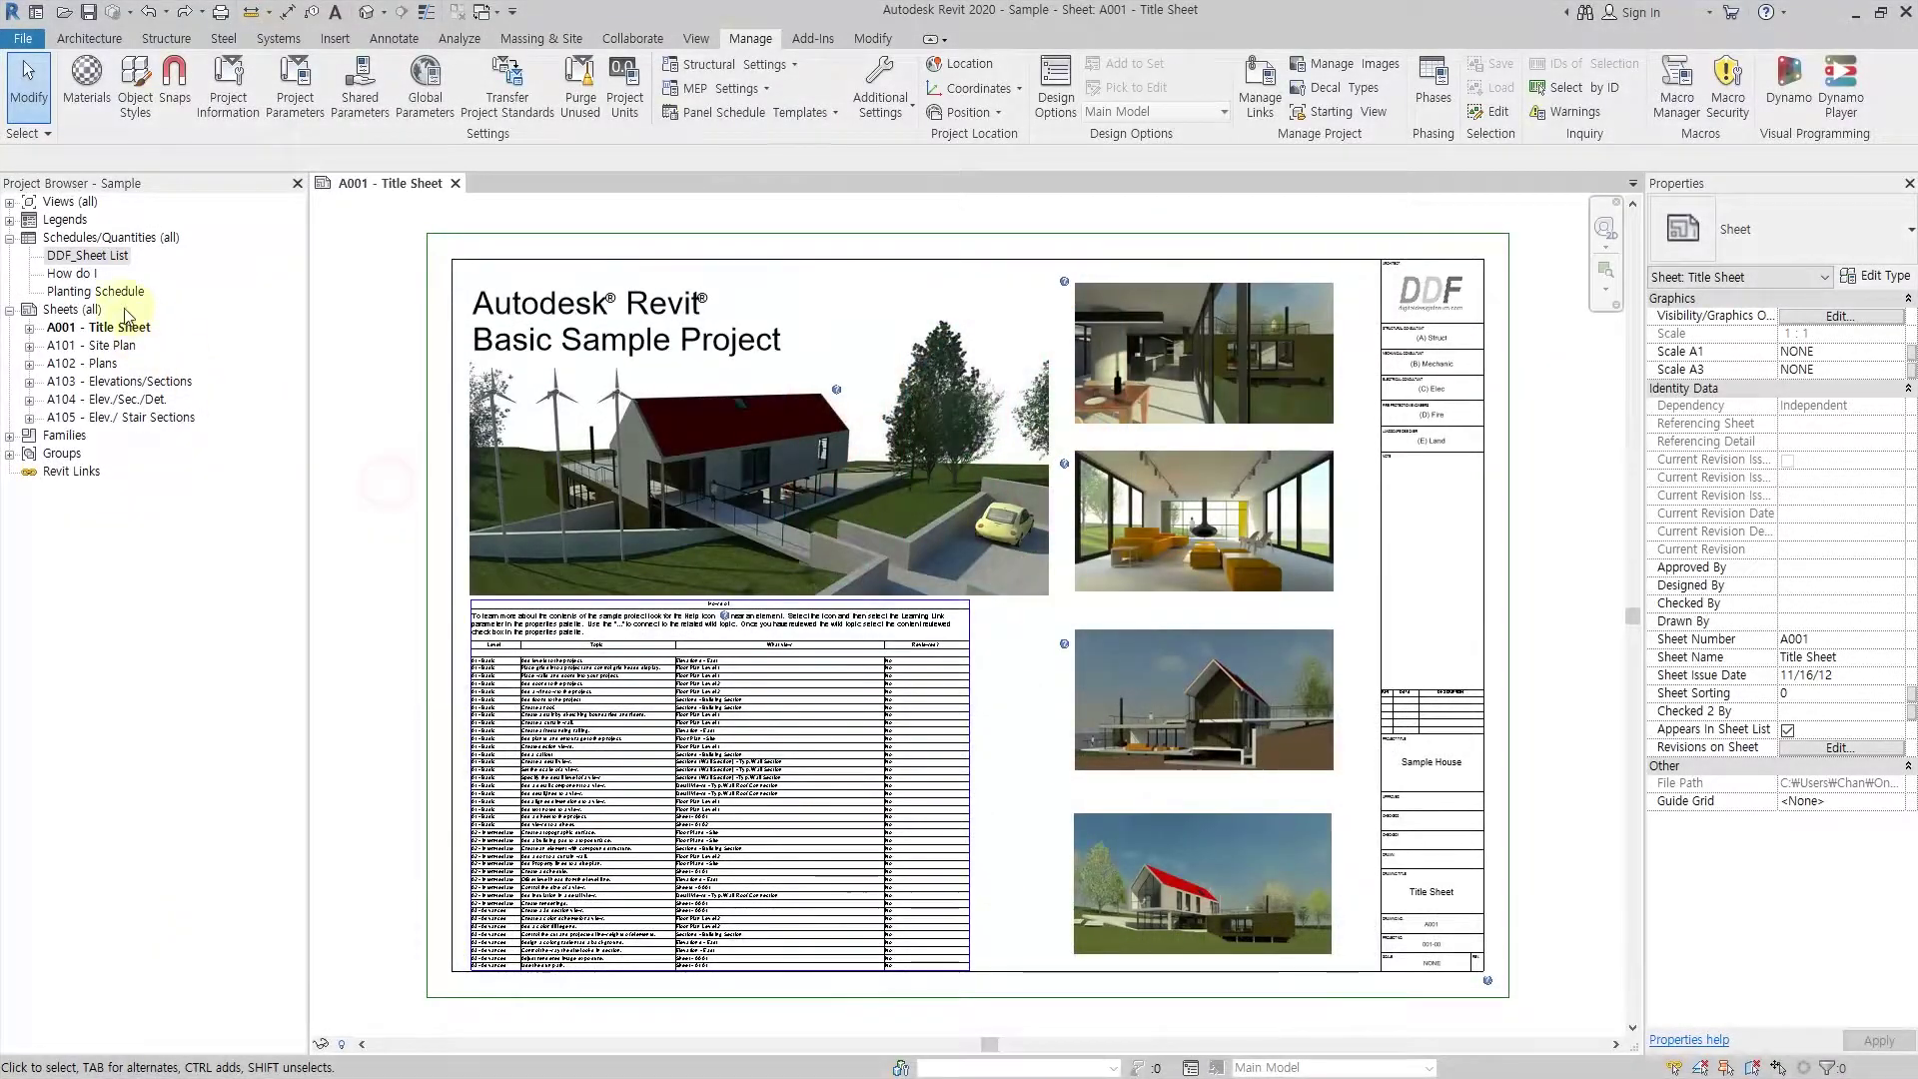
- Open the DDF_Sheet List schedule from Schedules/Quantities in the Project Browser
double_click(109, 257)
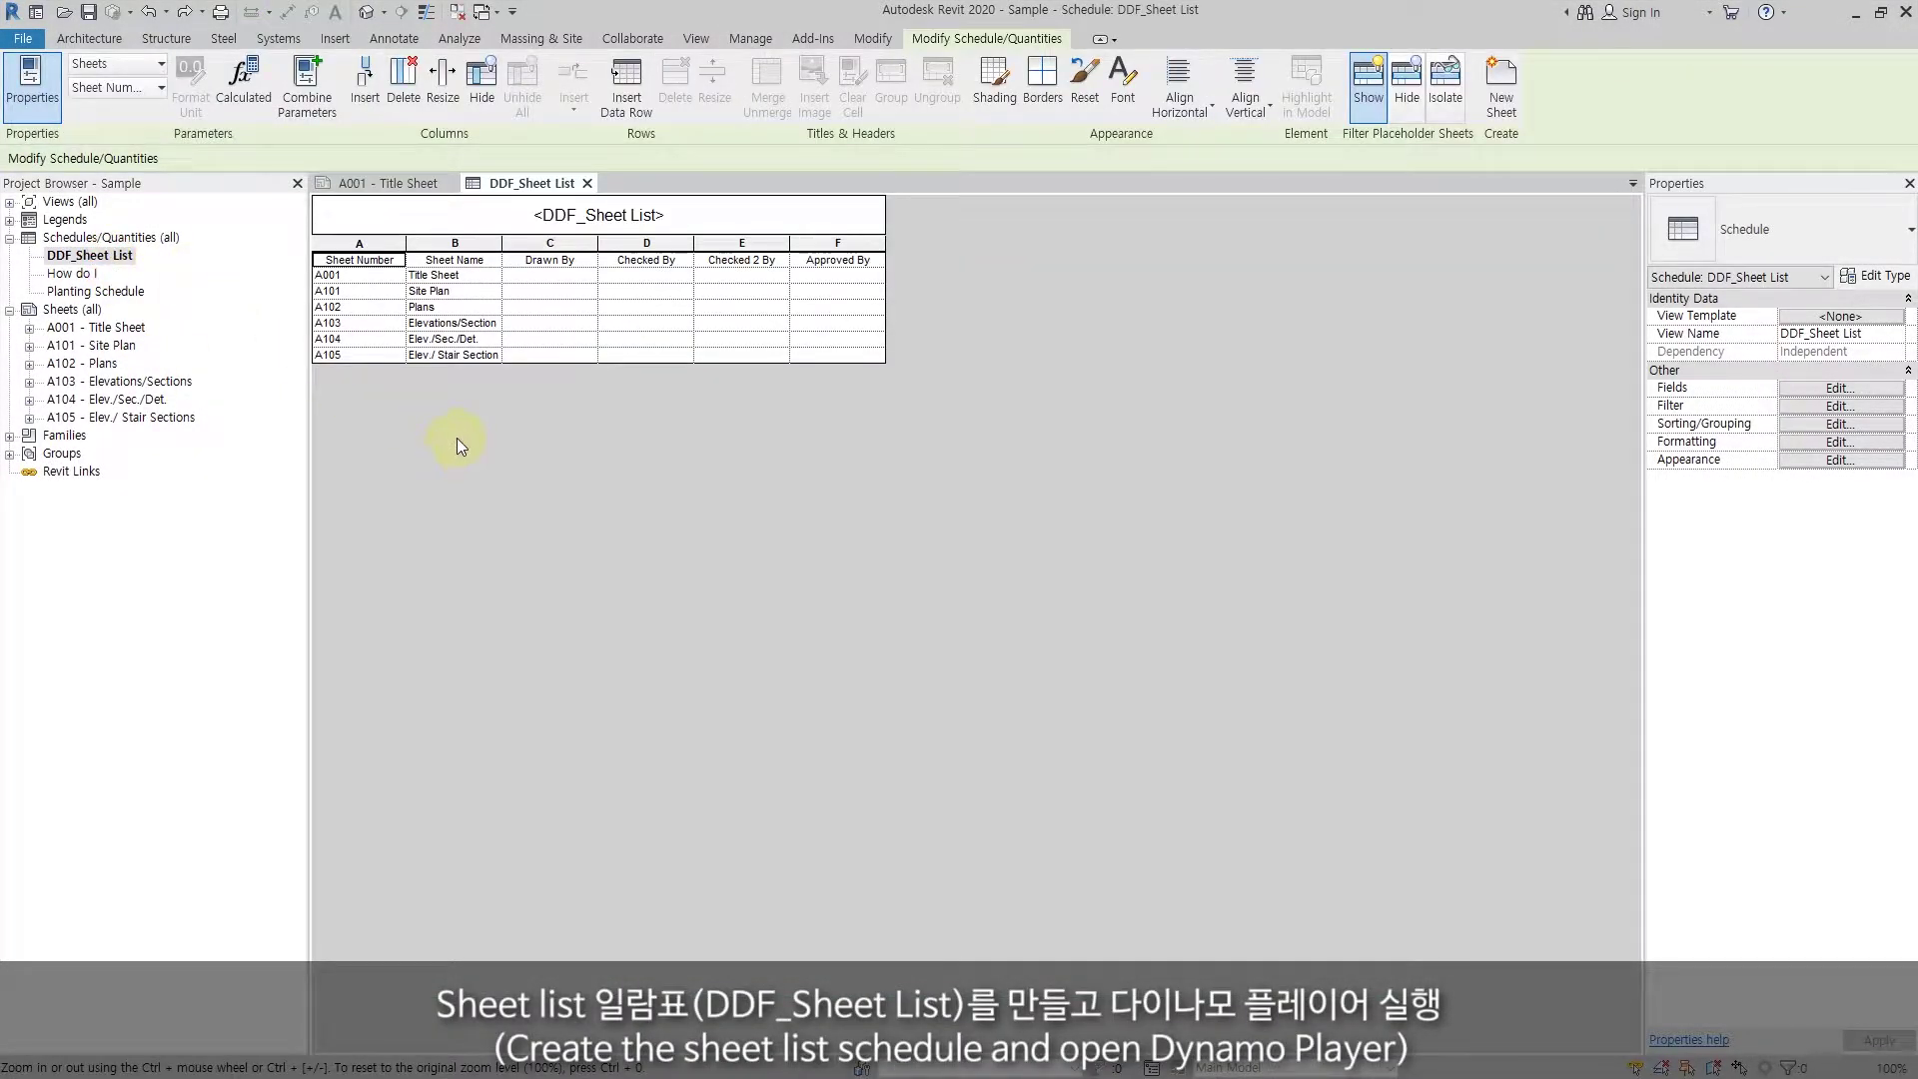
click(756, 40)
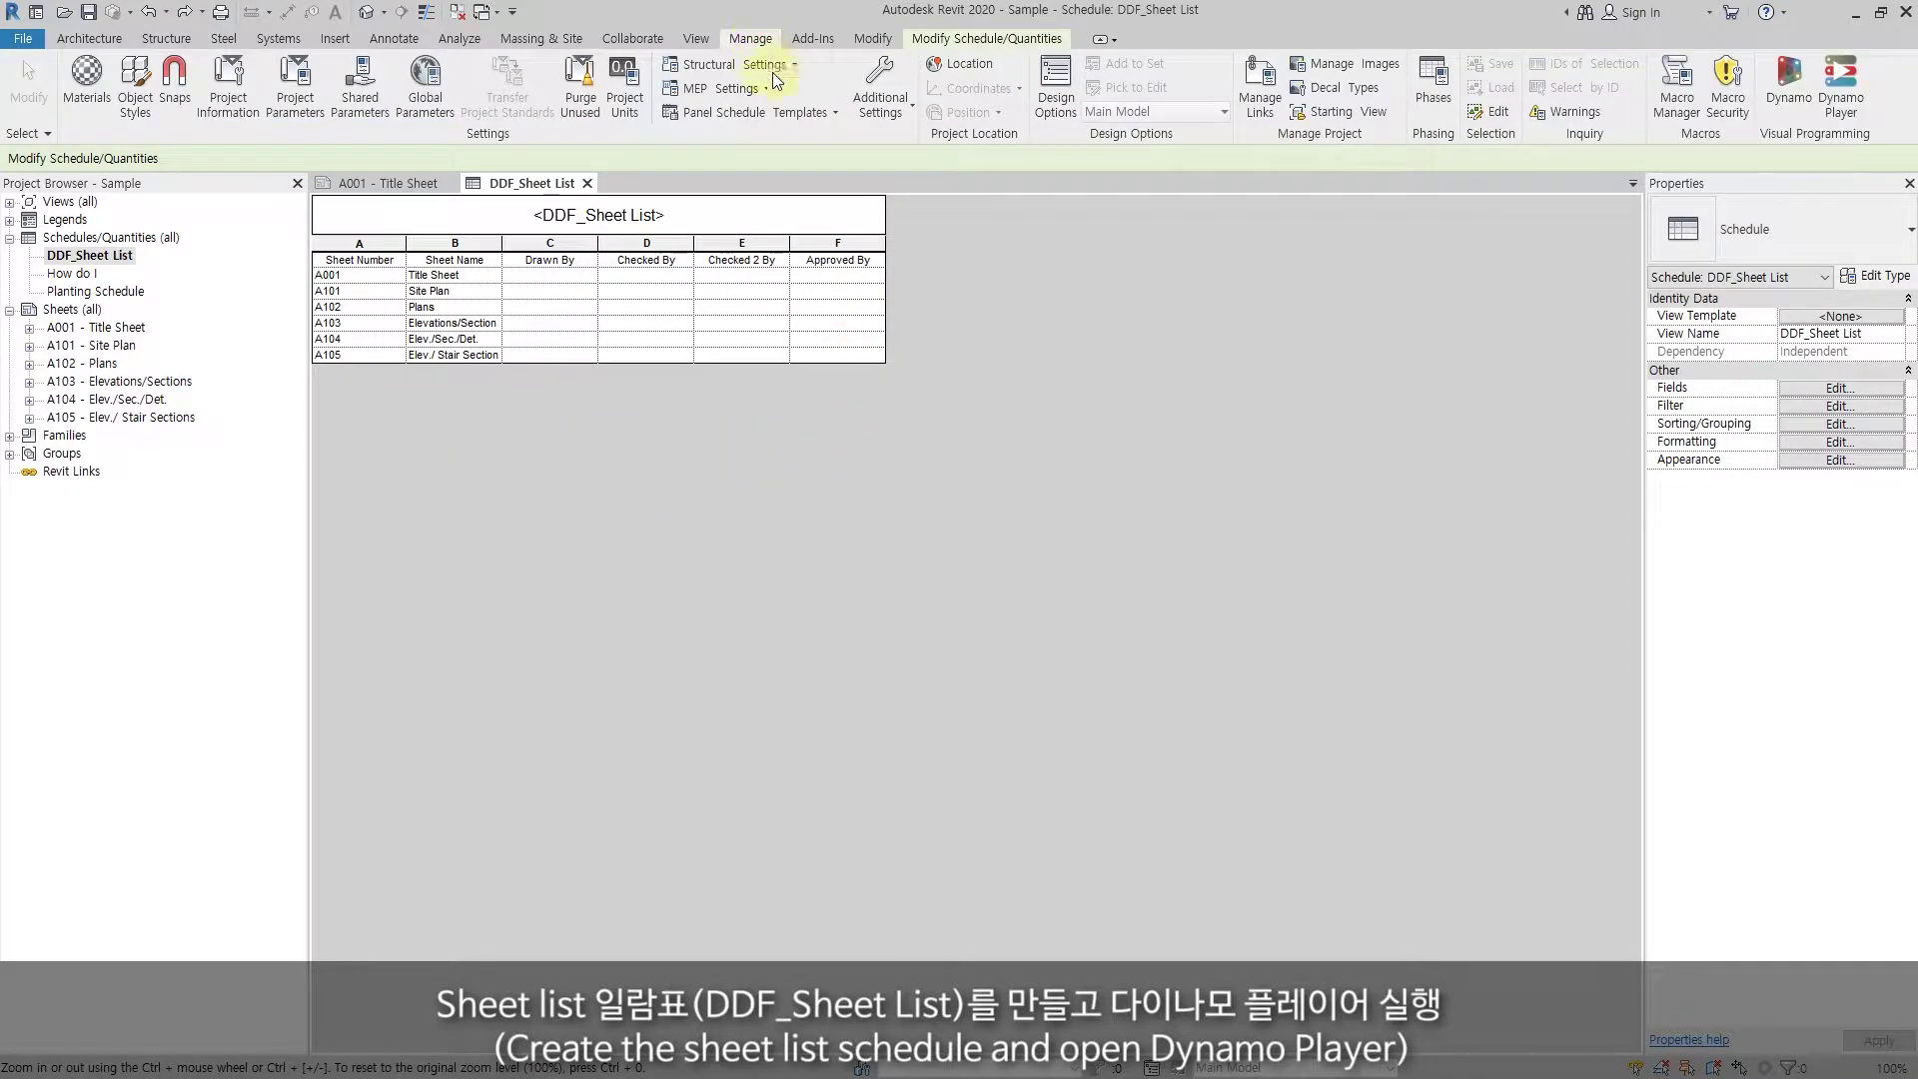
- In Dynamo Player, run DDF_SM Export sheet list to Excel for DDF_Sheet List into DDF_SheetManagement.xlsx
click(1856, 106)
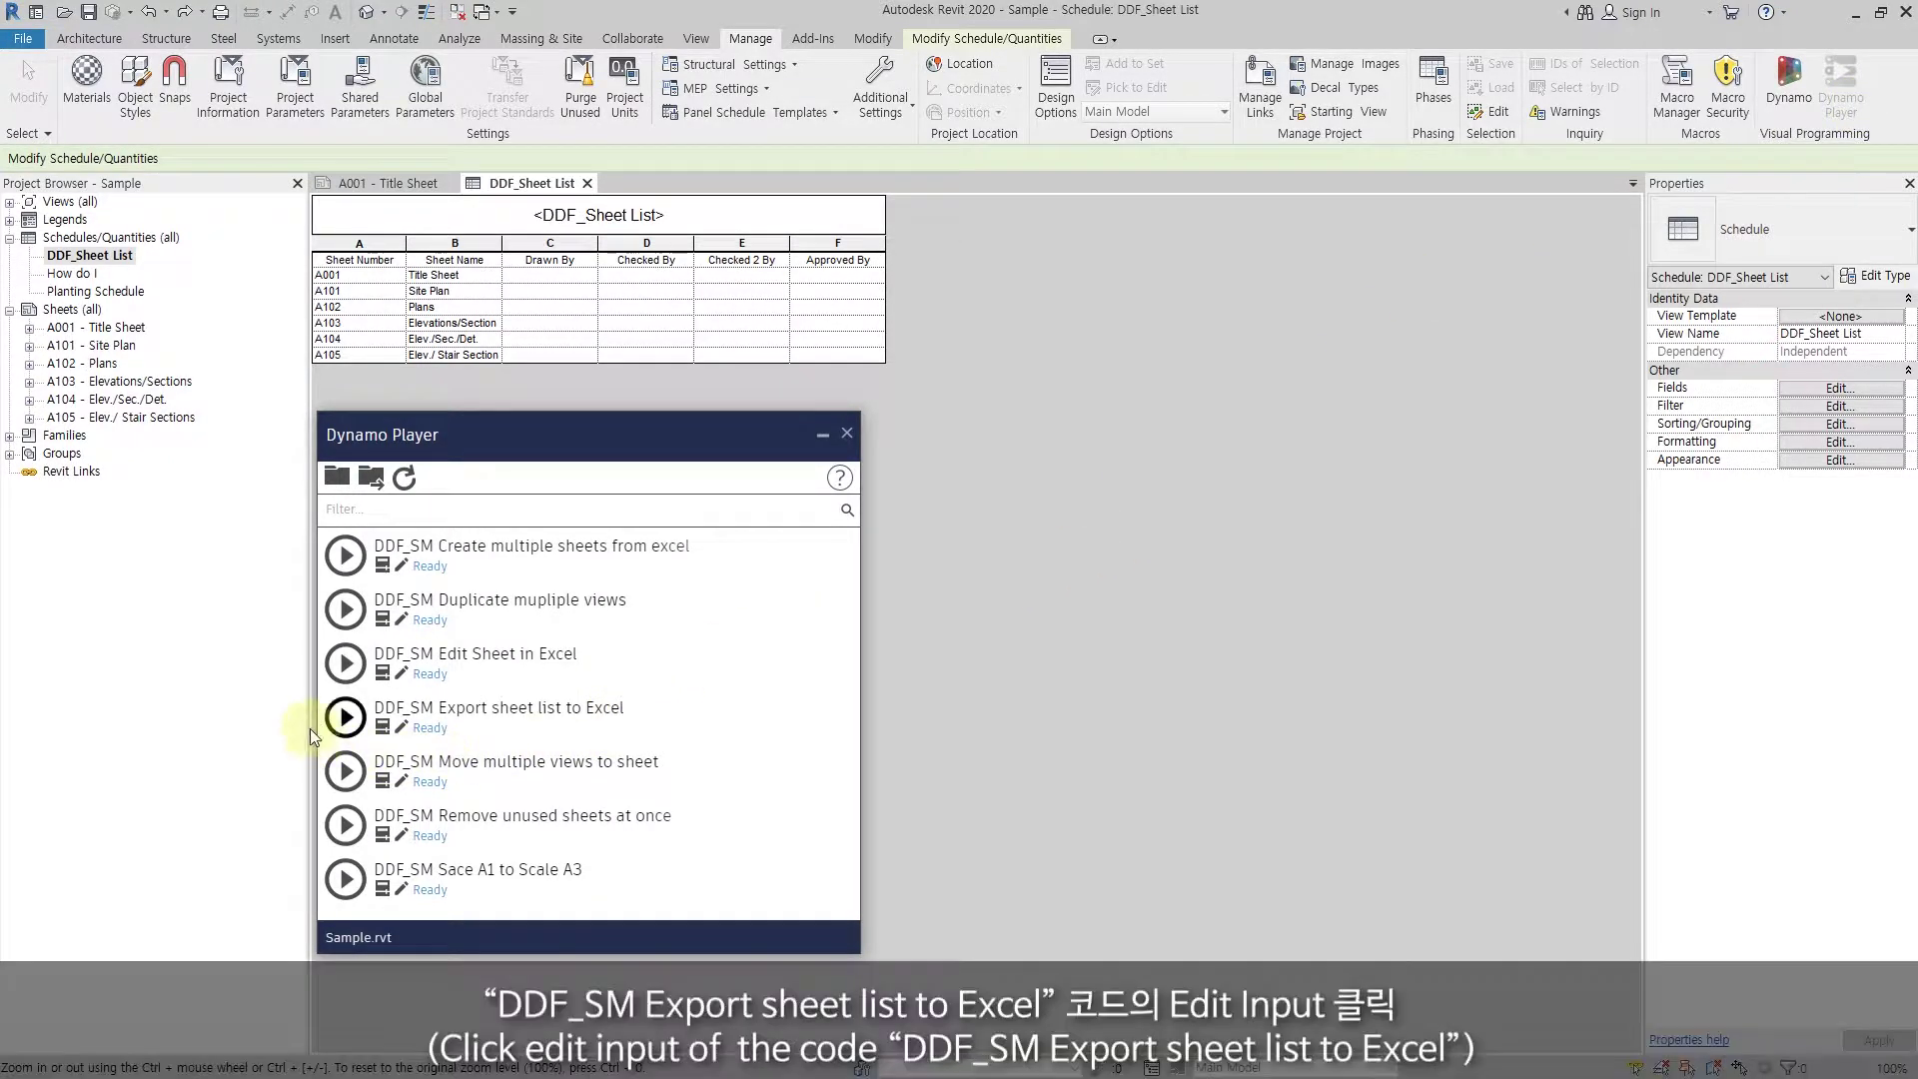
click(381, 731)
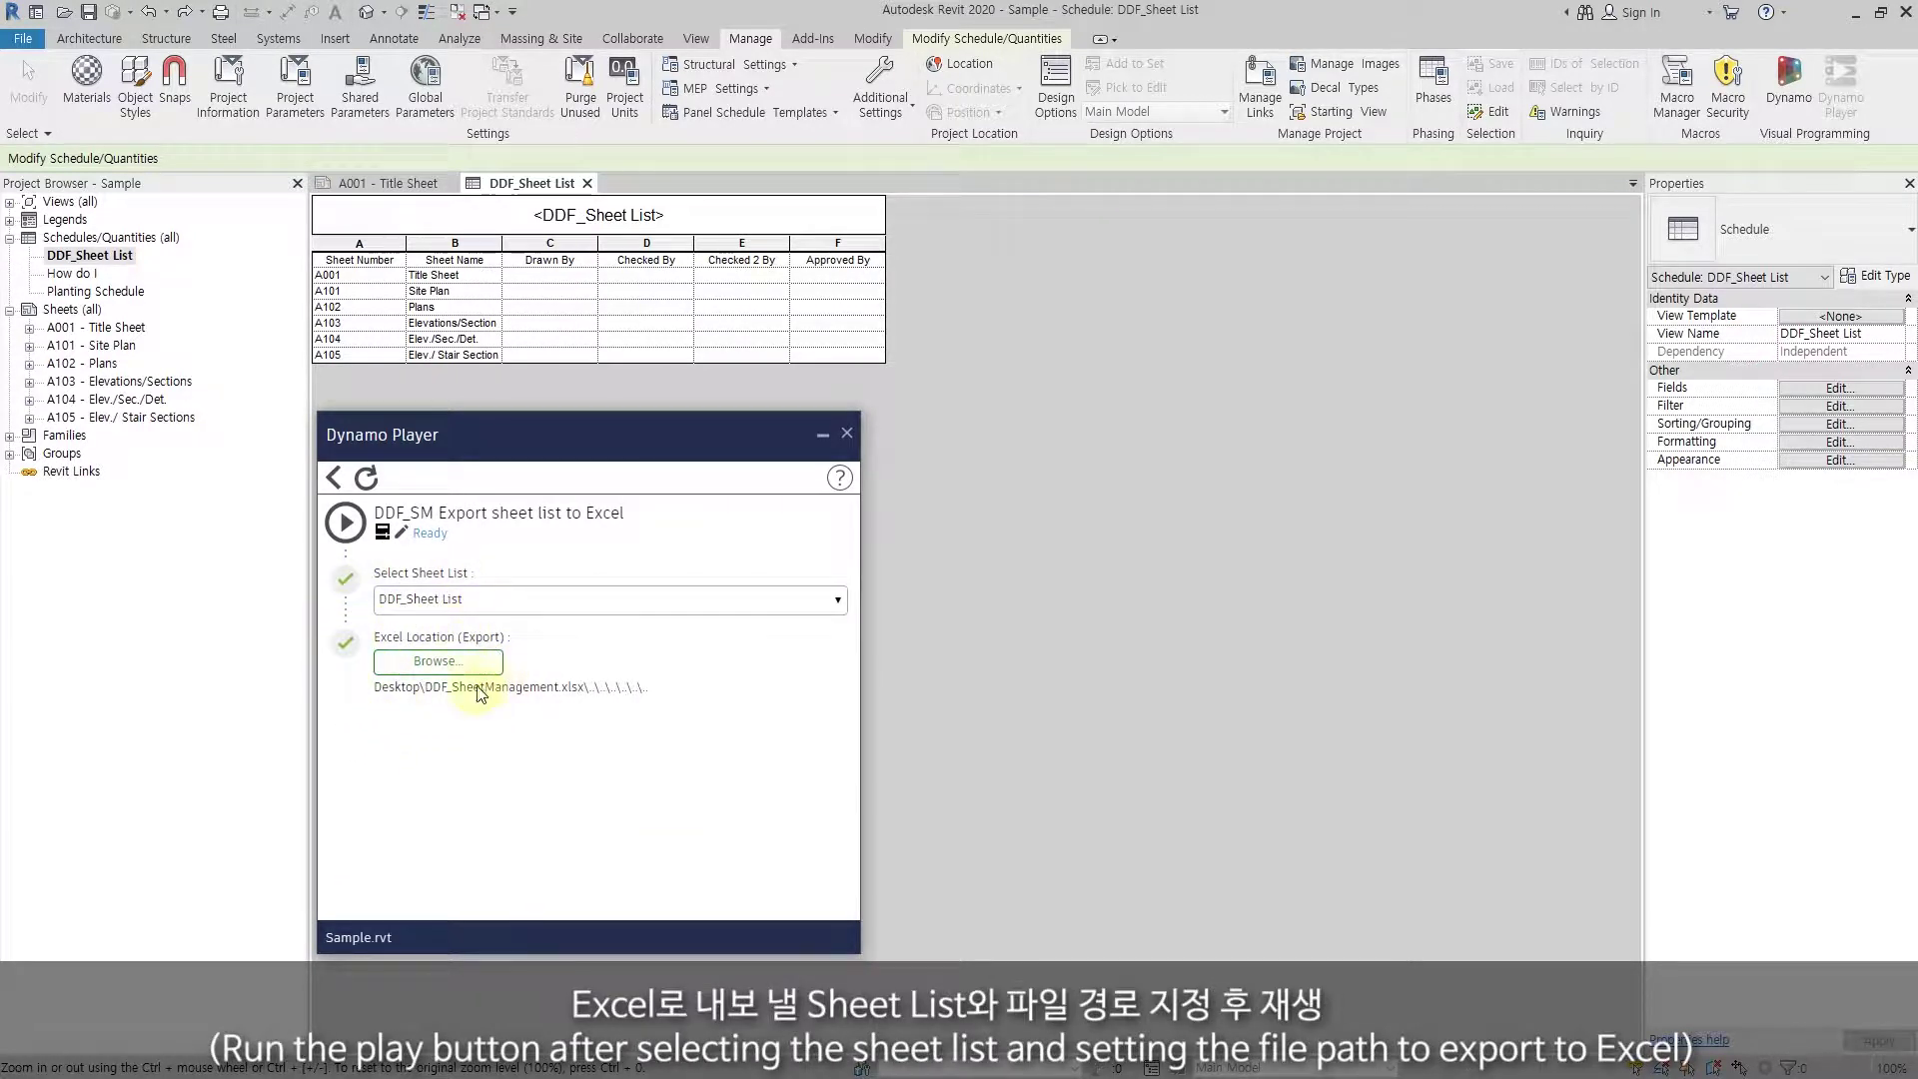
click(341, 522)
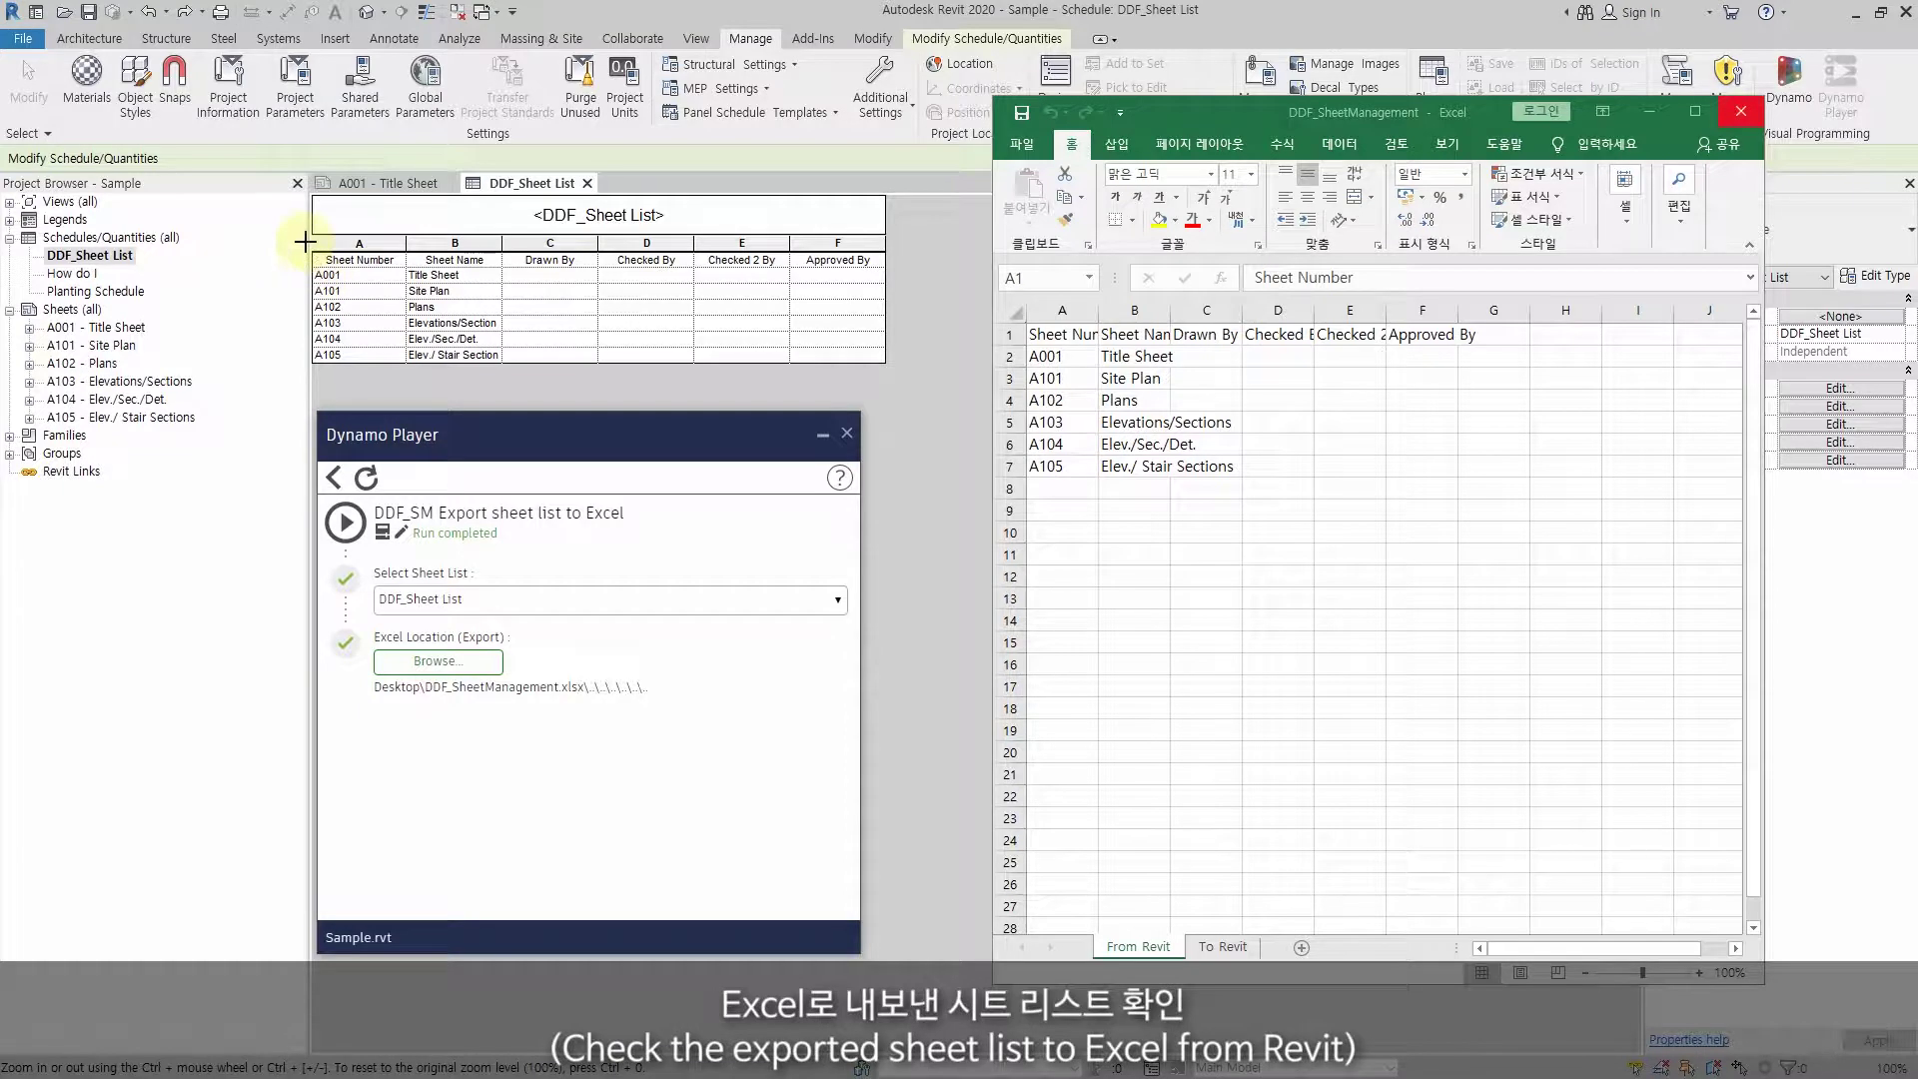
- Compare the Excel From Revit sheet with the Revit schedule, rows A001–A105
mouse_move(305, 240)
mouse_down()
mouse_move(783, 313)
mouse_move(890, 363)
mouse_up()
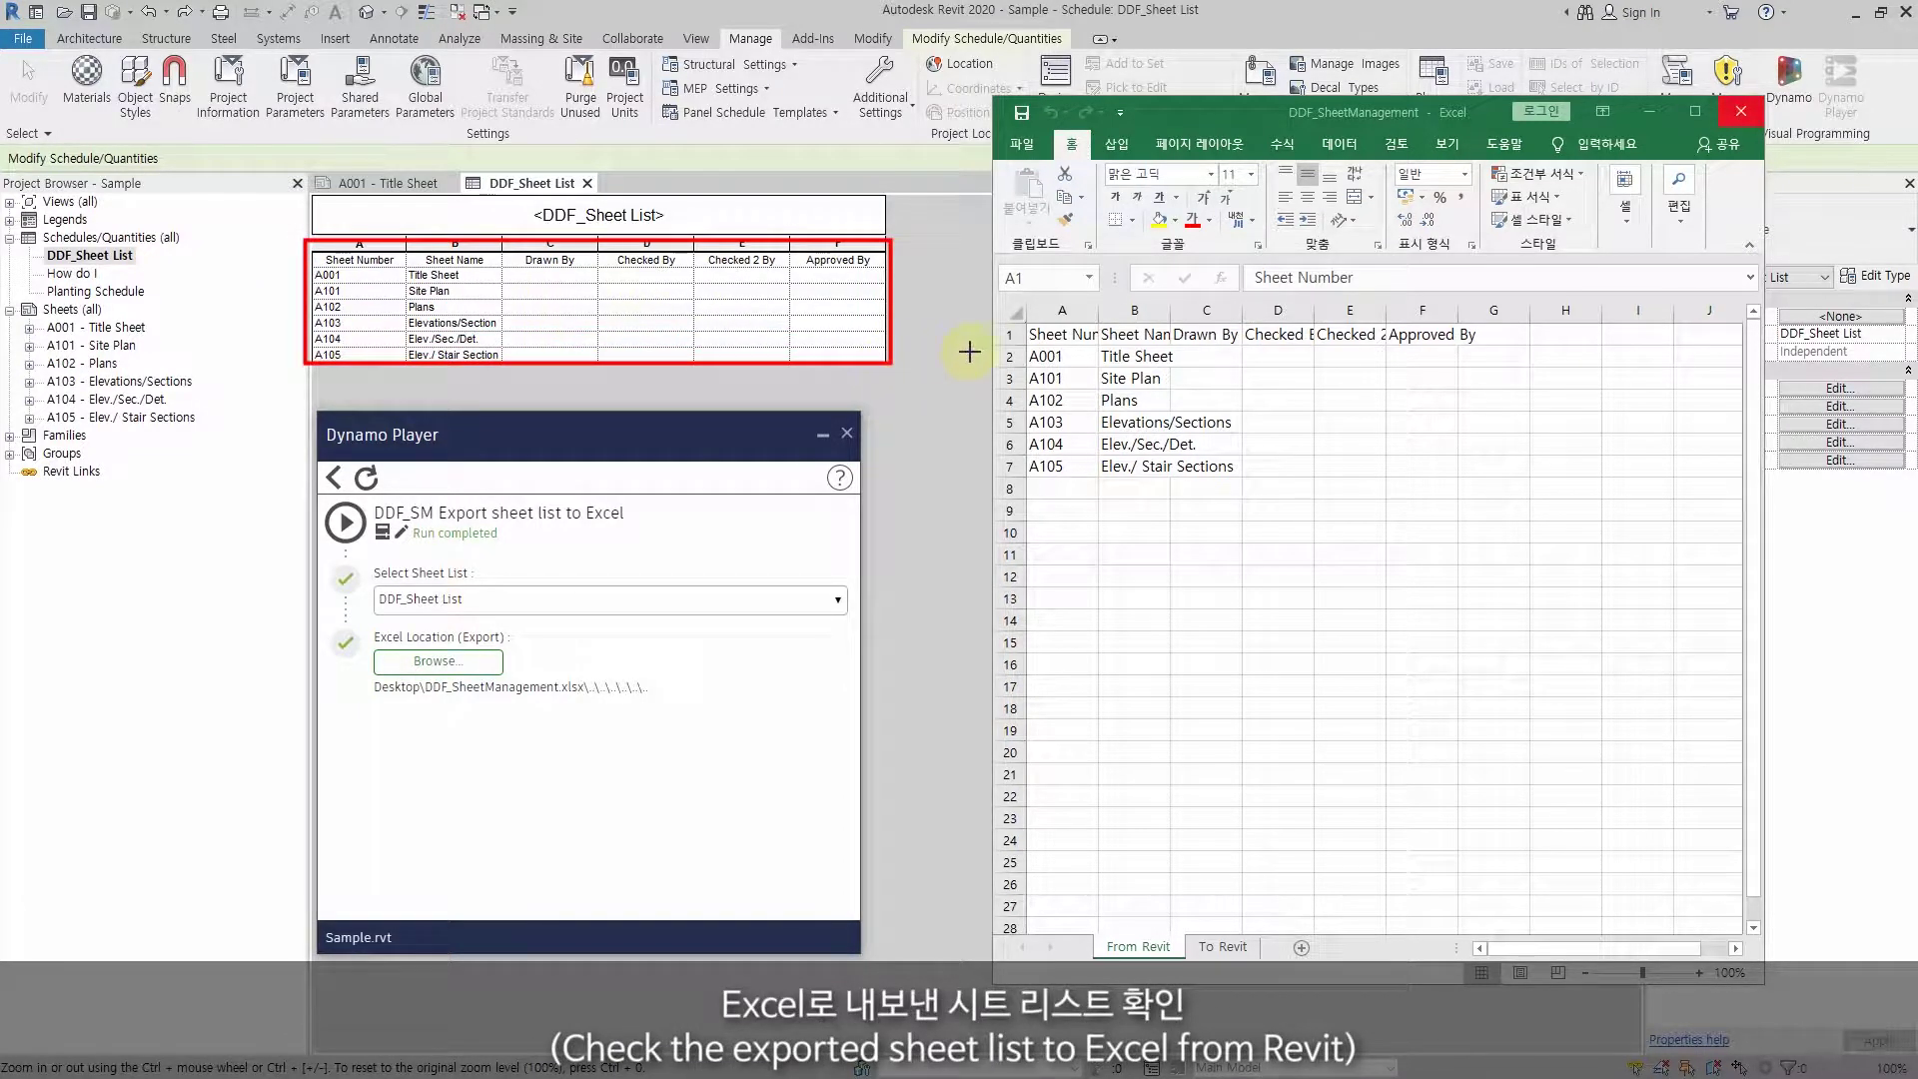
drag(1018, 326, 1524, 478)
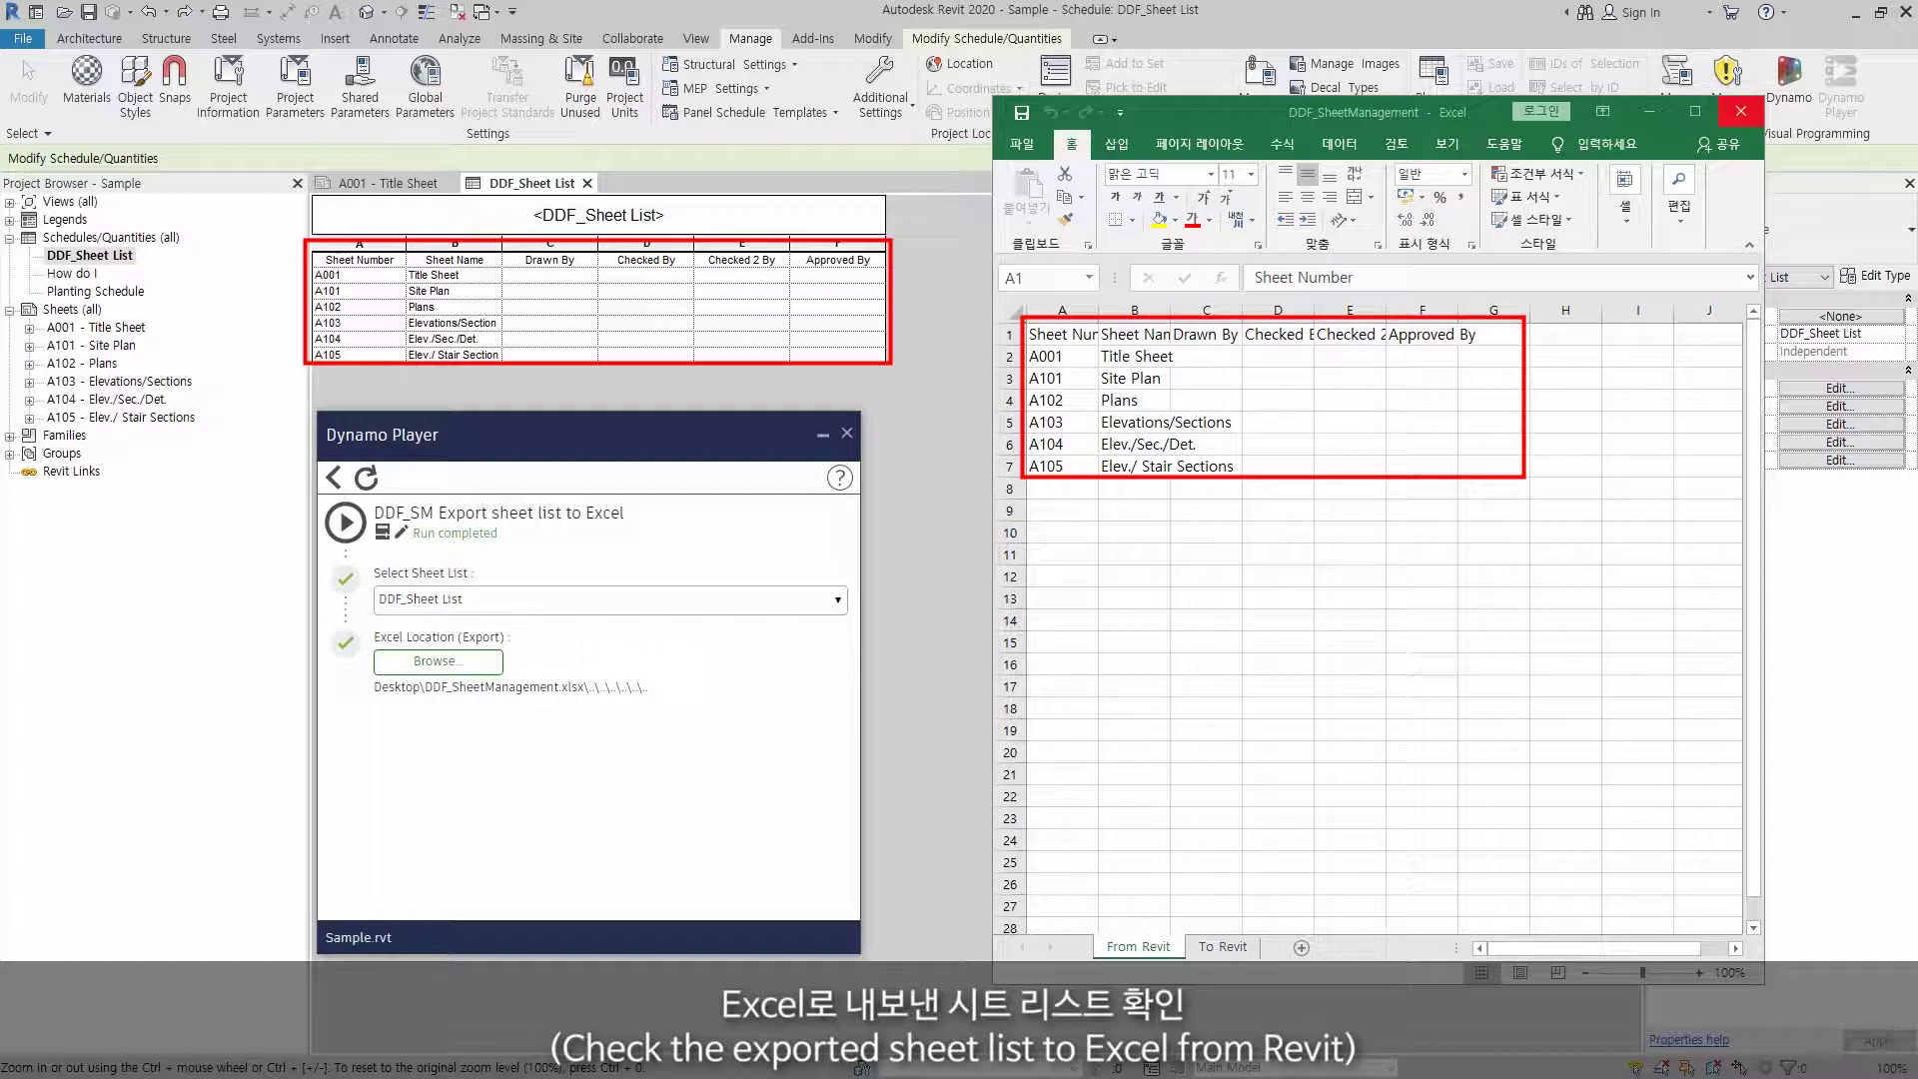
drag(892, 316, 1018, 367)
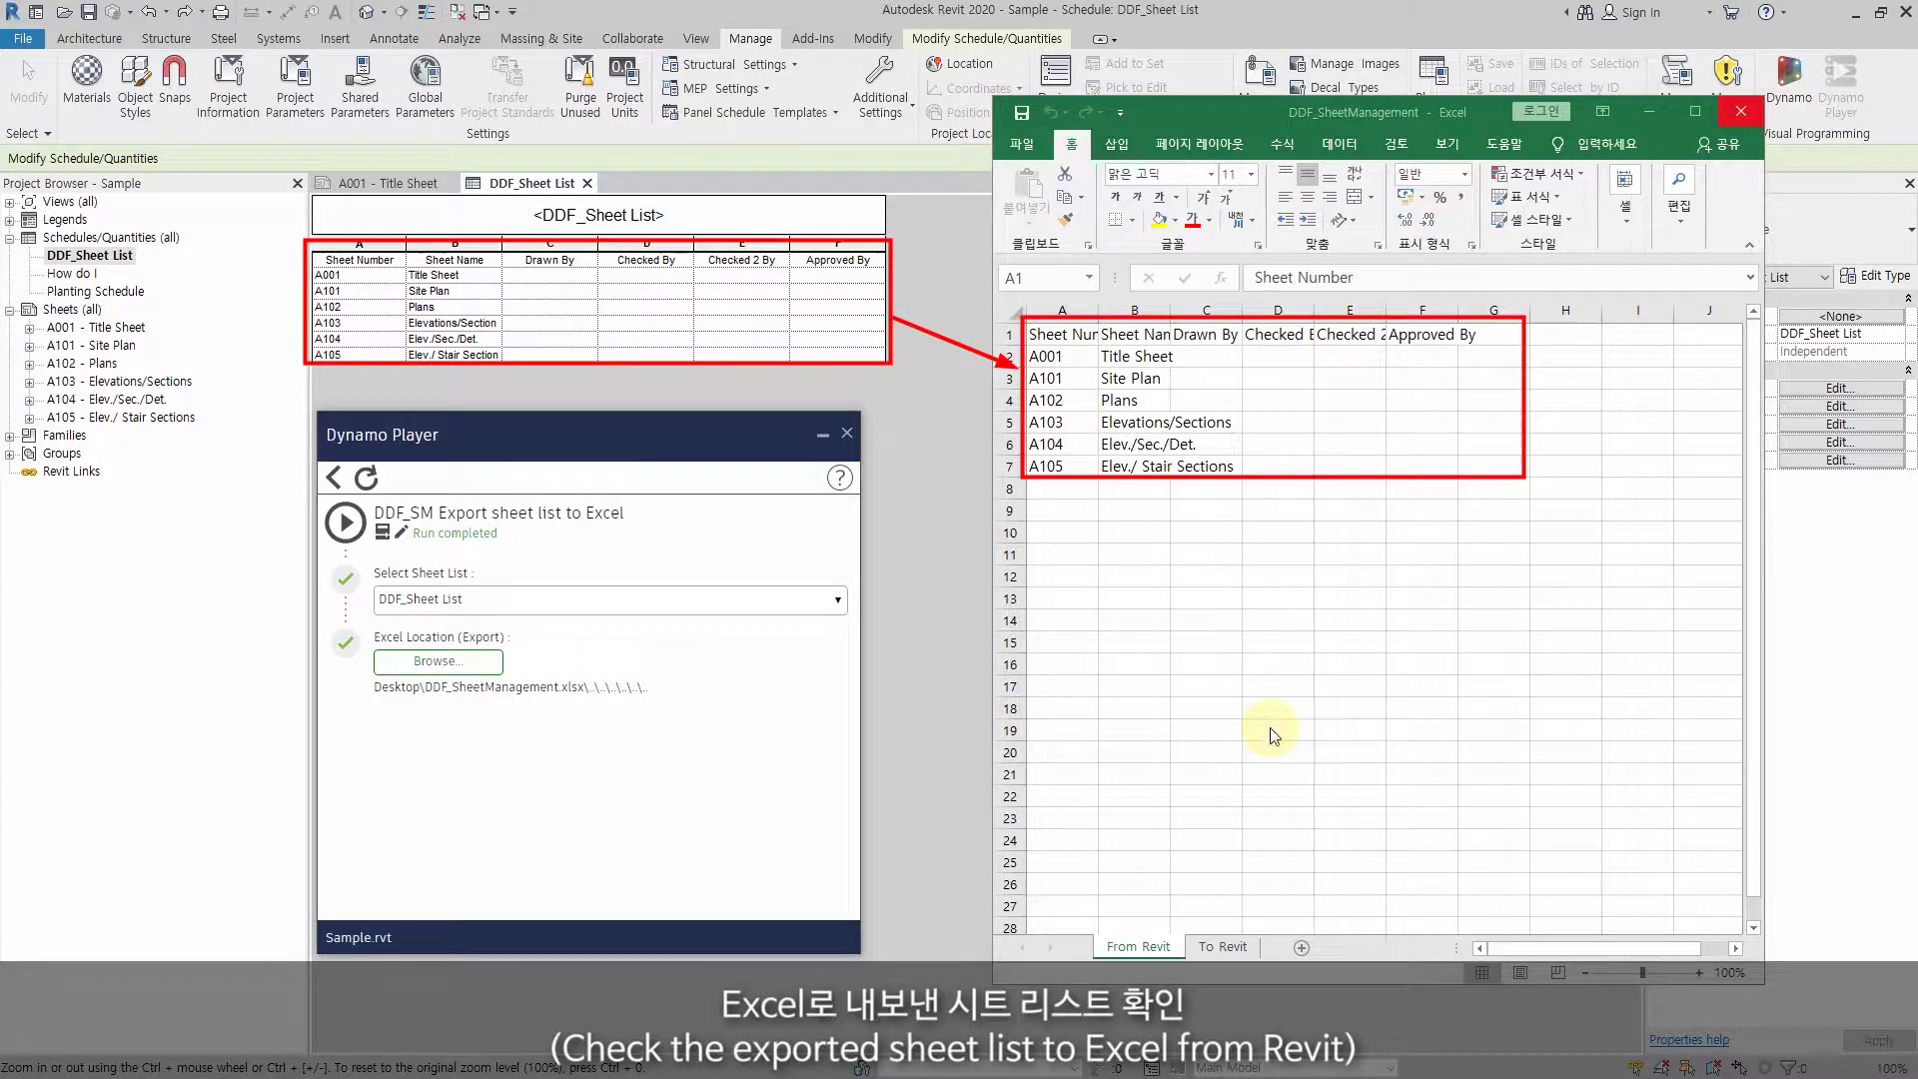
- Renumber sheets A103, A104 and A105 to S103, S104 and S105
click(1066, 440)
double_click(1061, 423)
key(BackSpace)
text(S)
click(1046, 442)
double_click(1045, 441)
key(BackSpace)
text(S)
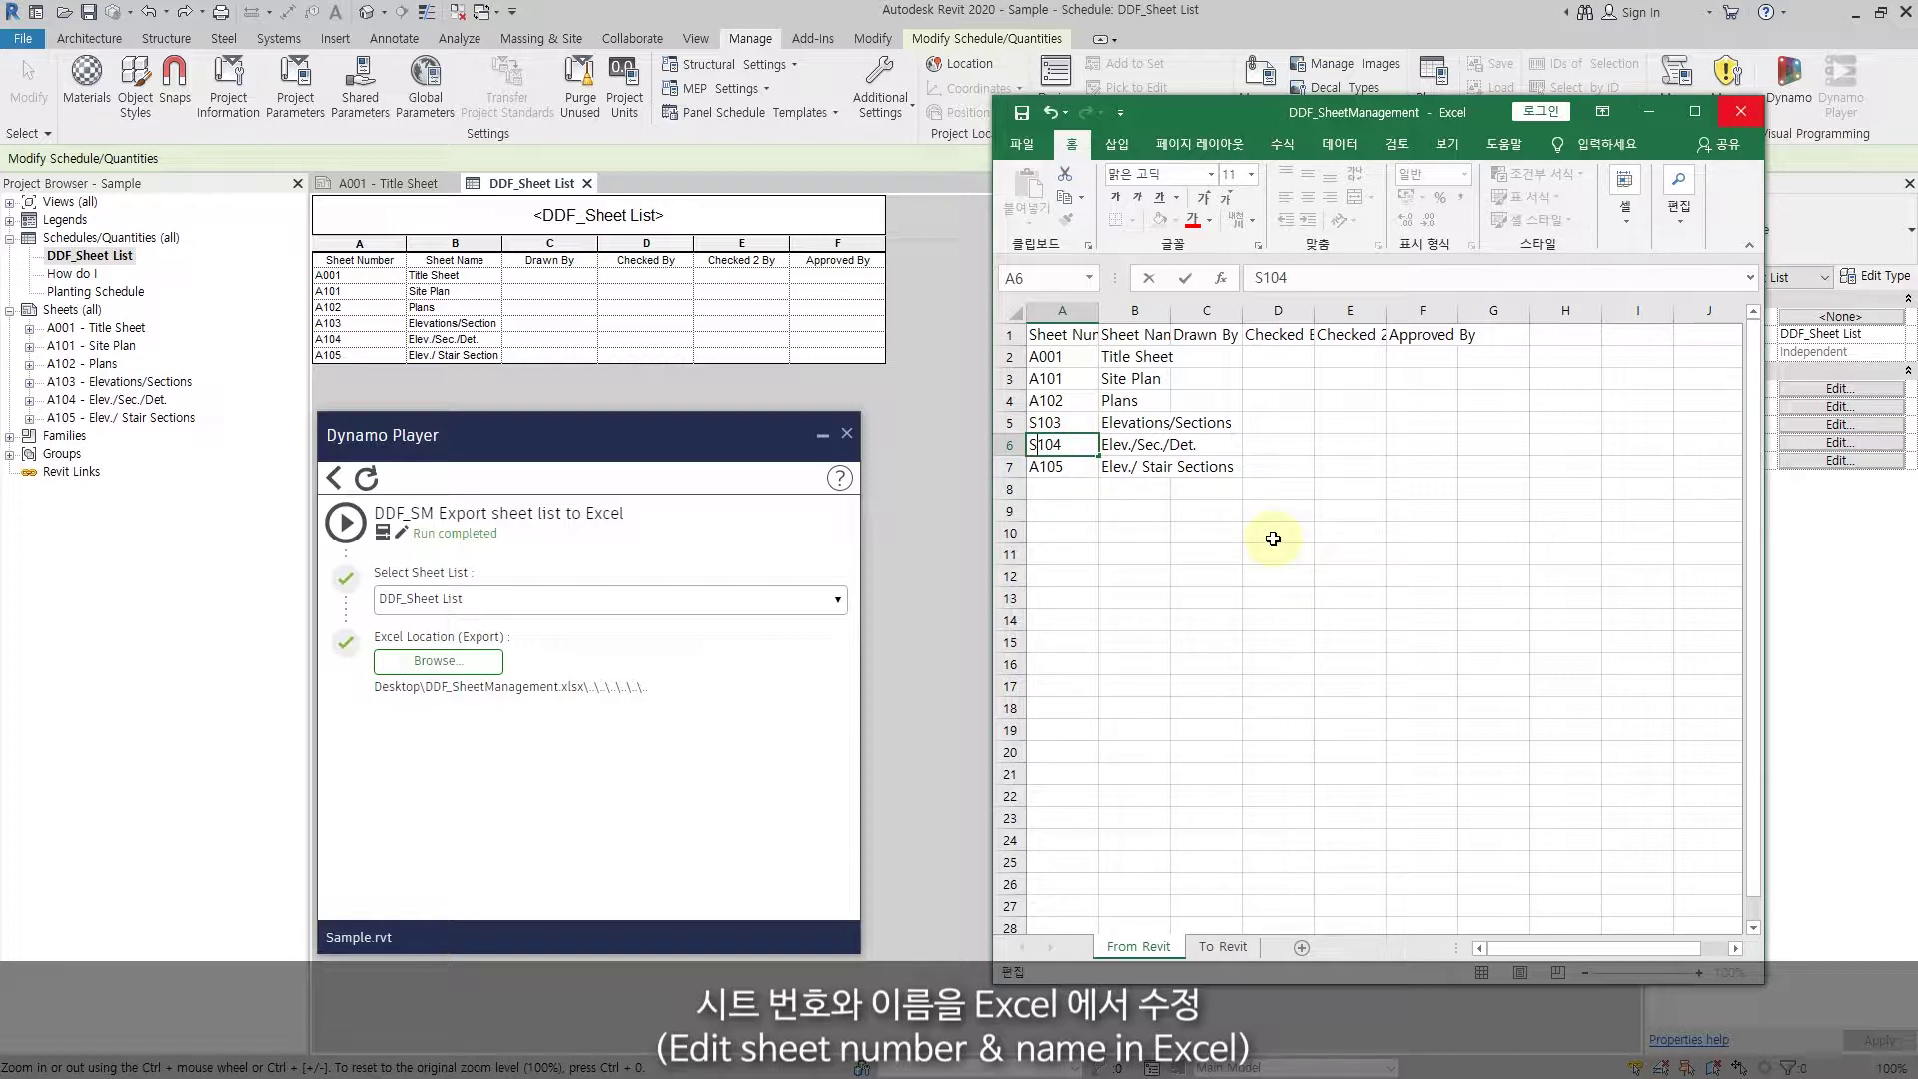
double_click(1061, 466)
key(BackSpace)
text(S)
click(1130, 423)
- Prefix the three sheet names with 'S-' and autofit the Sheet Name column
double_click(1096, 423)
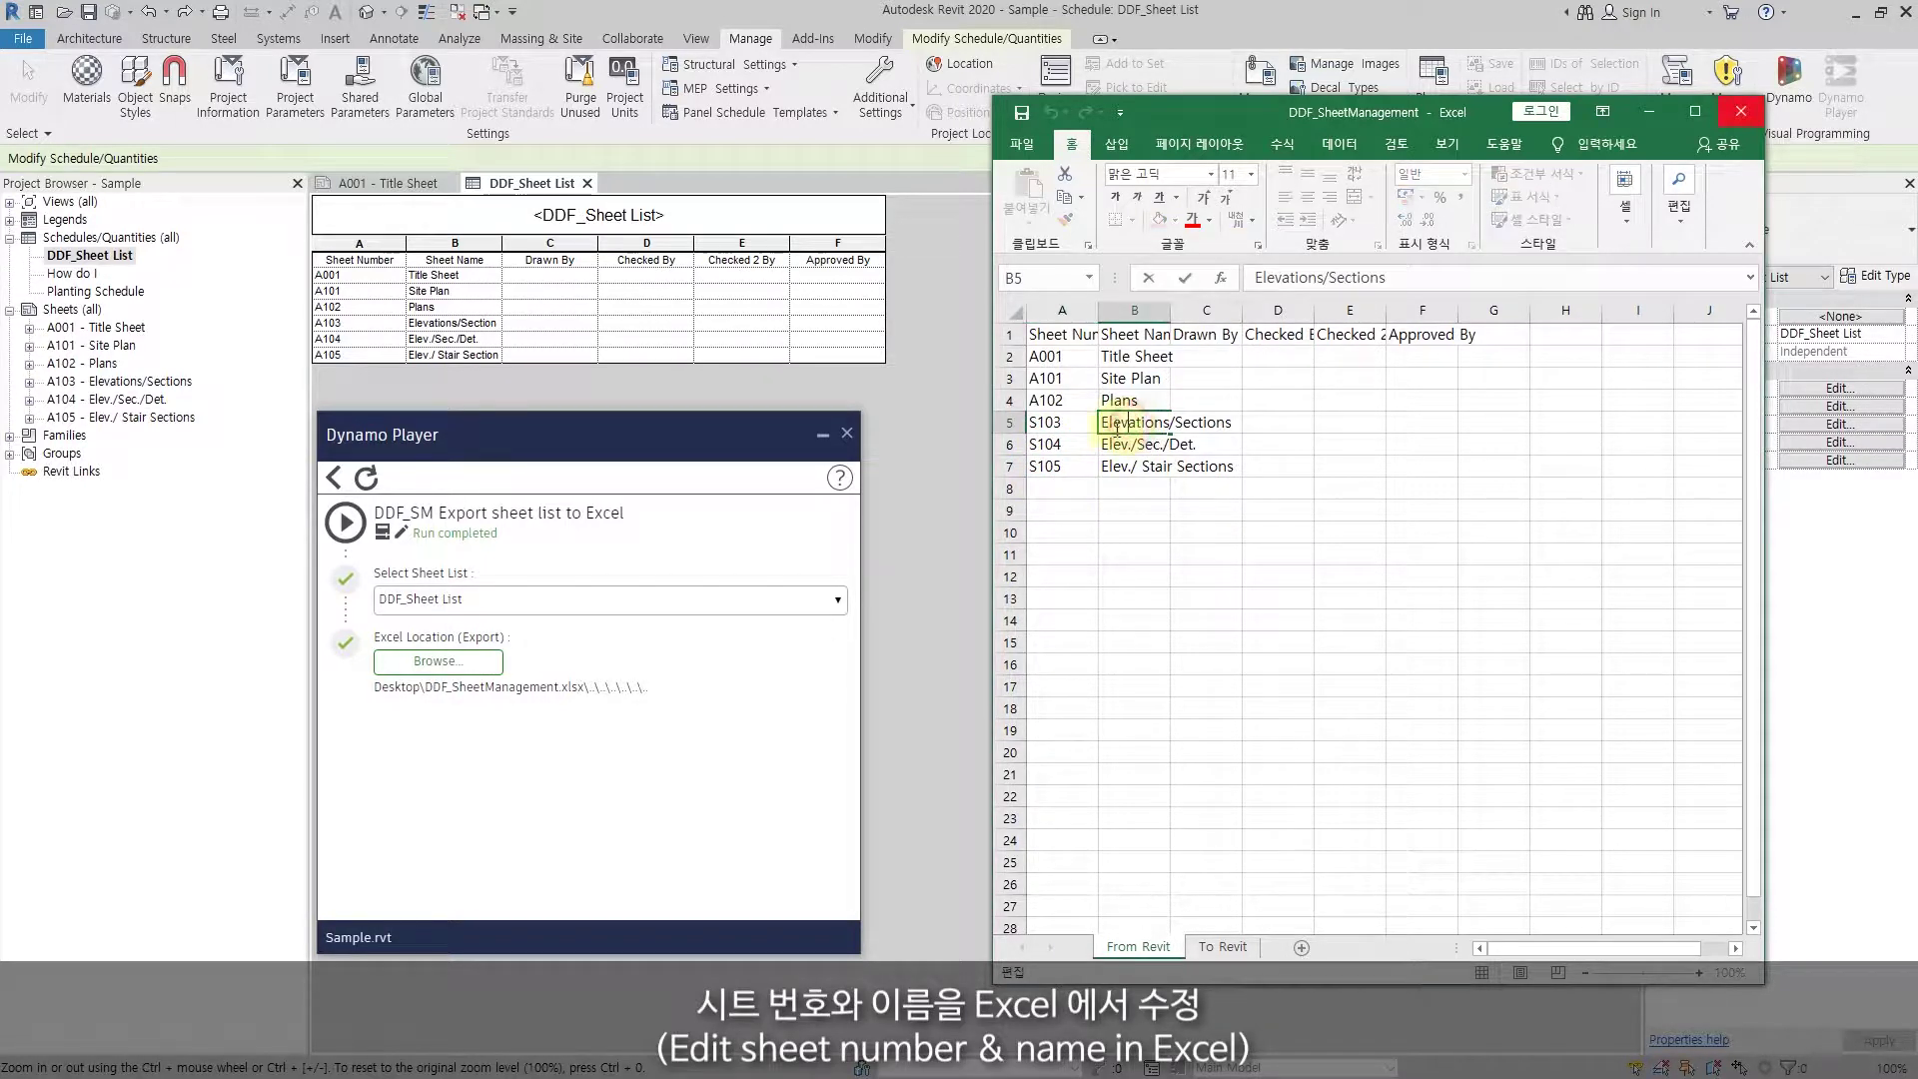
text(S)
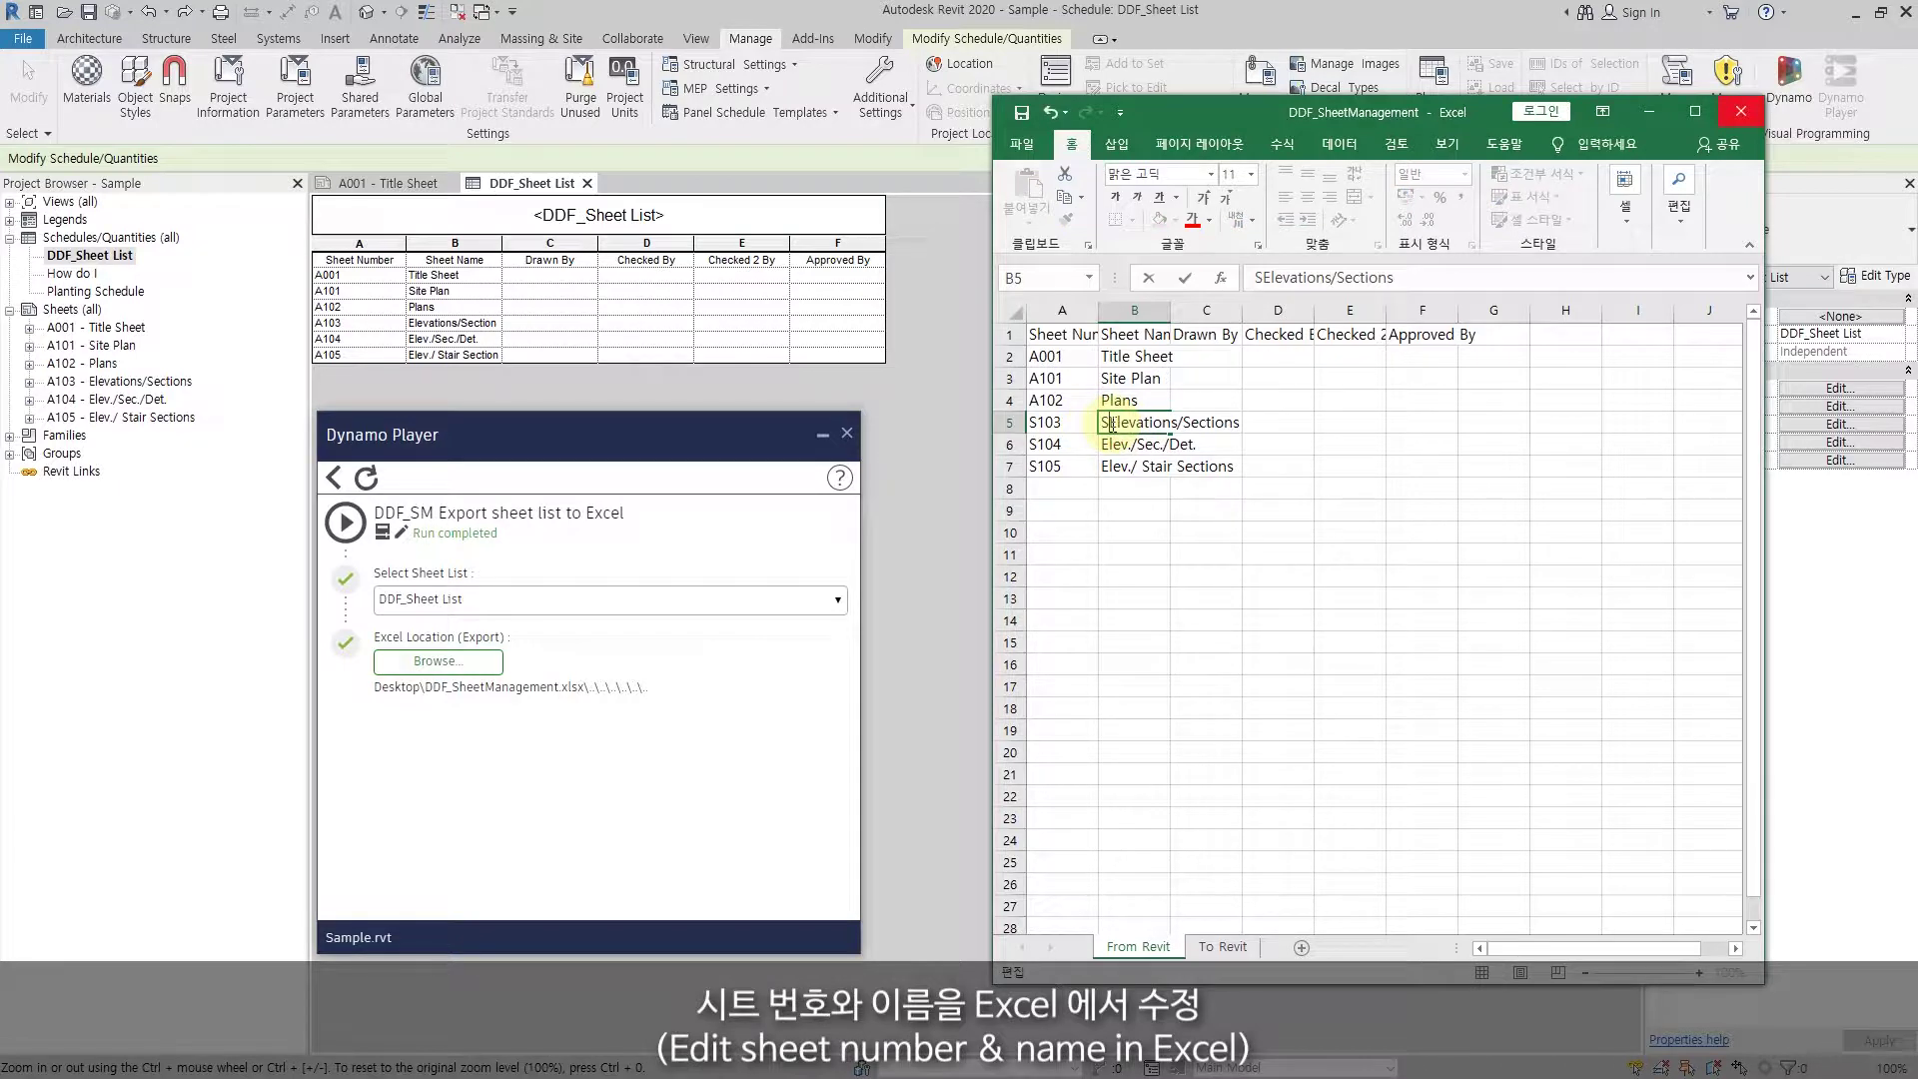
text(-)
double_click(1116, 445)
text(S-)
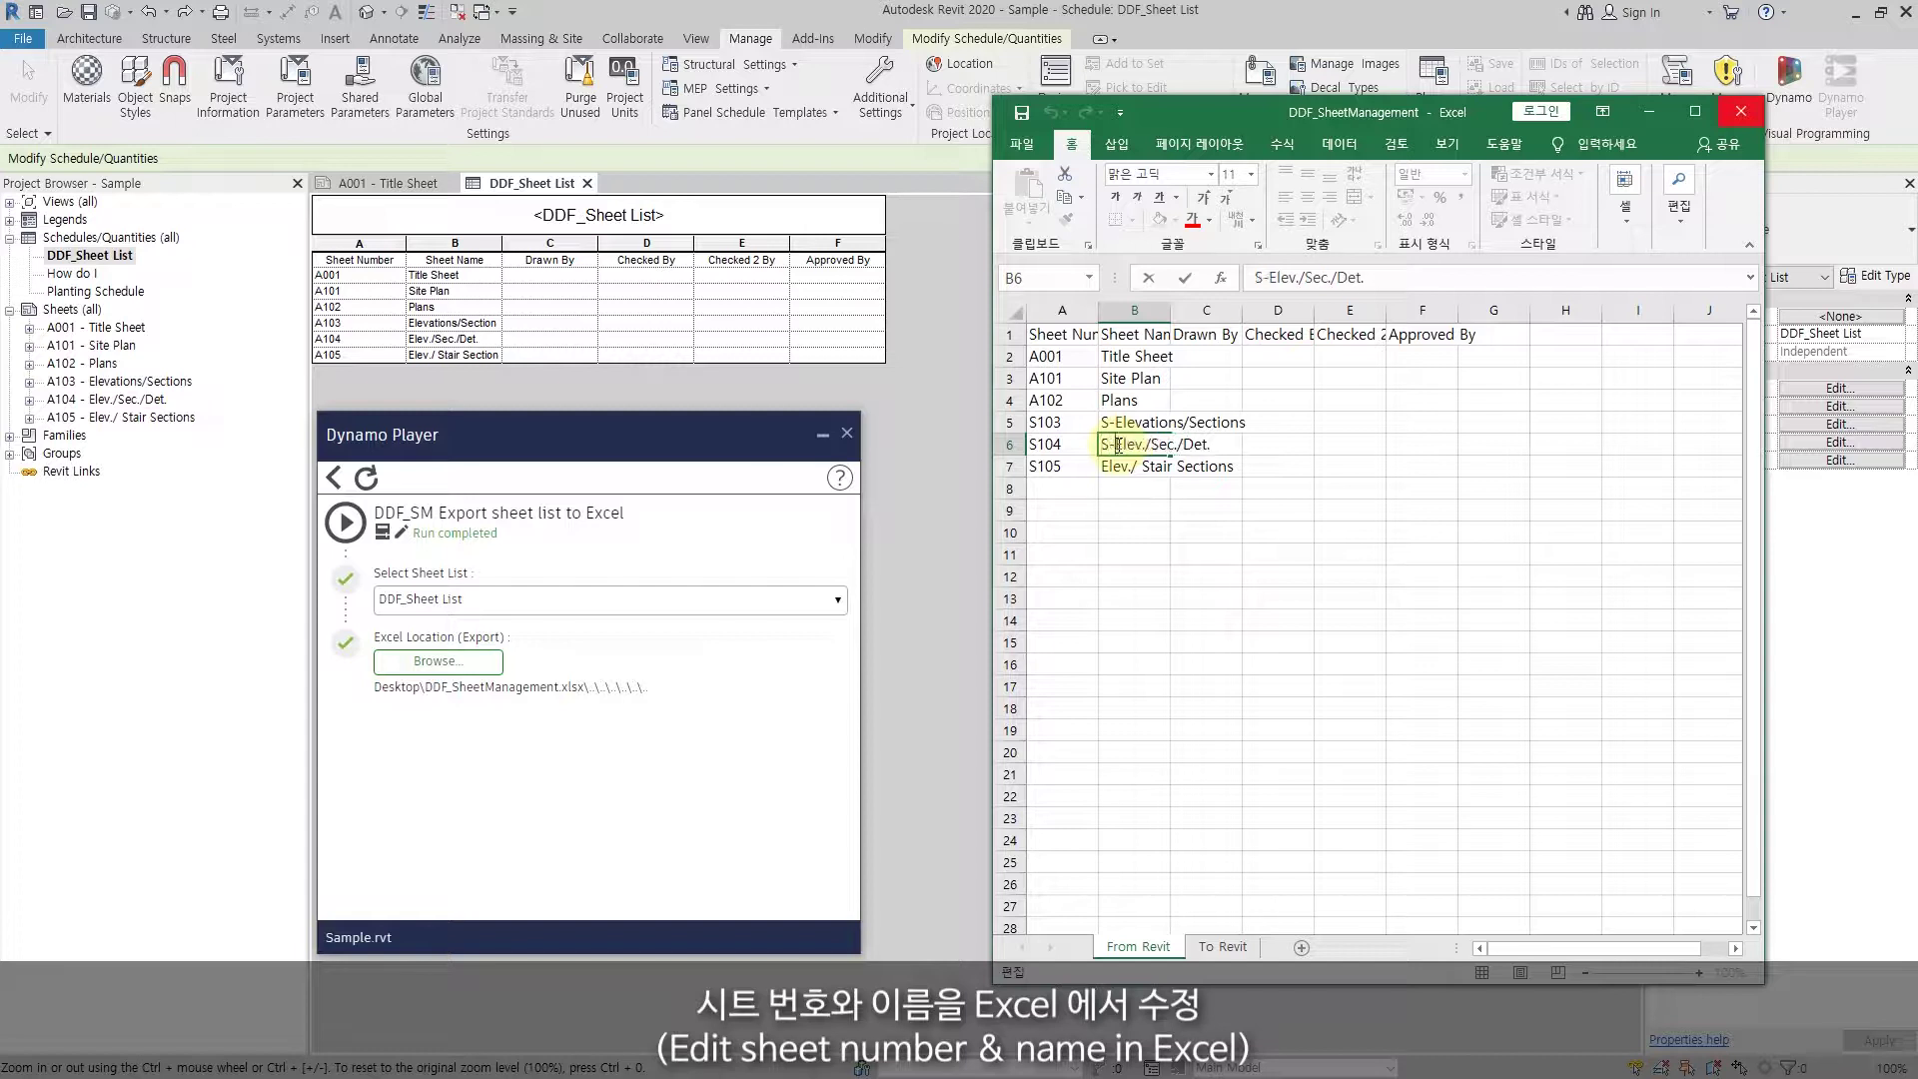
double_click(1123, 467)
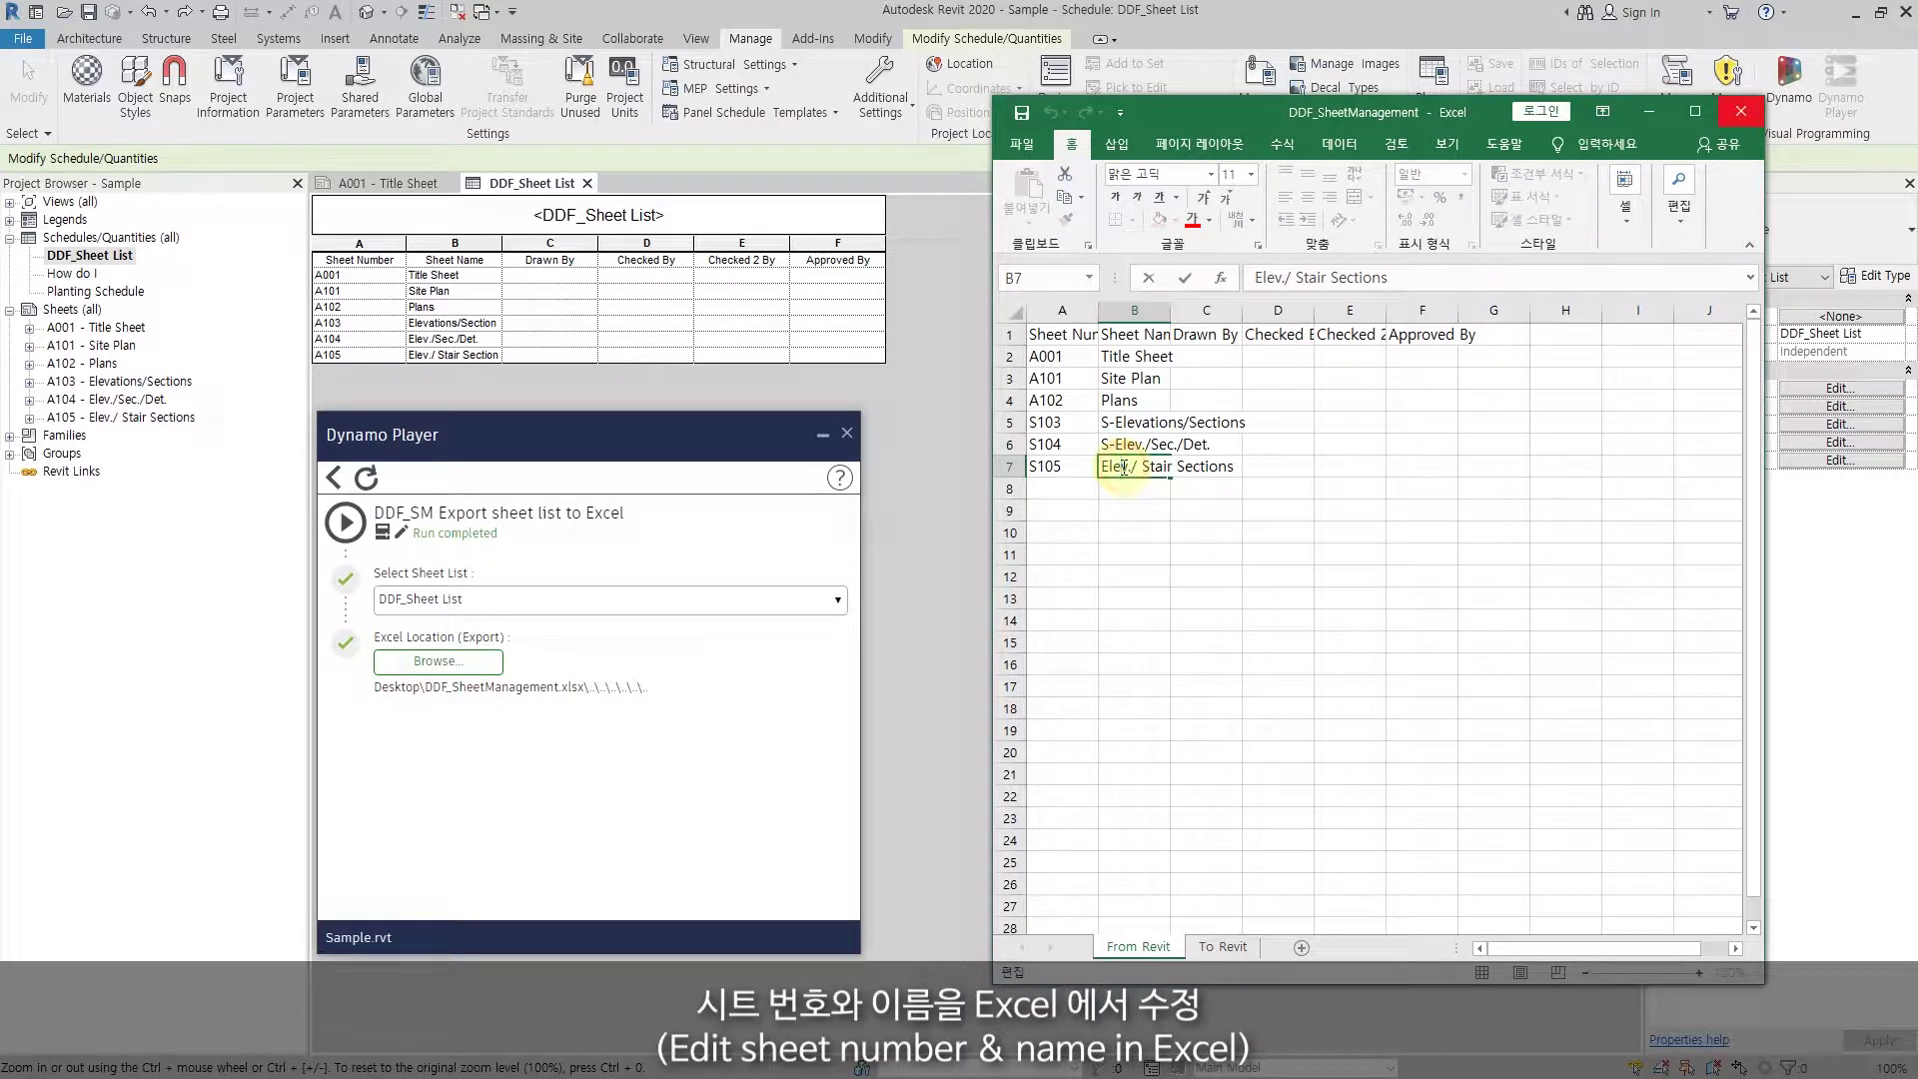
text(S-)
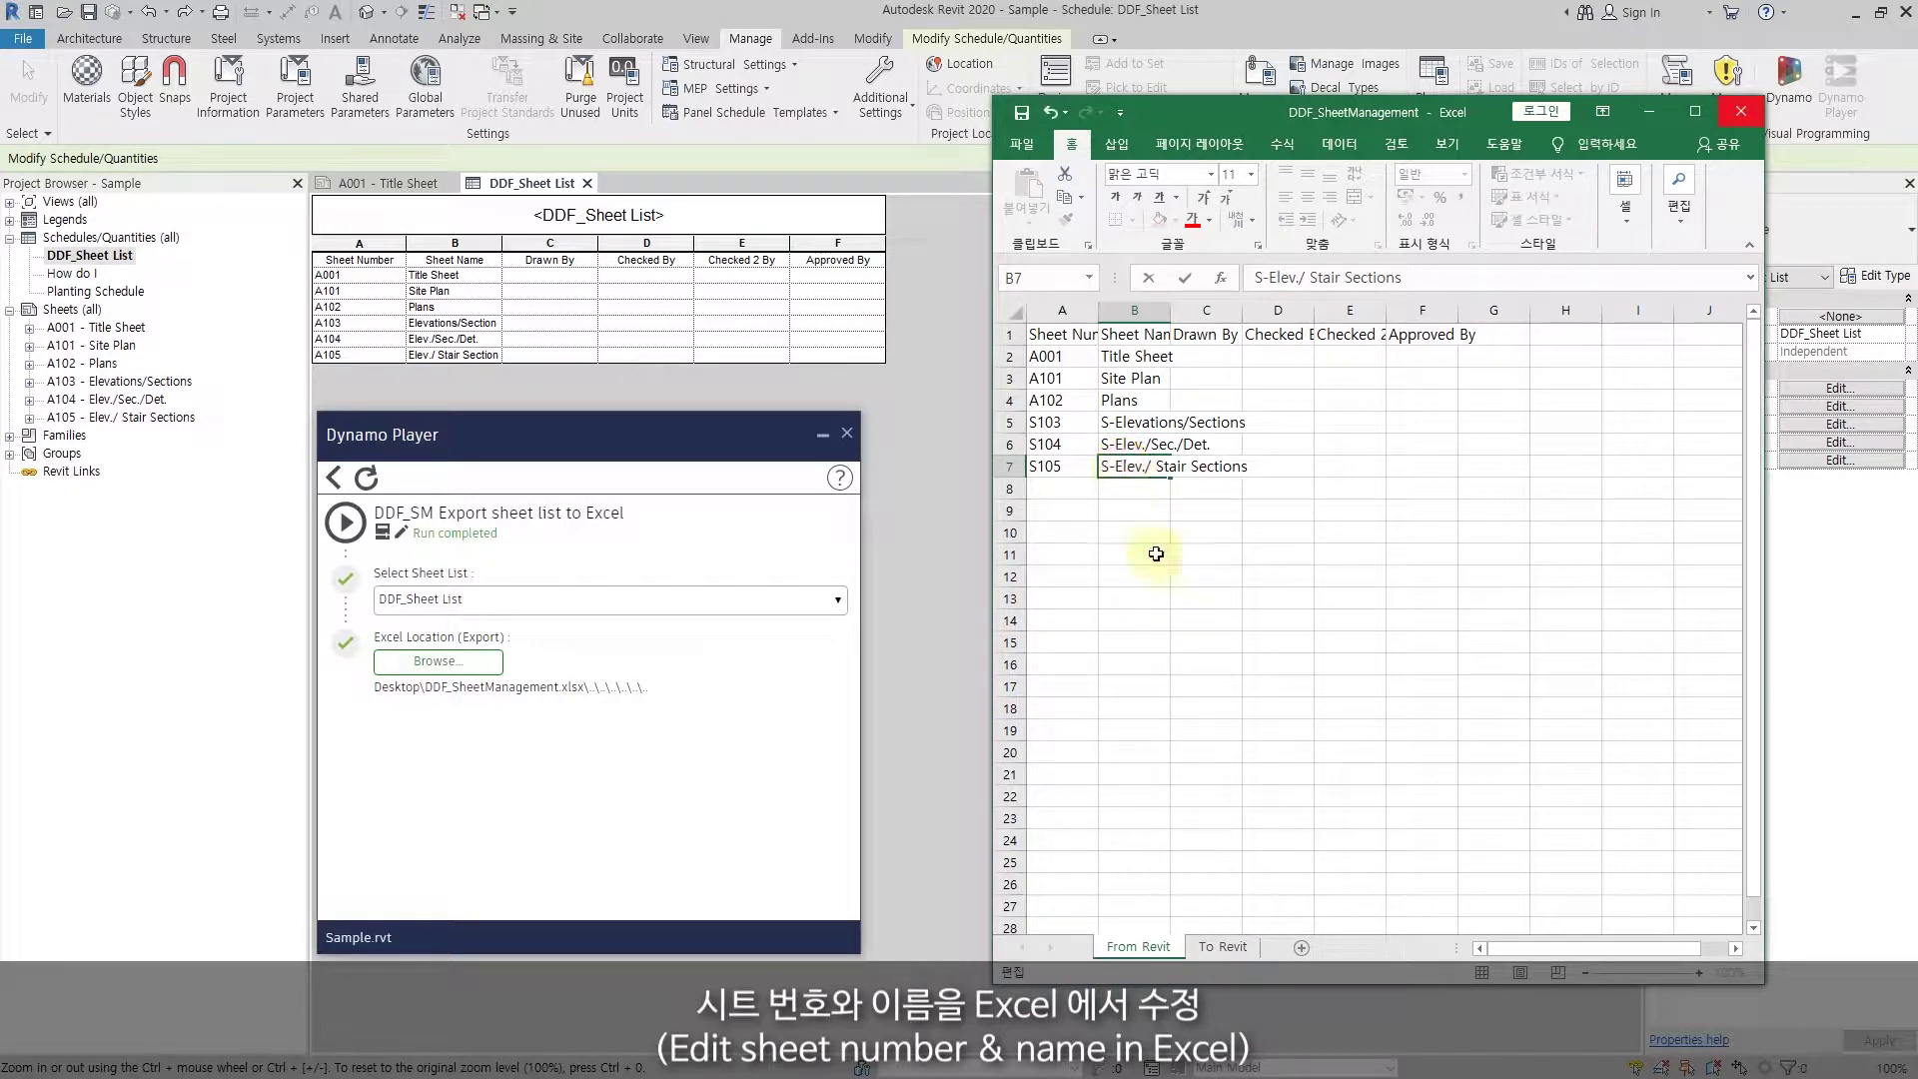
click(1136, 555)
double_click(1171, 316)
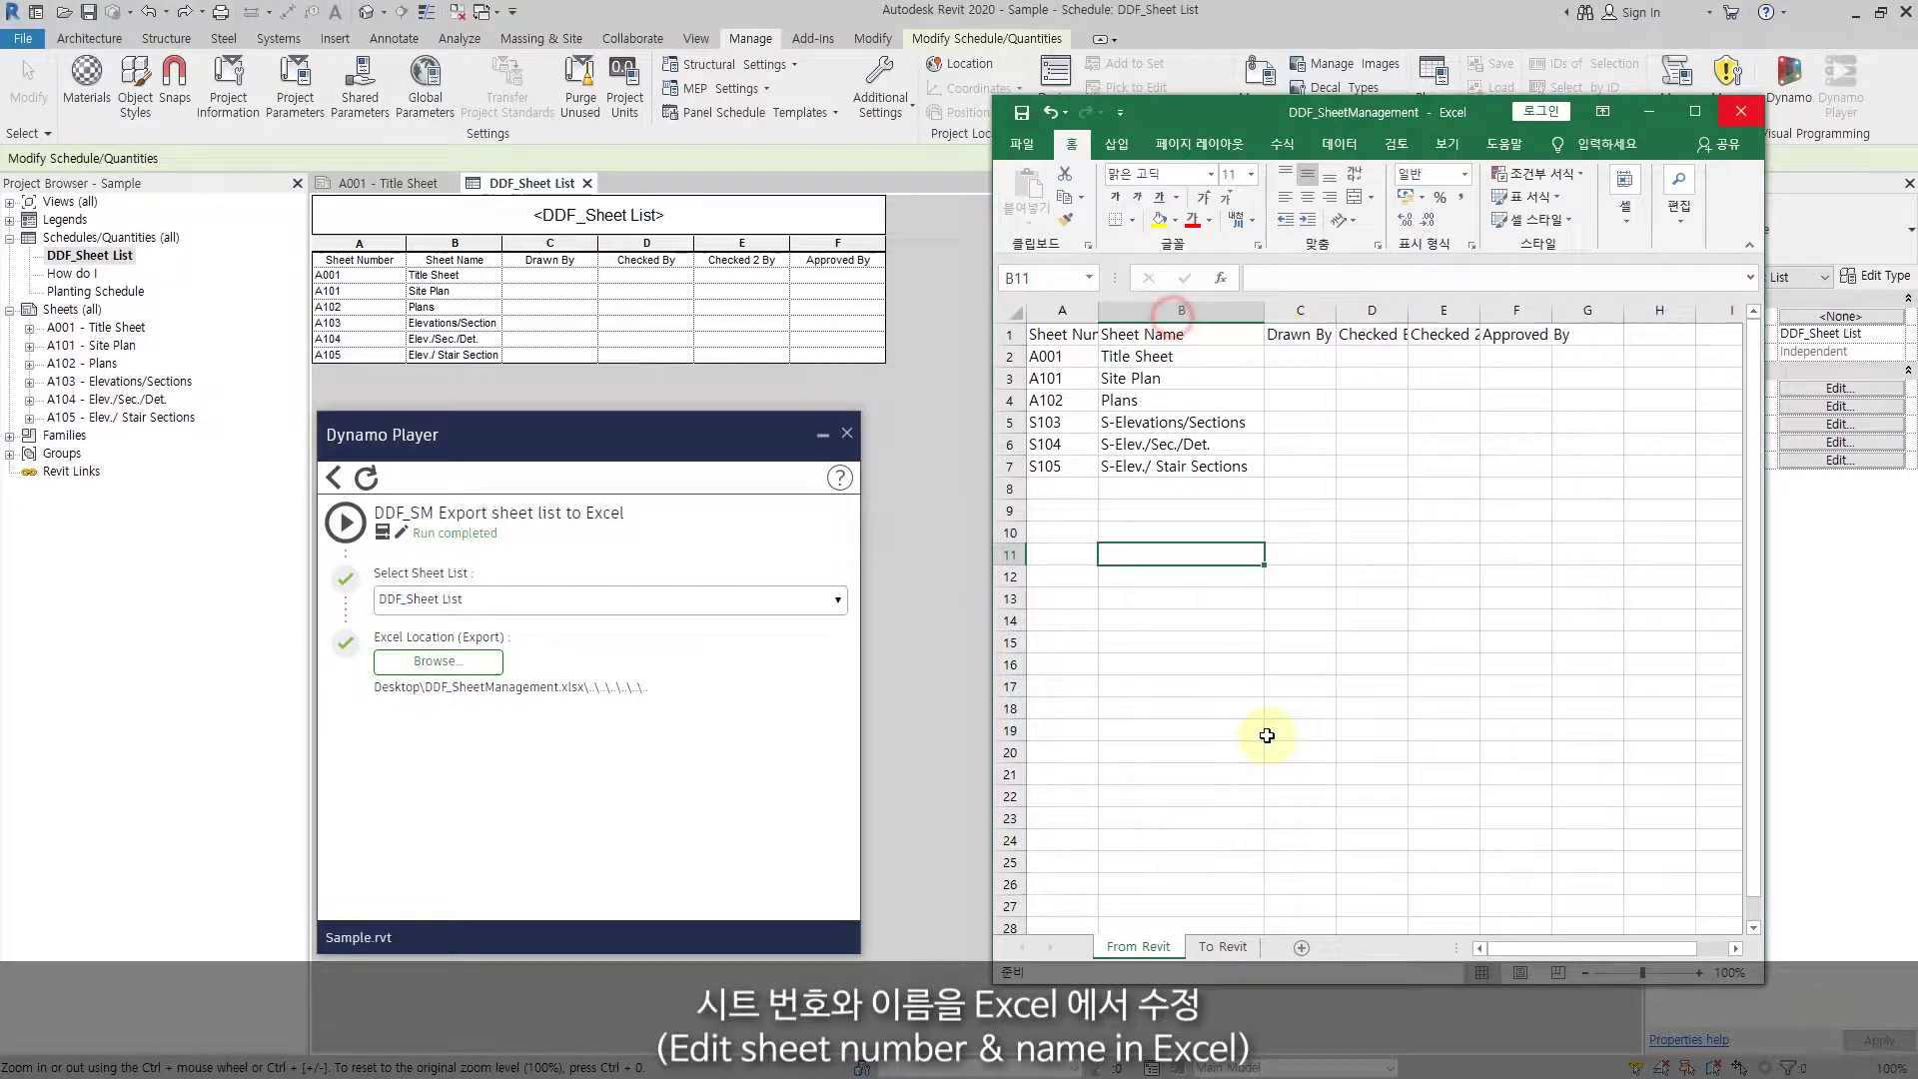
- Run DDF_SM Edit Sheet in Excel to push S103–S105 and their S- names into Revit
click(334, 477)
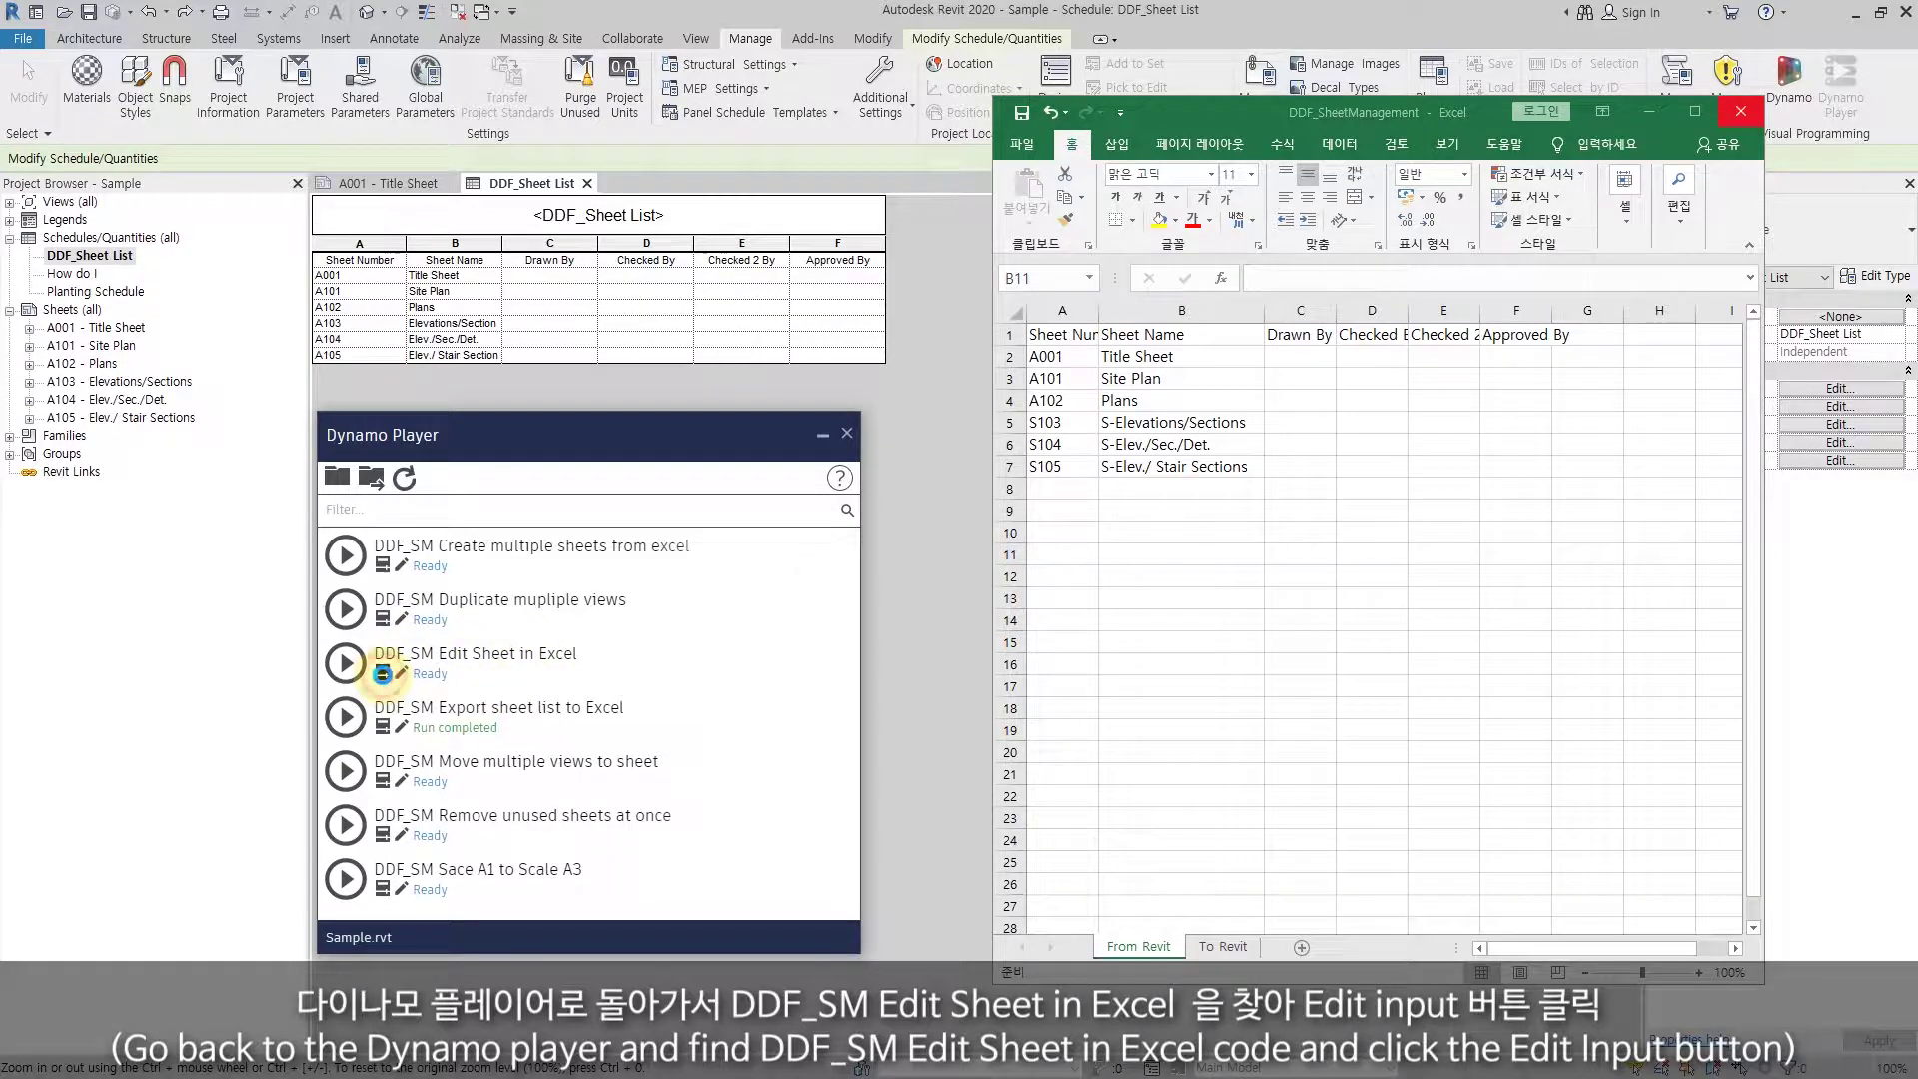
click(383, 676)
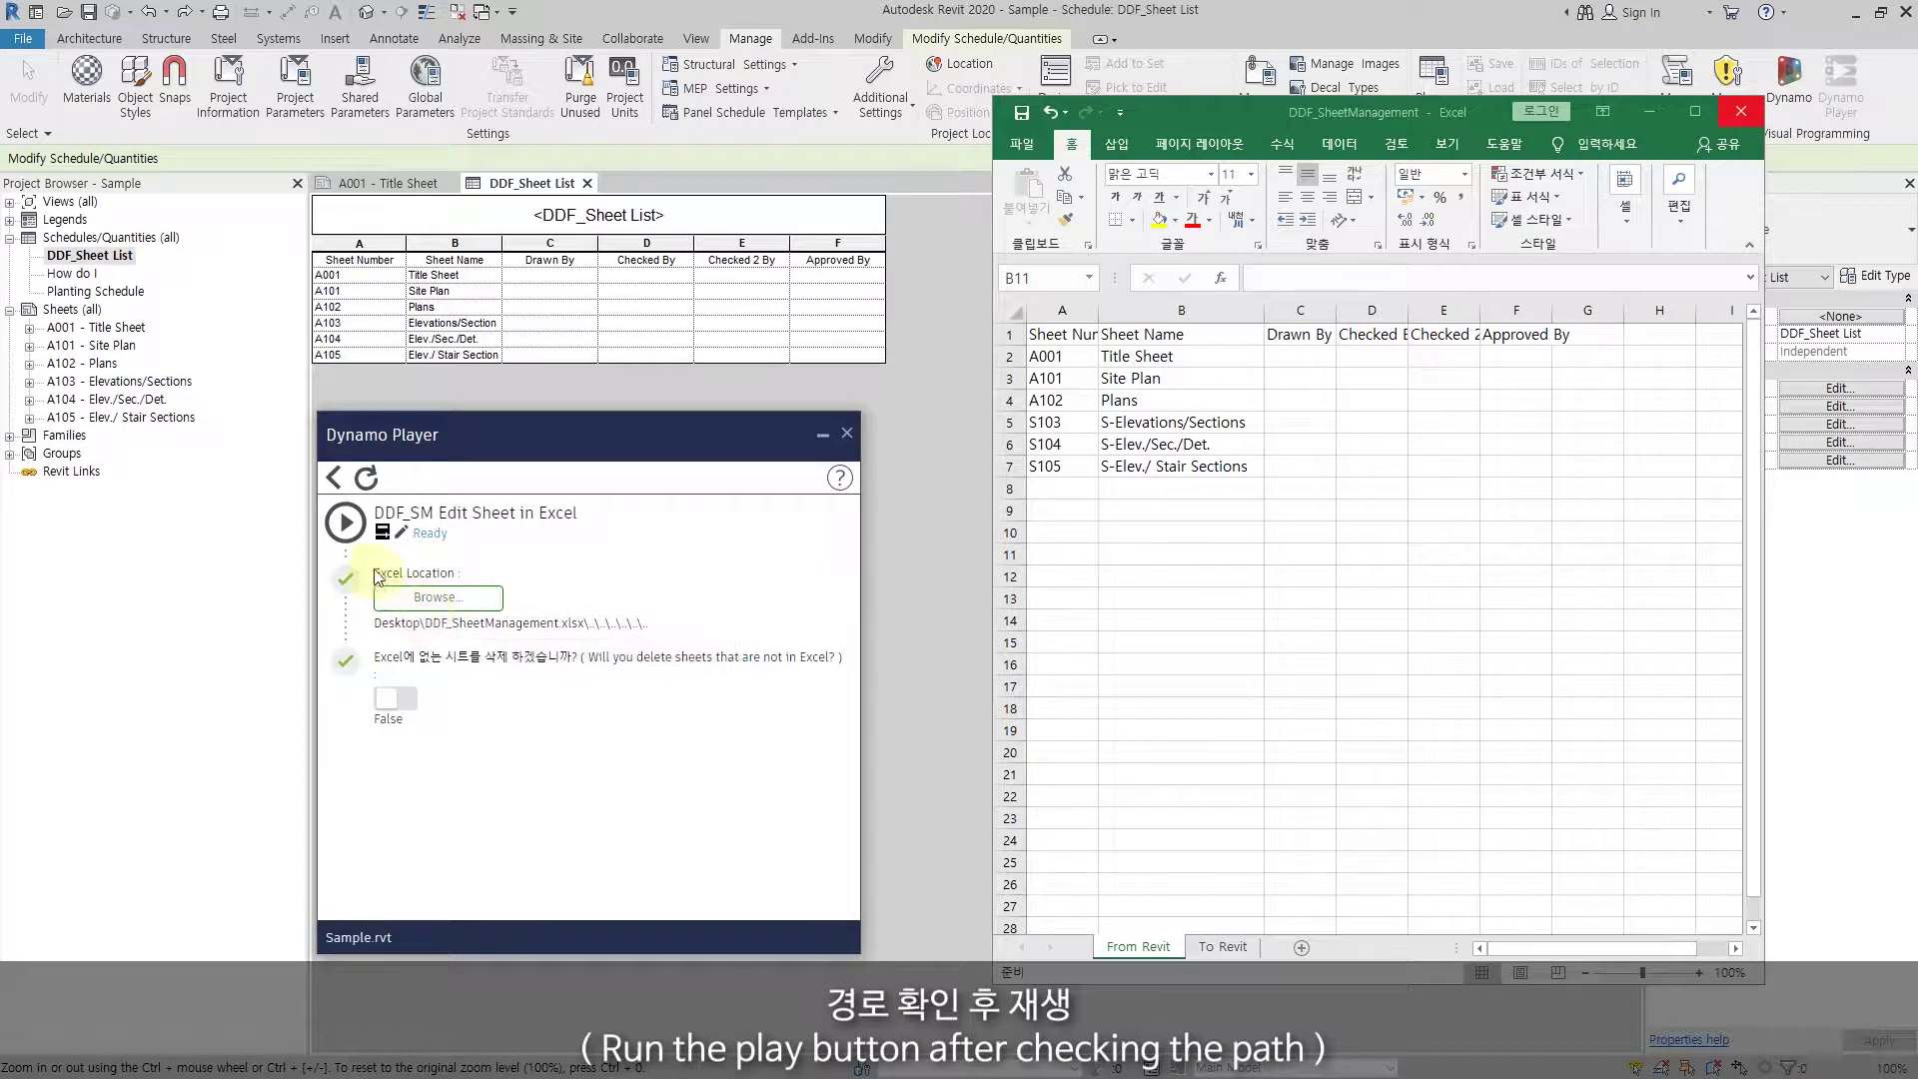
click(347, 522)
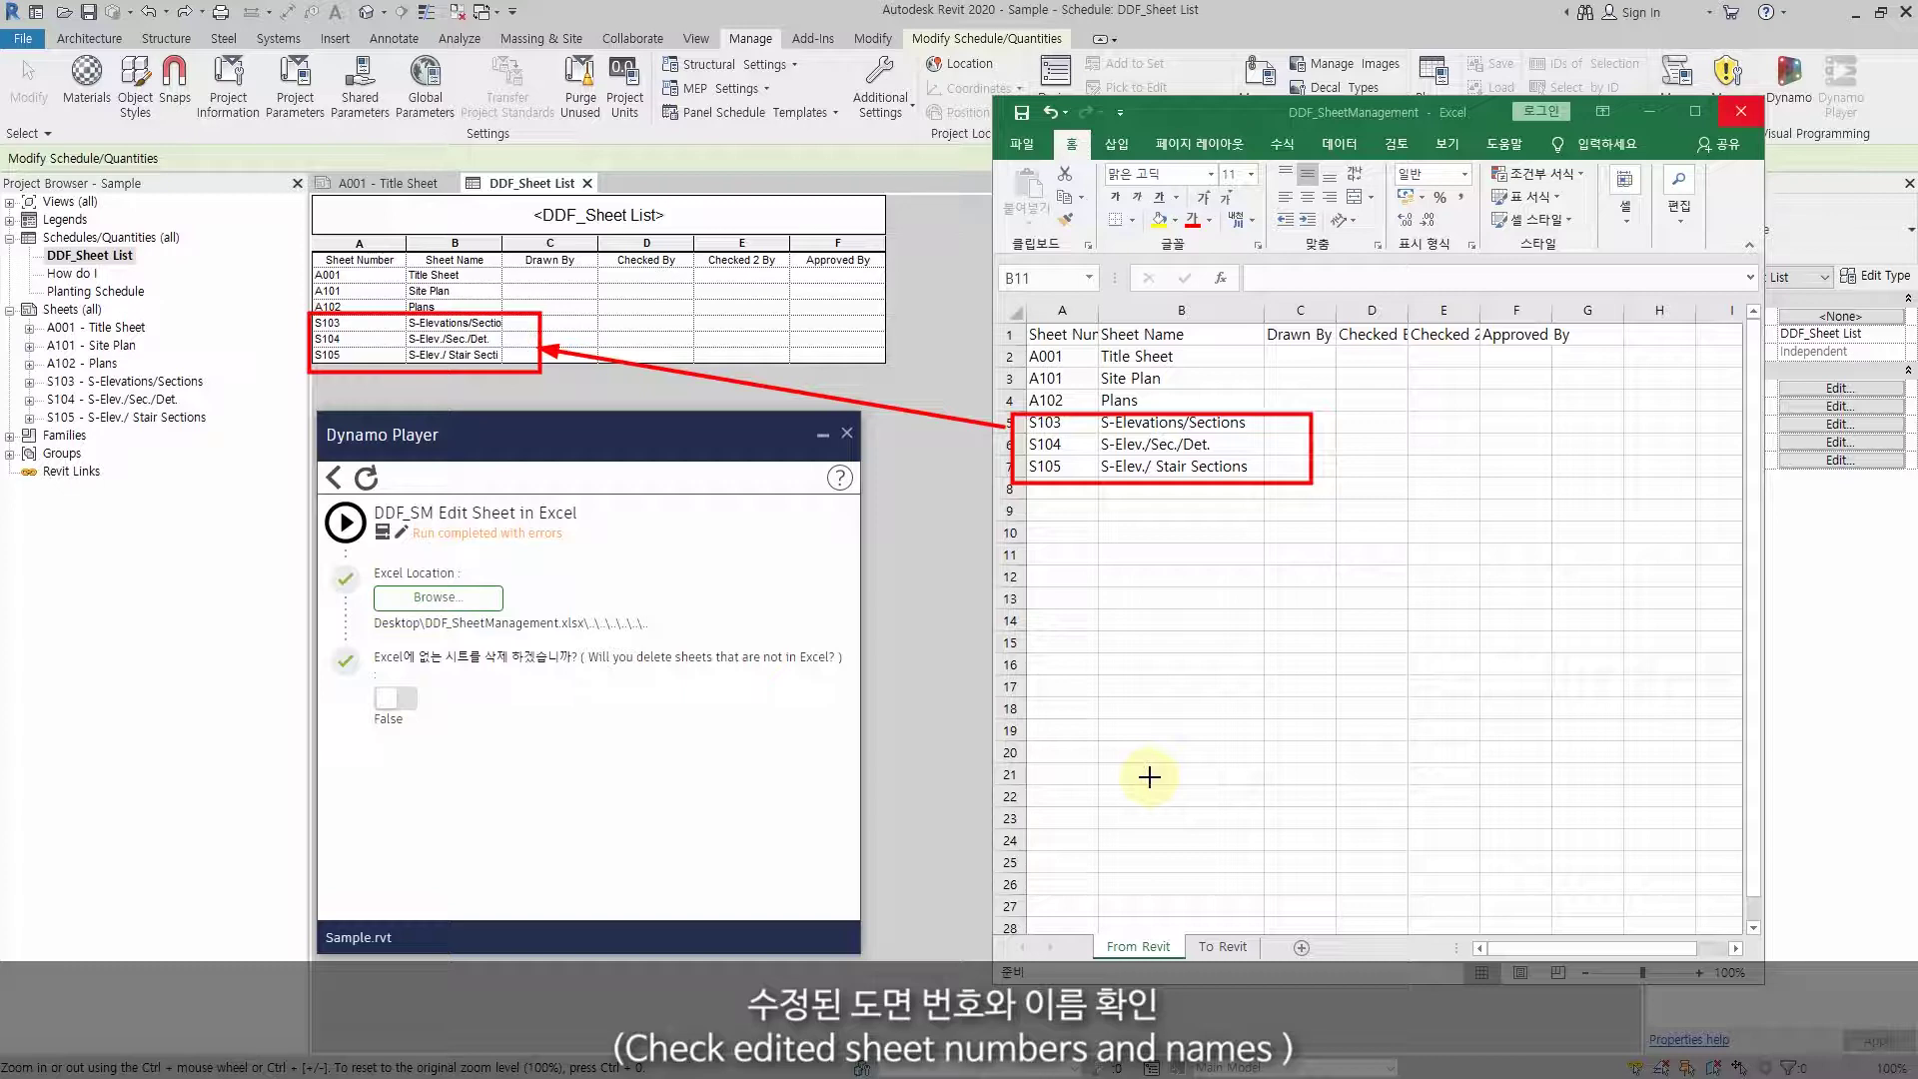
click(1291, 431)
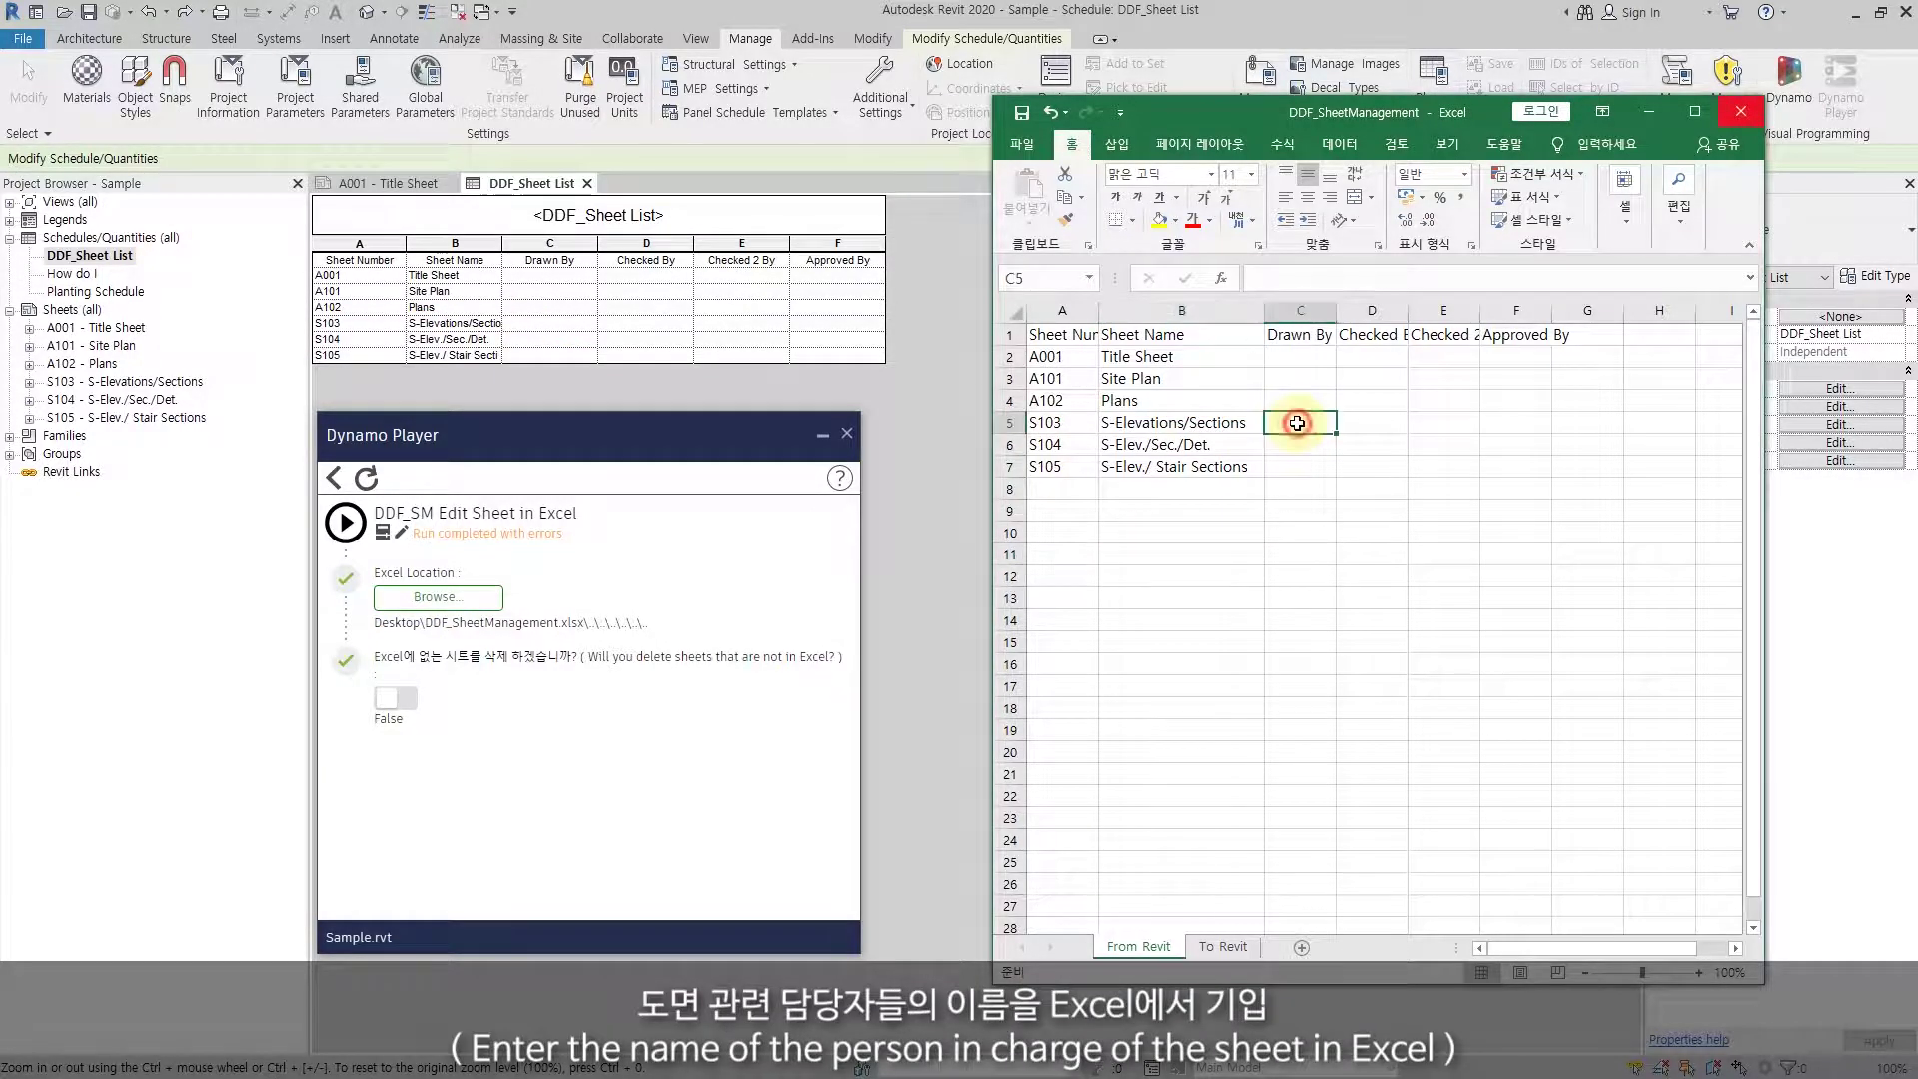
- Enter Staff A, Manager A, Manager B and Manager C in S103's reviewer cells, autofitting columns D–F
text(Staff A)
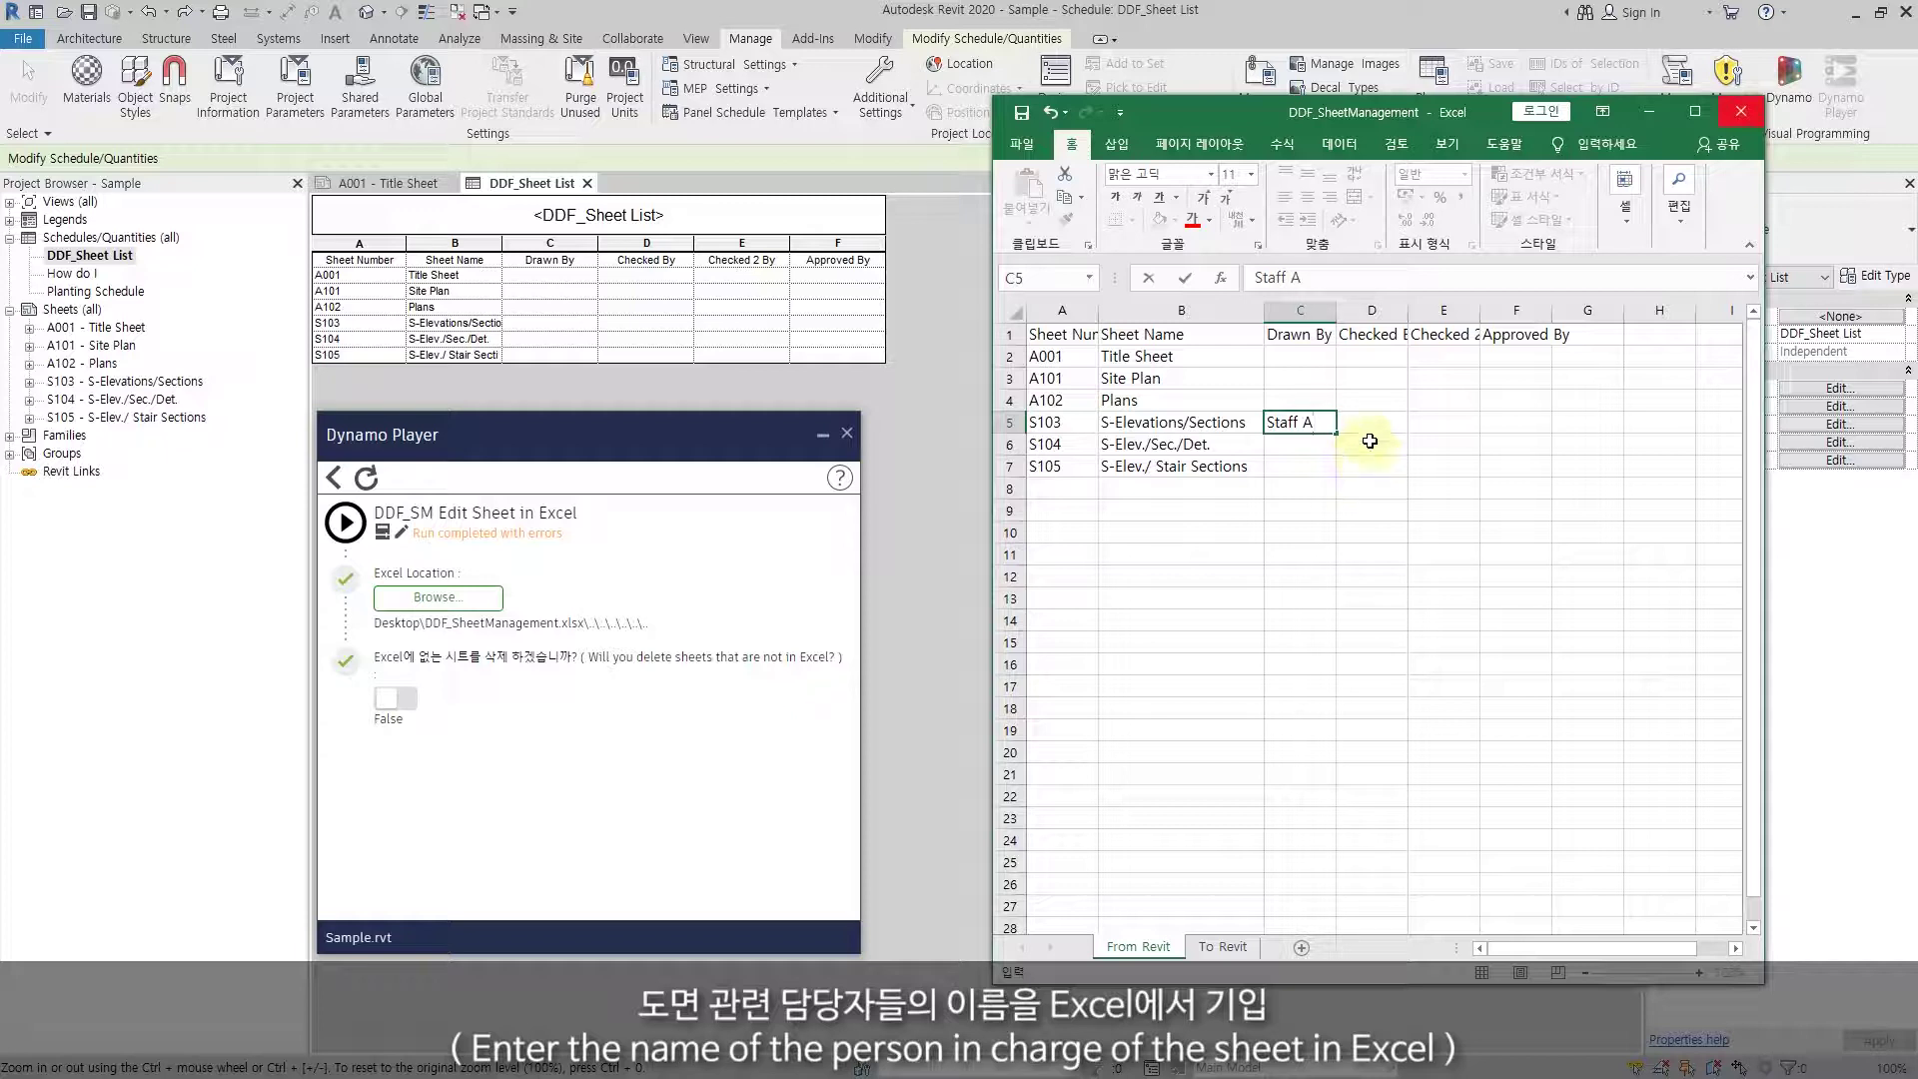
click(1372, 424)
text(Manager A)
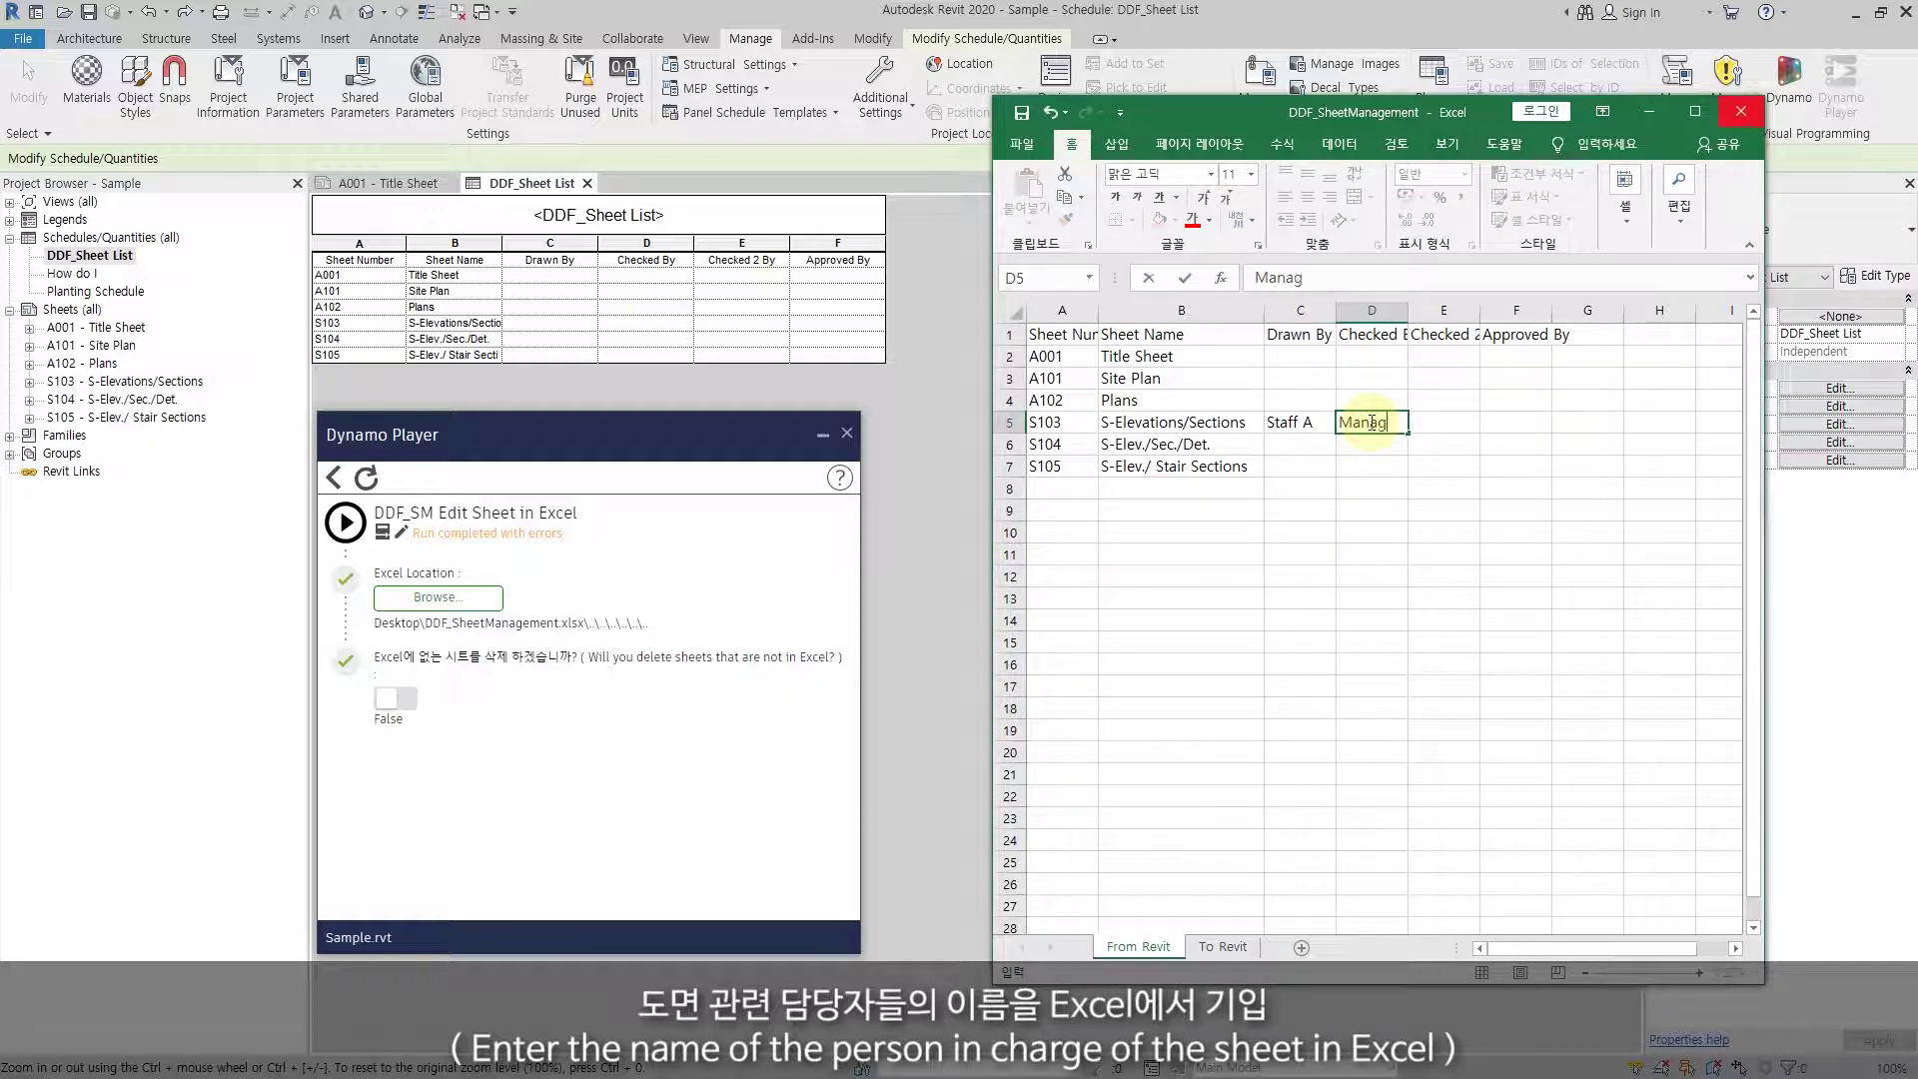
click(1454, 424)
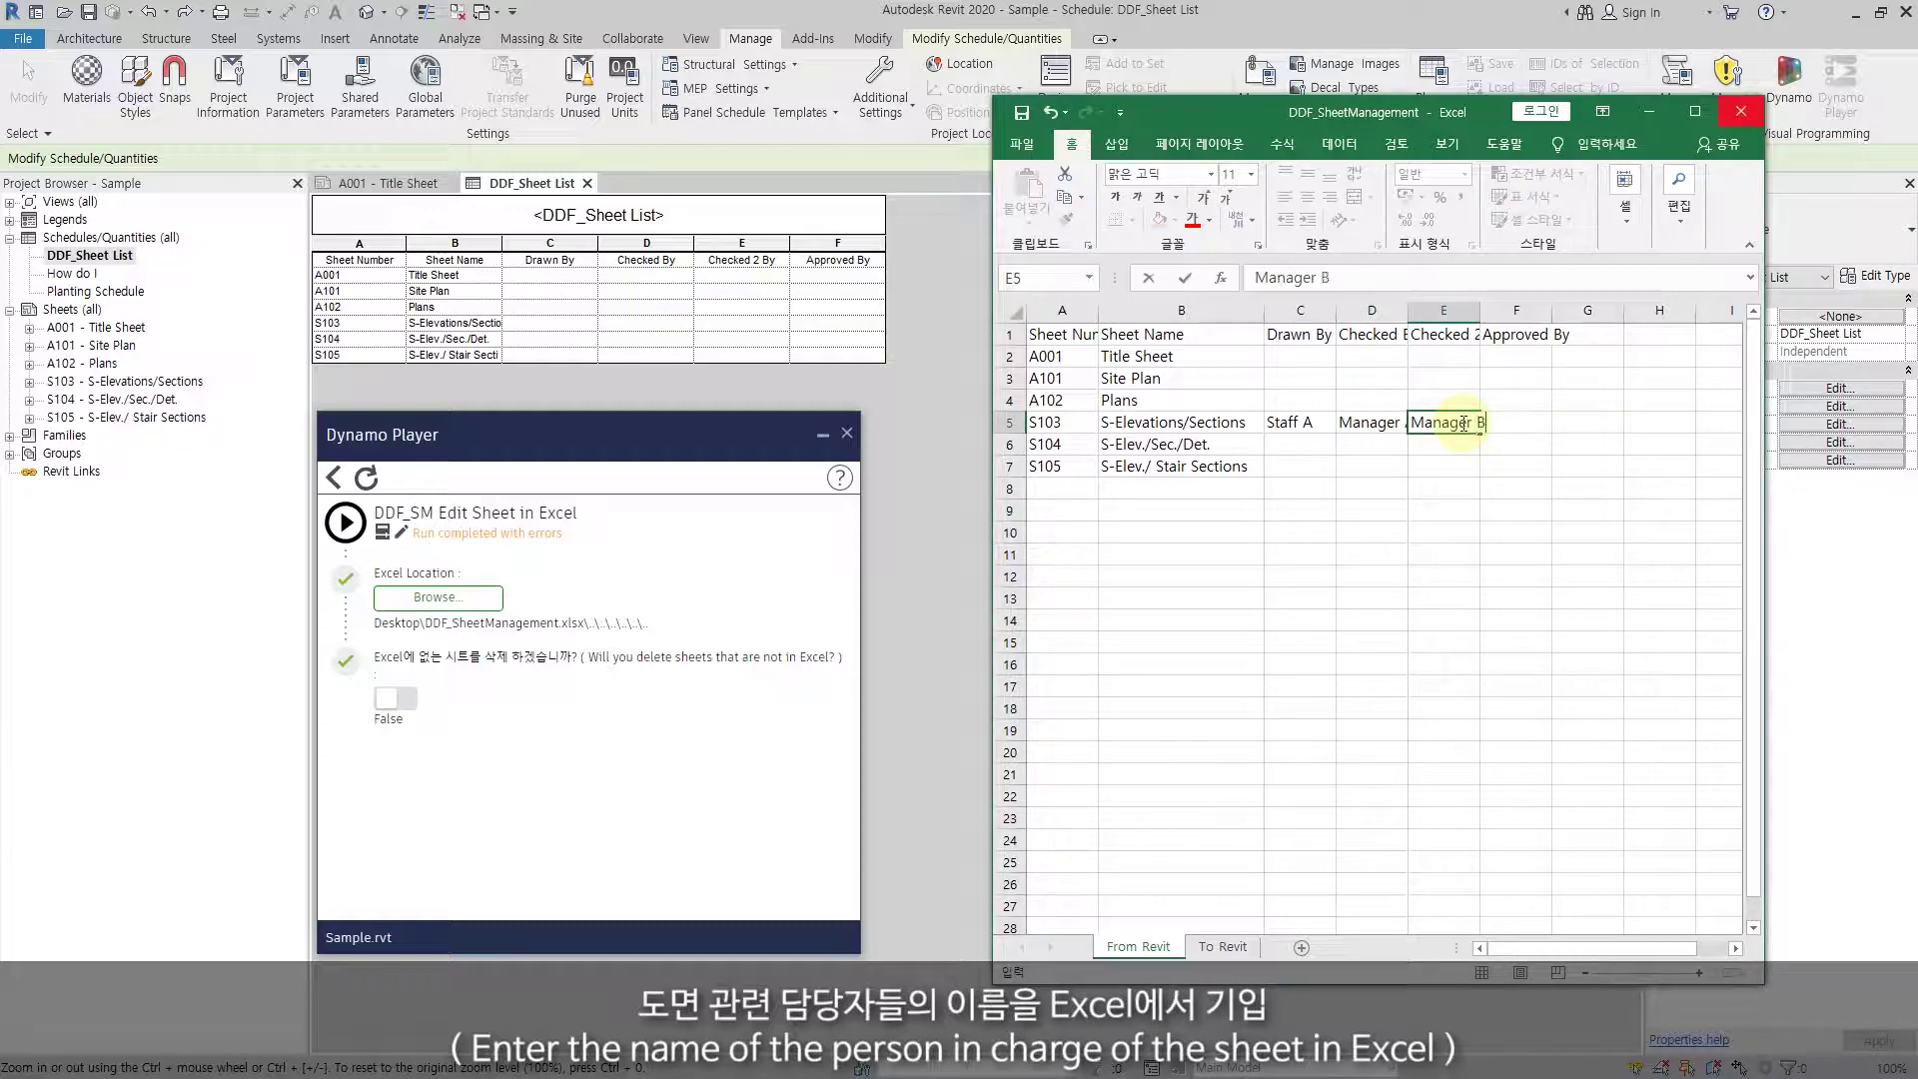
key(Tab)
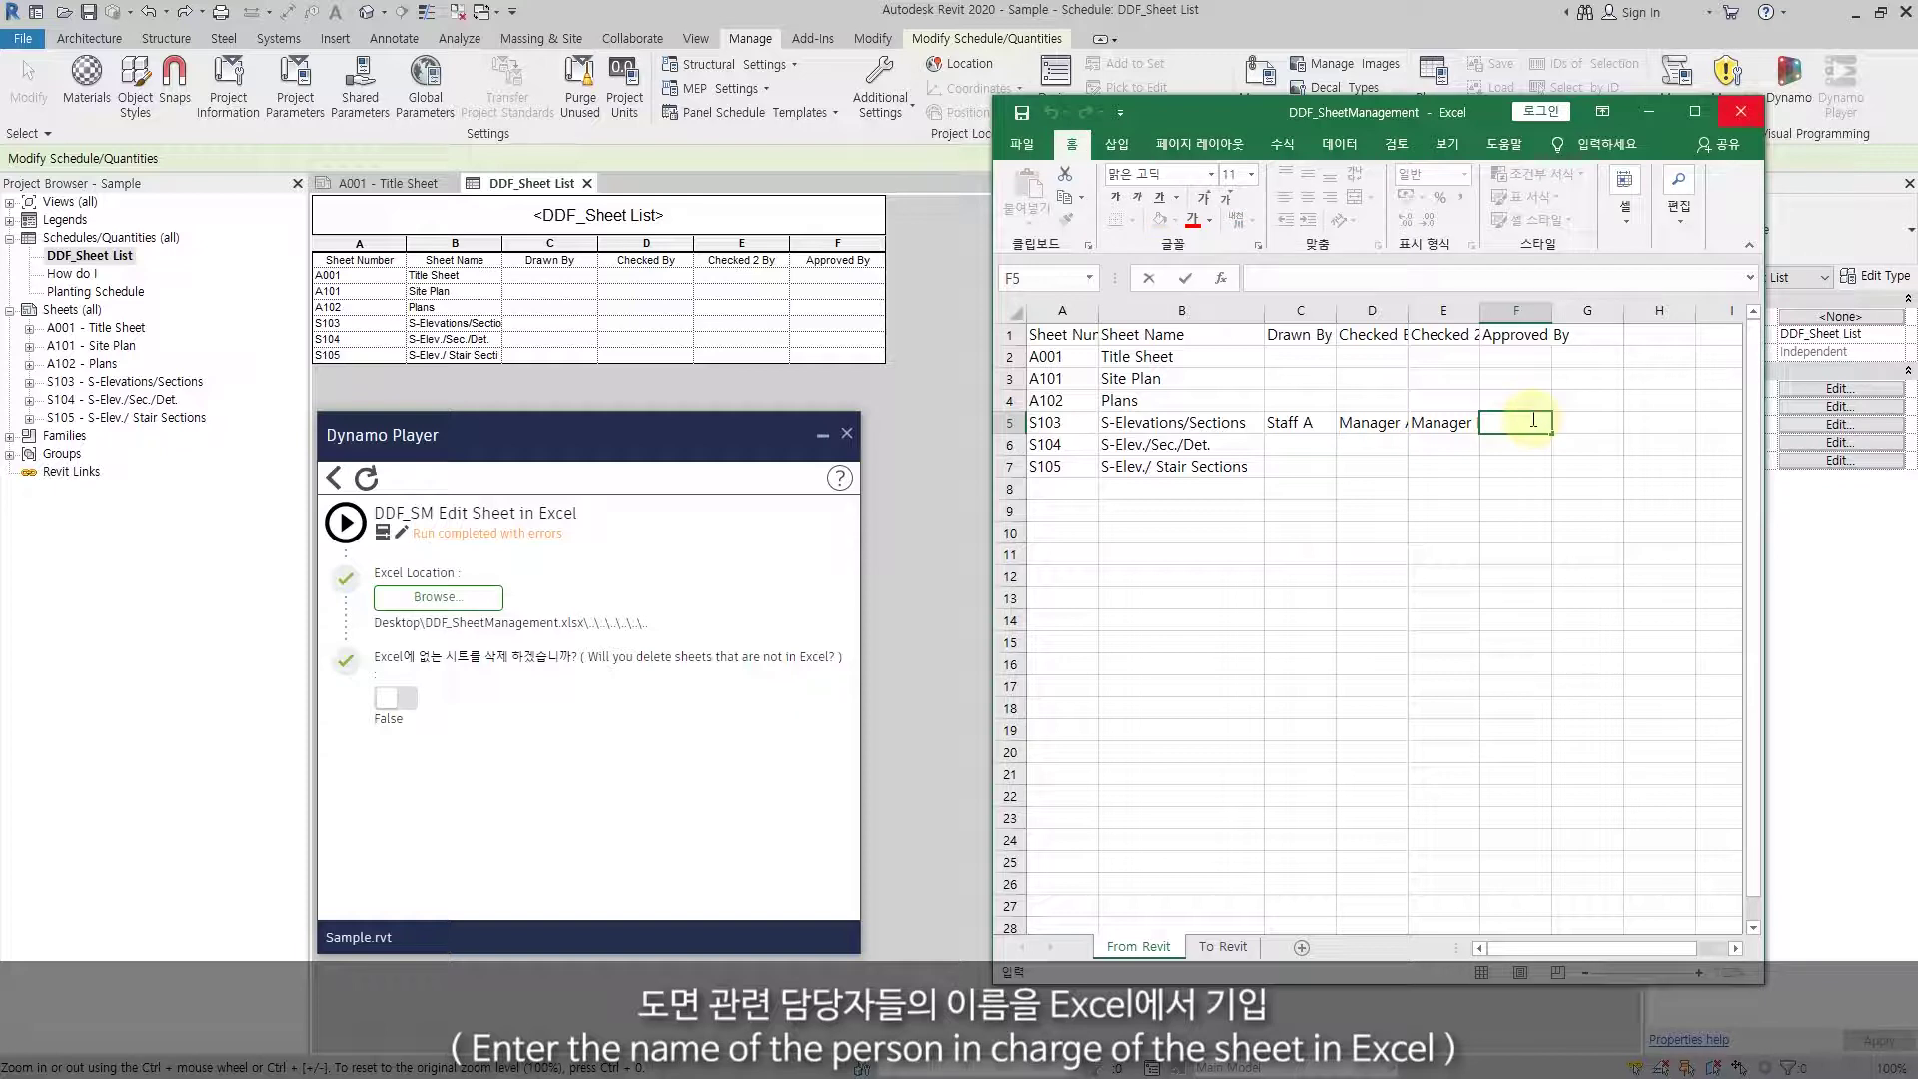
text(Manager C)
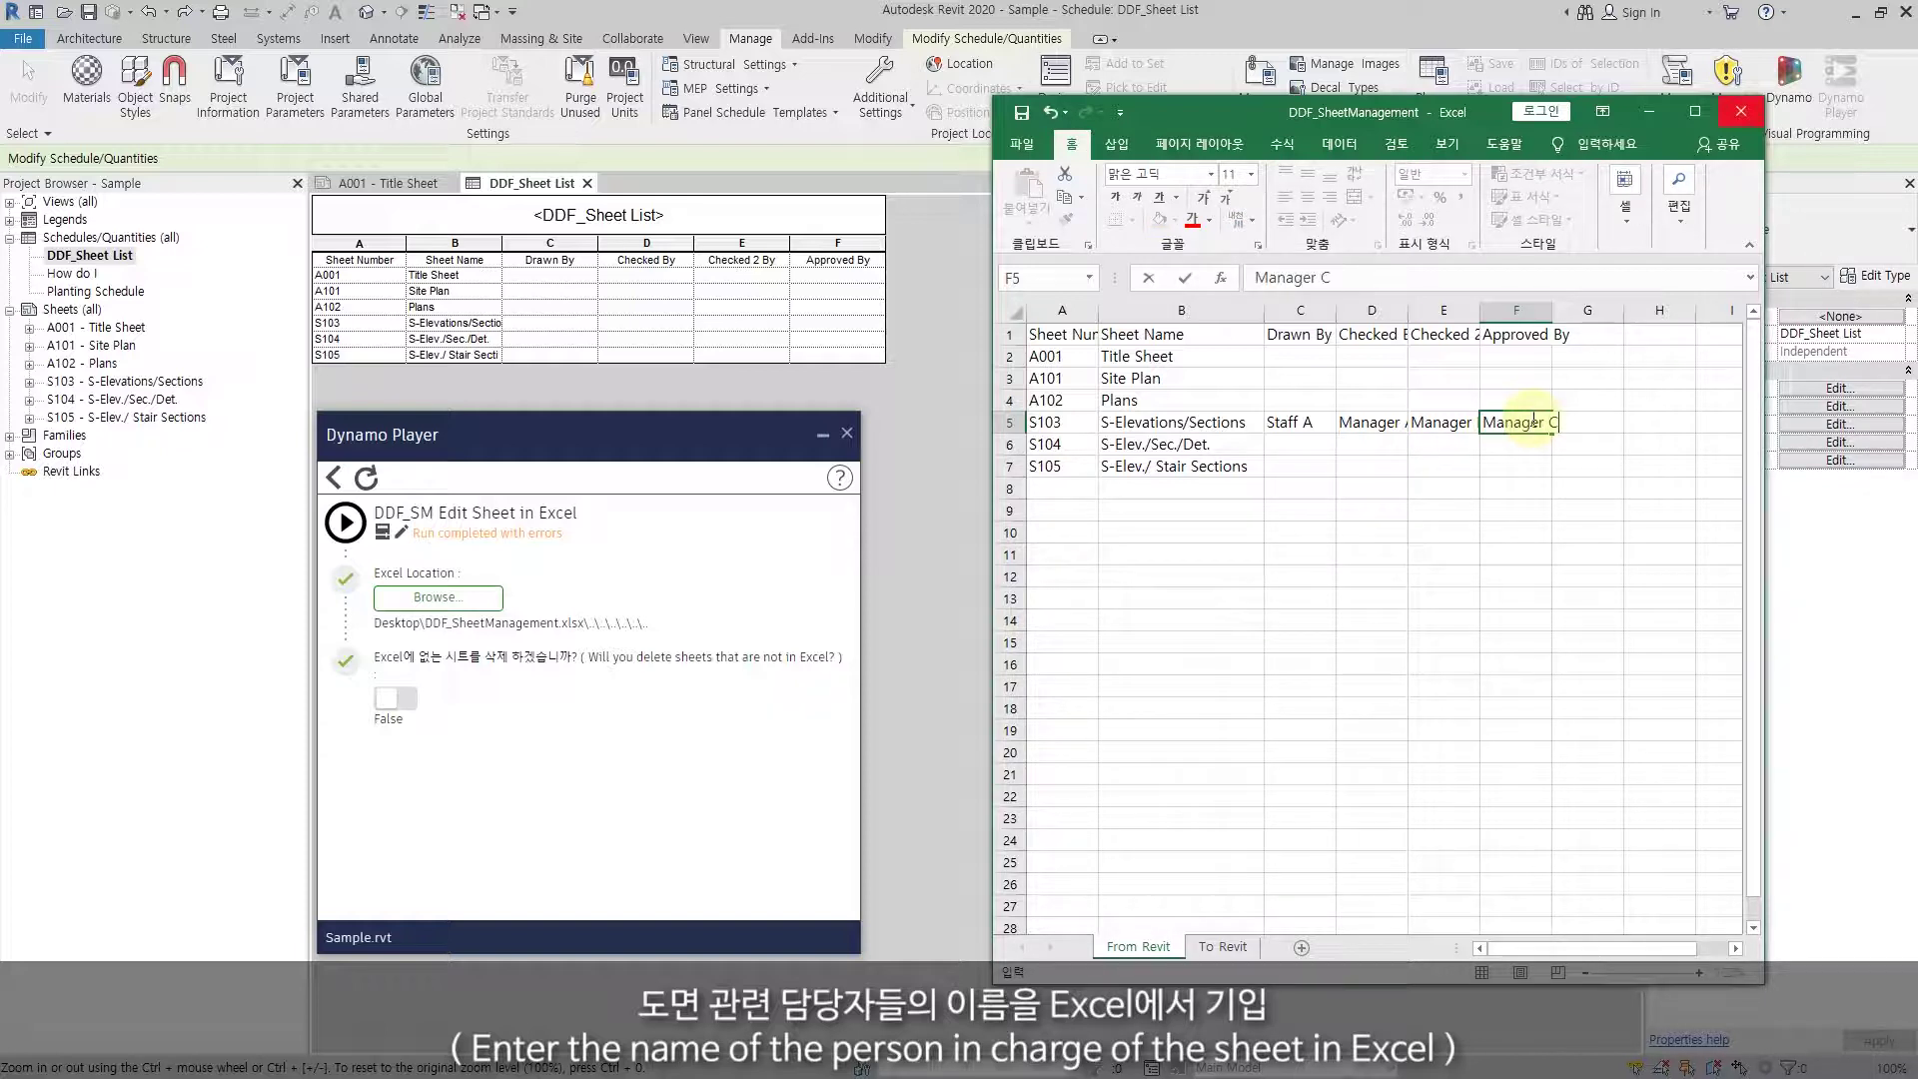
click(1464, 530)
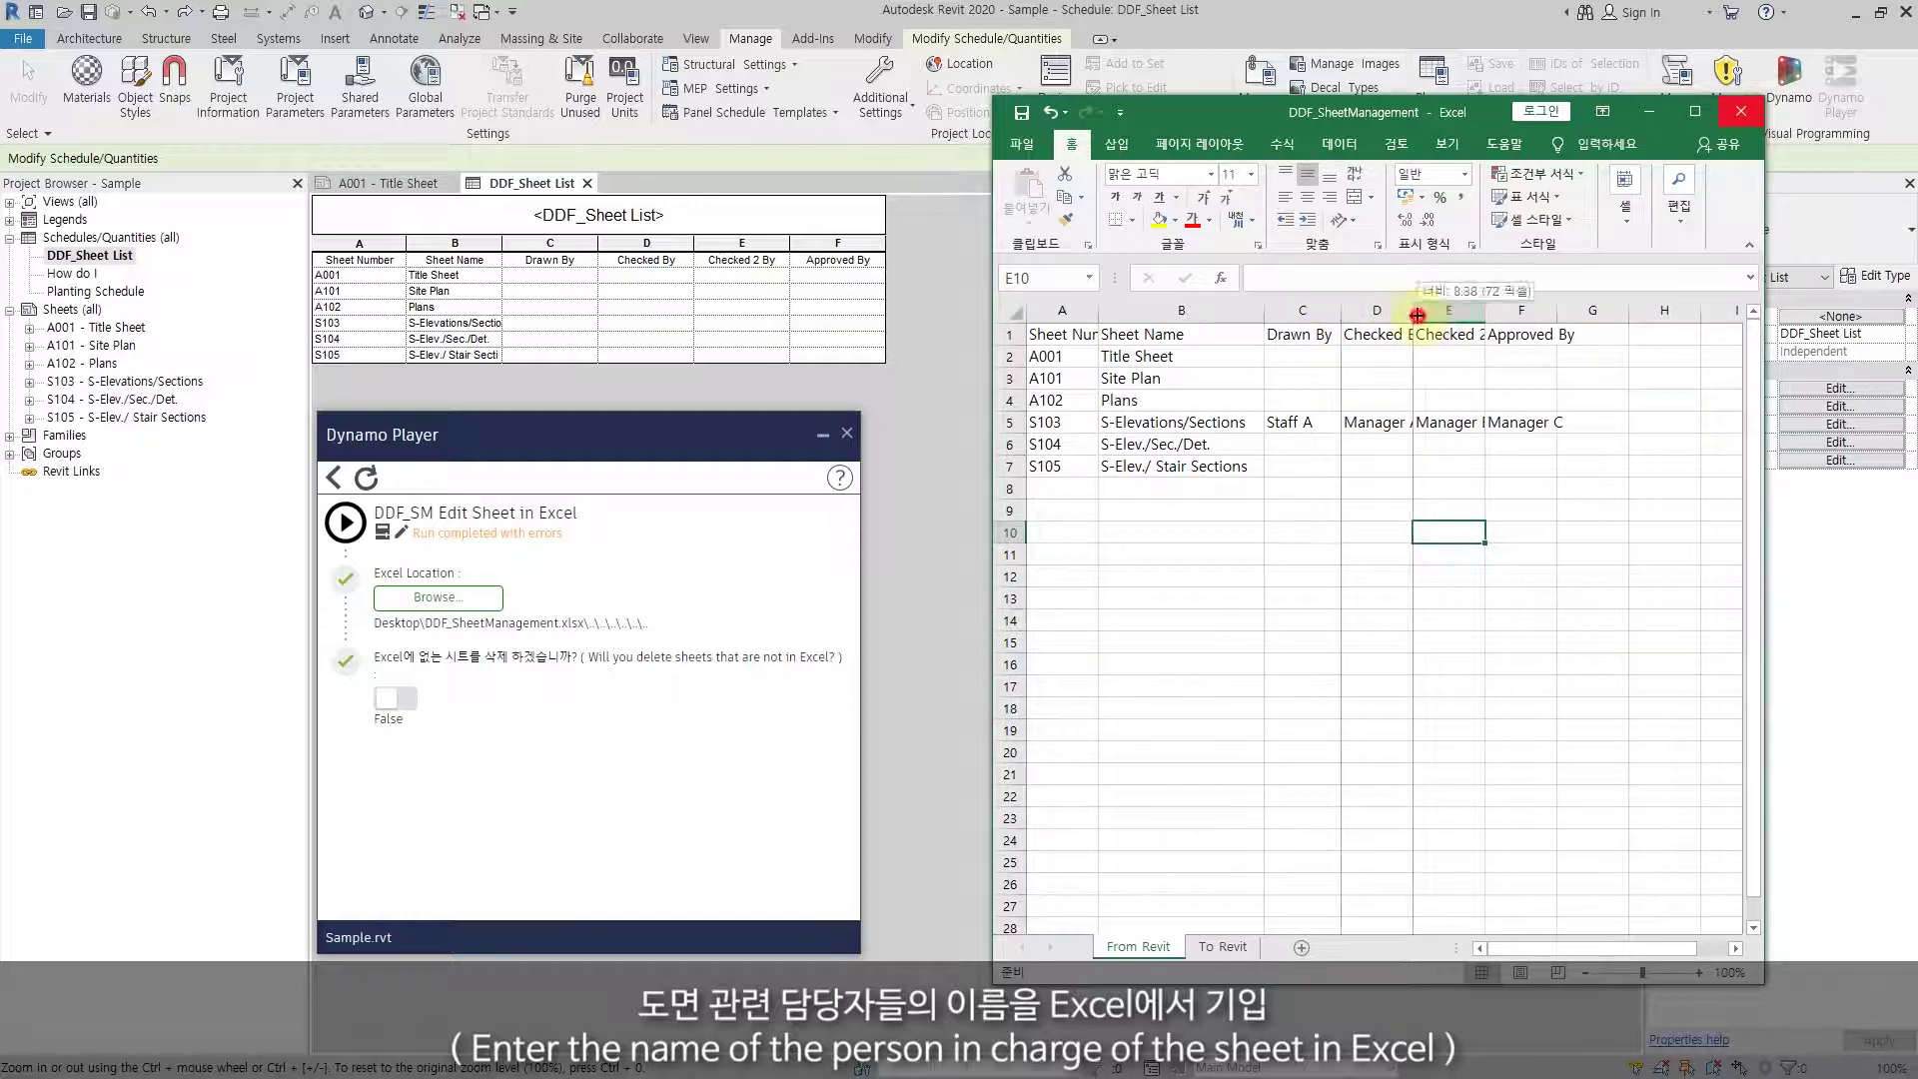
double_click(1409, 314)
double_click(1507, 314)
double_click(1615, 312)
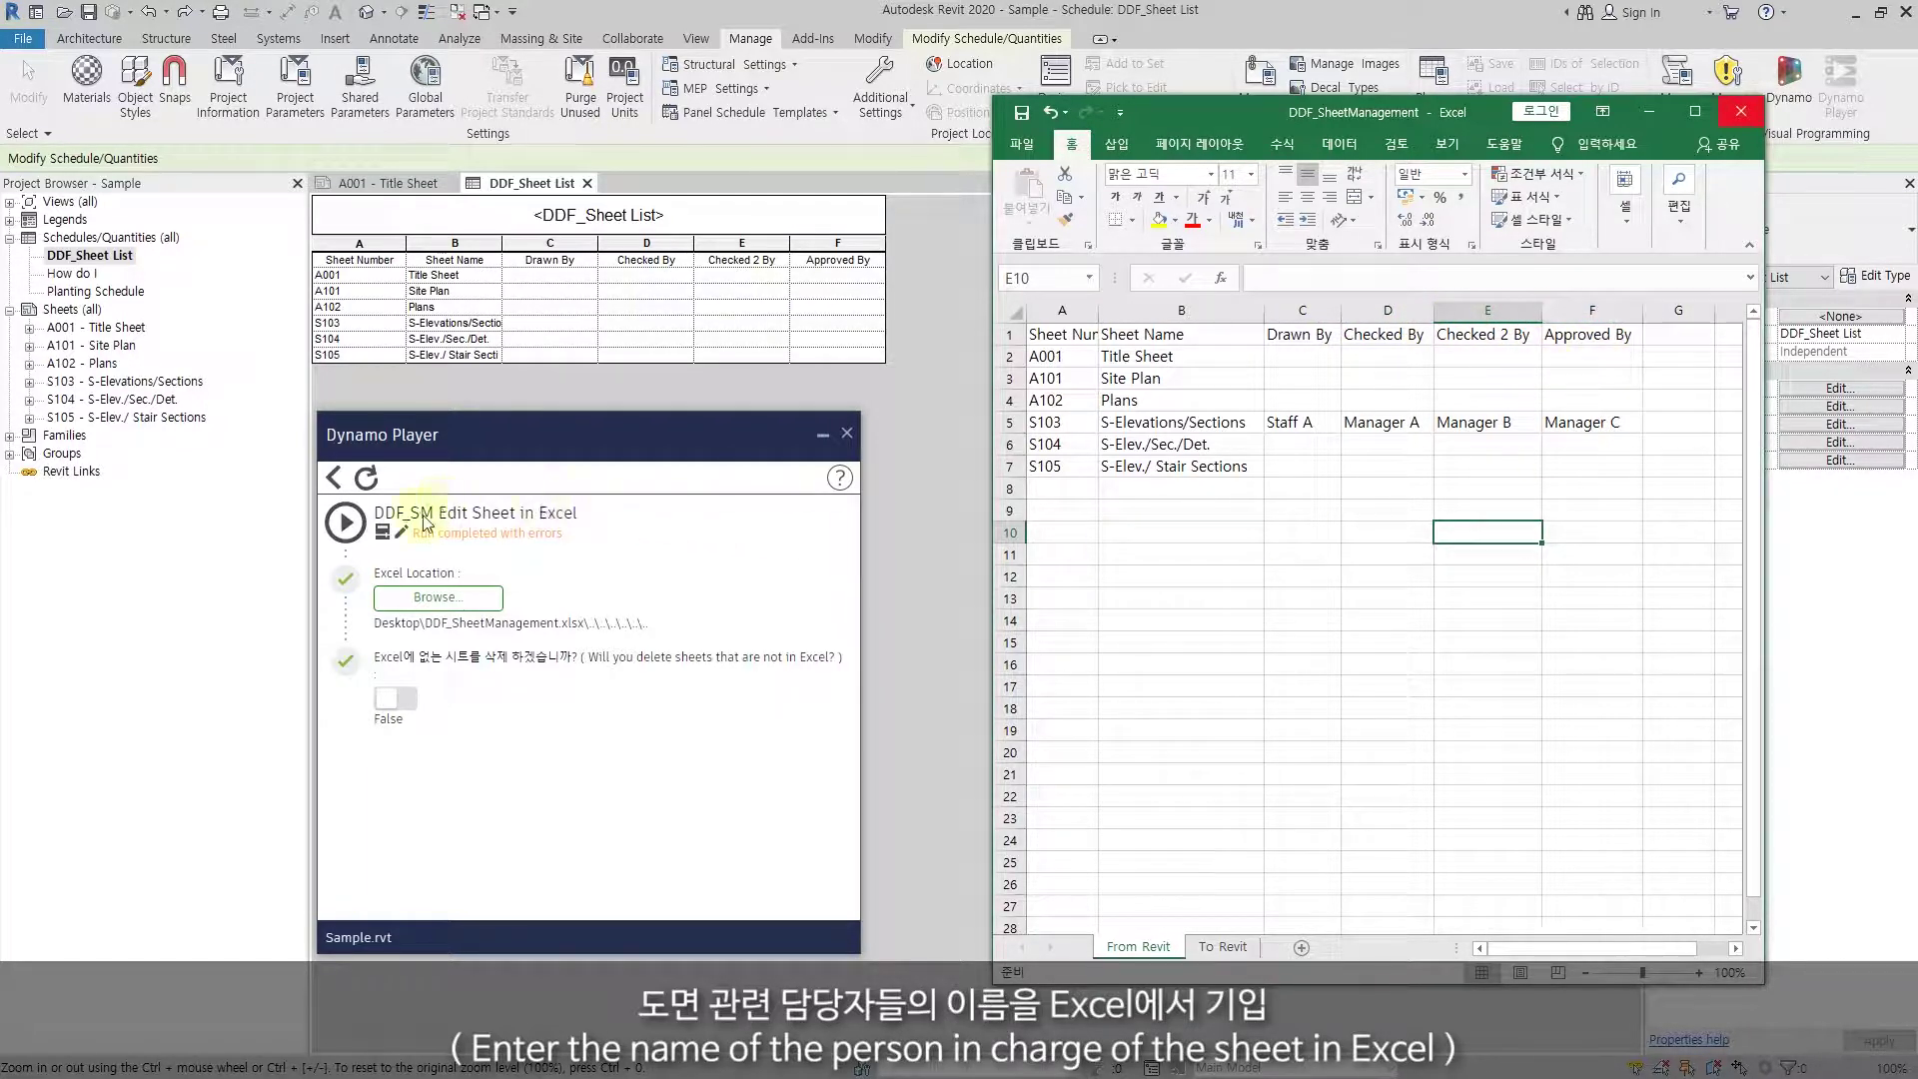
- Rerun DDF_SM Edit Sheet in Excel to load S103's reviewer names into Revit
click(346, 522)
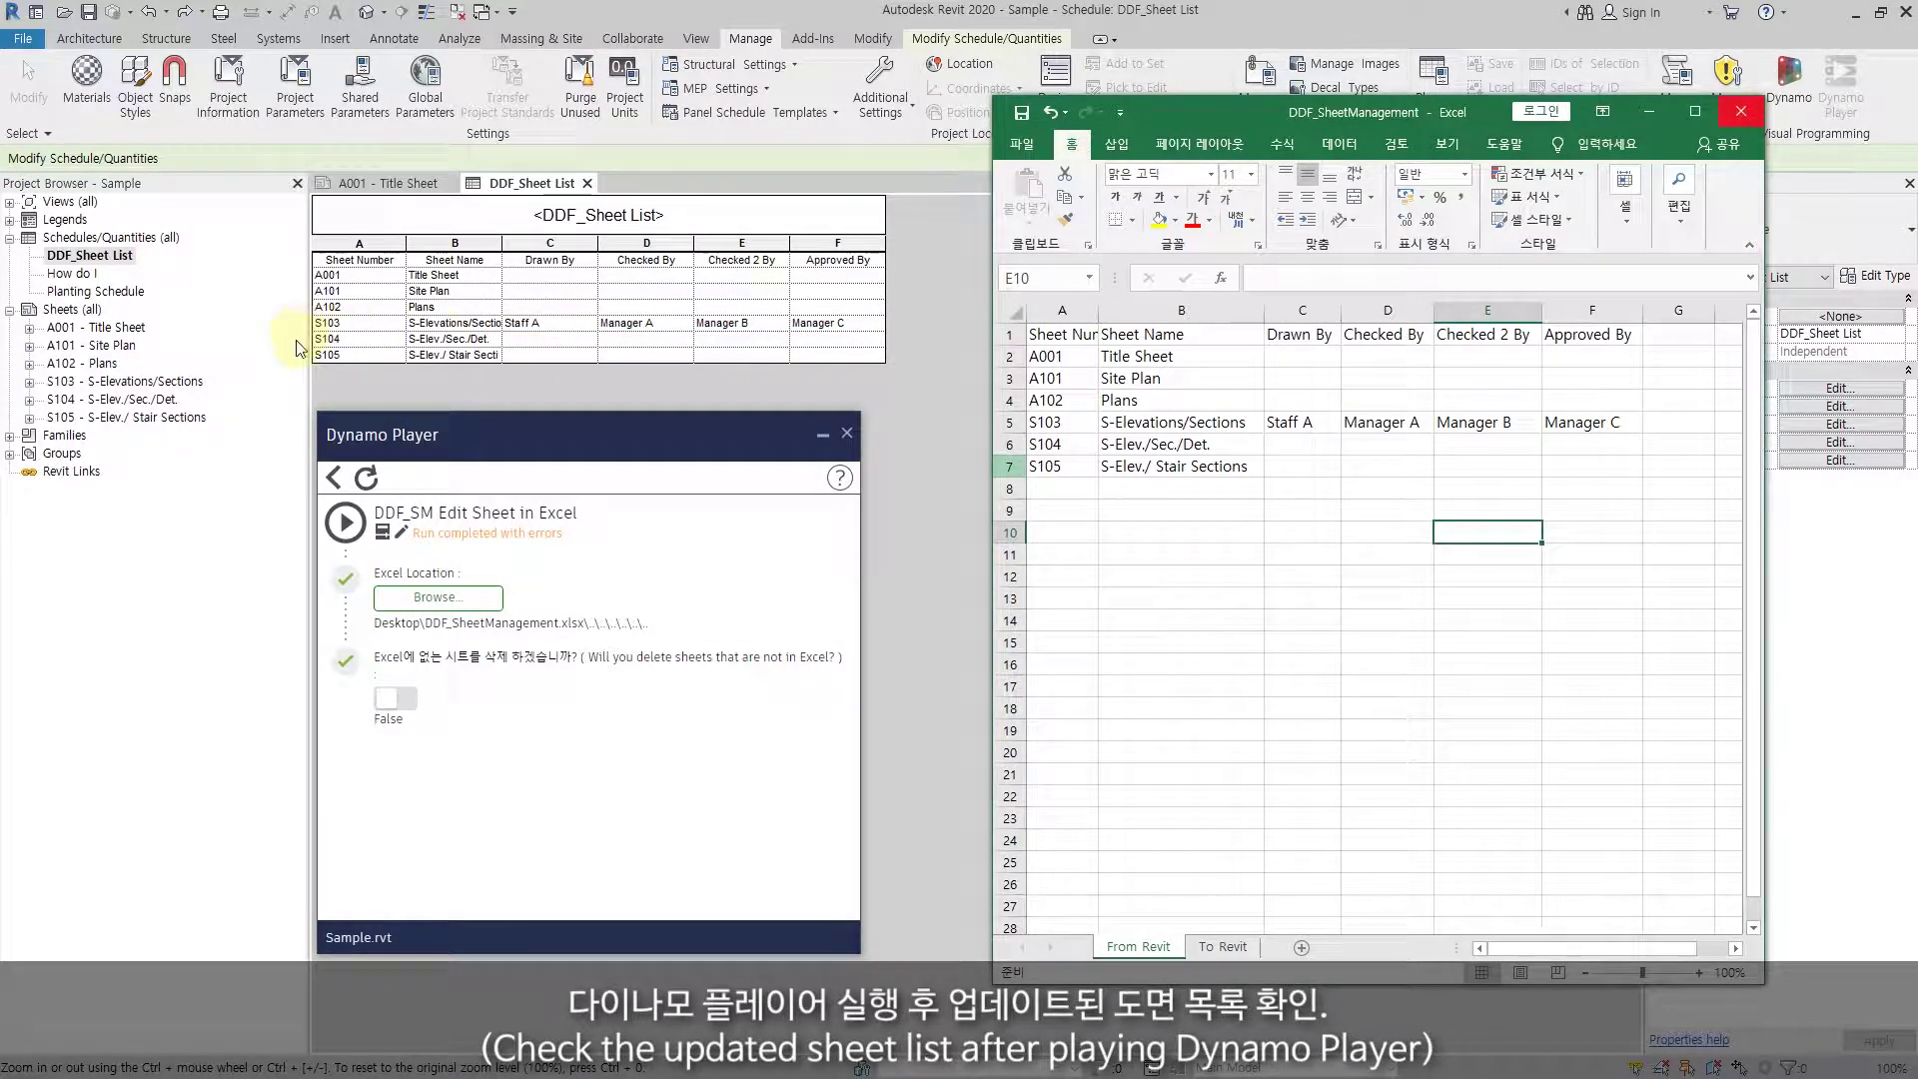
click(106, 384)
- Open sheet S103 and zoom into its title block to verify Staff A and Managers A–C
double_click(126, 389)
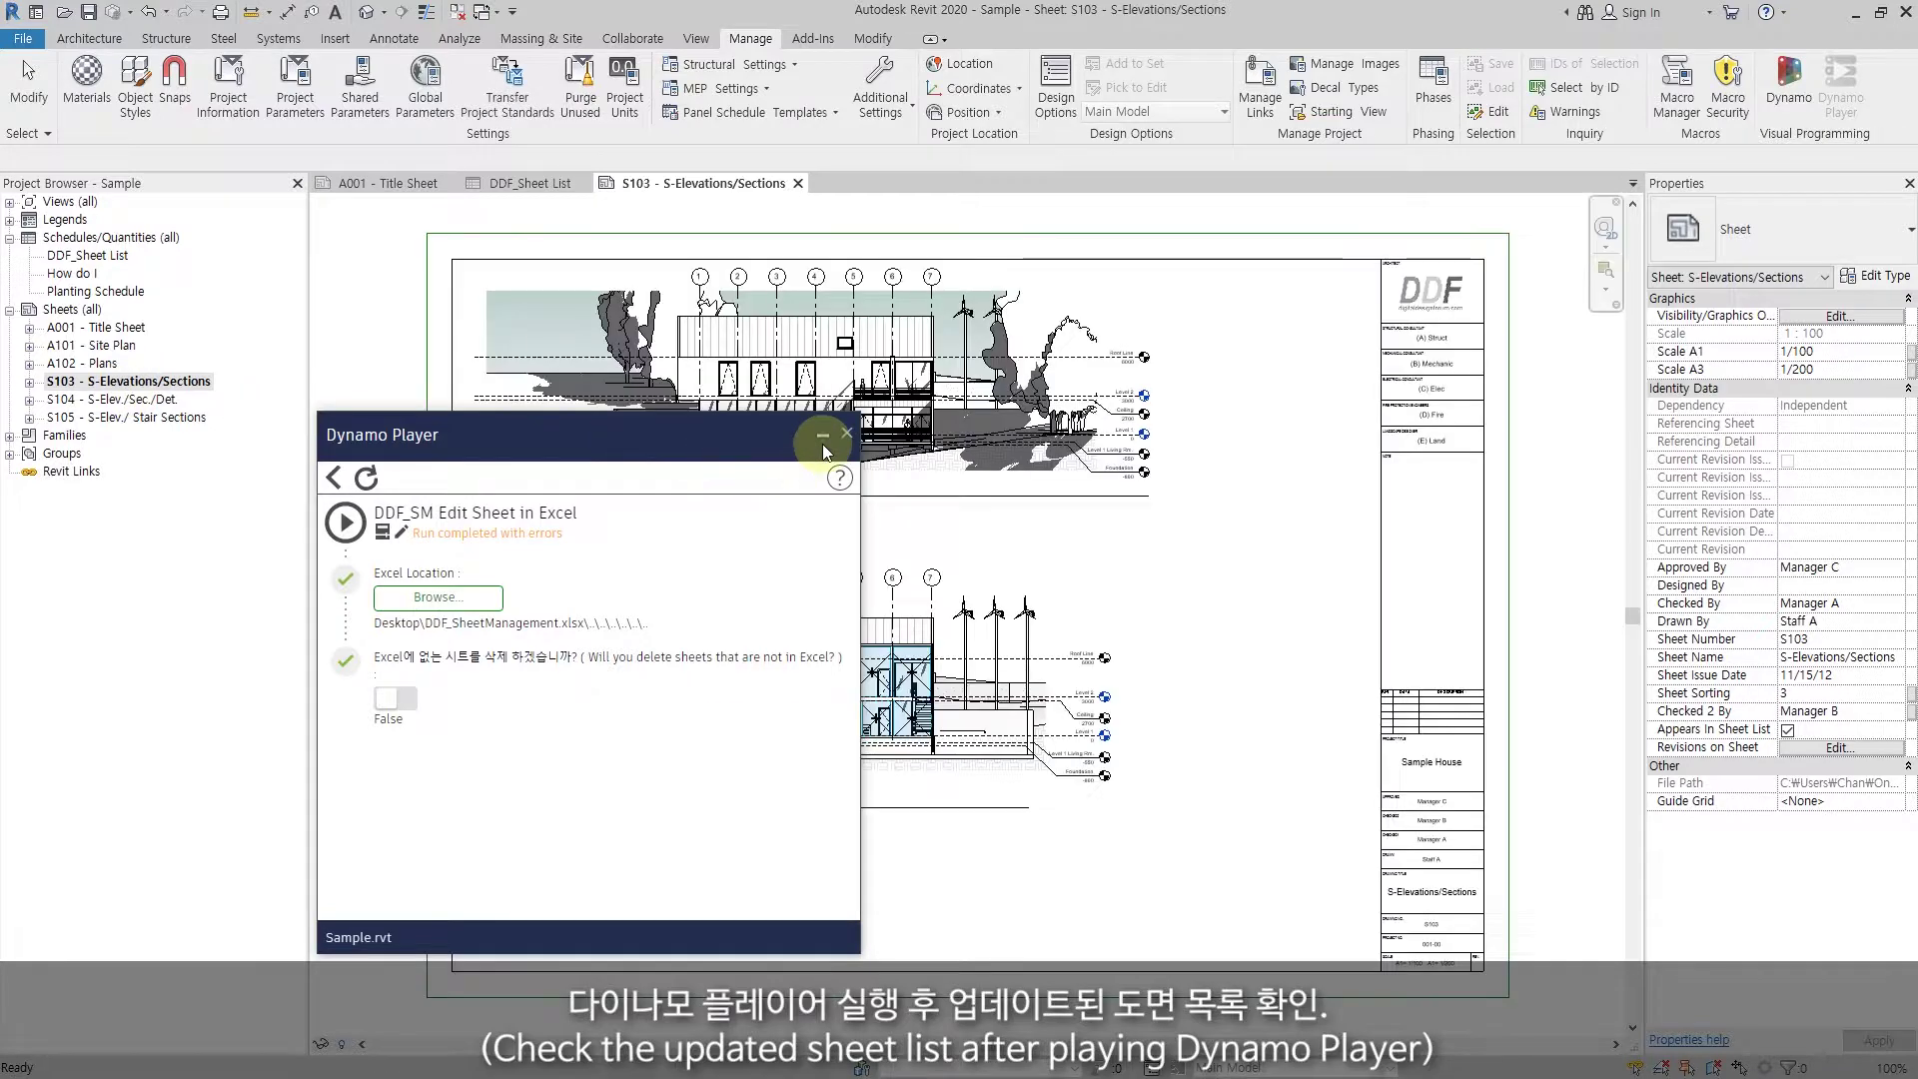
click(823, 439)
scroll(1544, 924, up, 2)
scroll(1509, 879, up, 2)
scroll(1475, 830, up, 2)
scroll(1469, 817, up, 1)
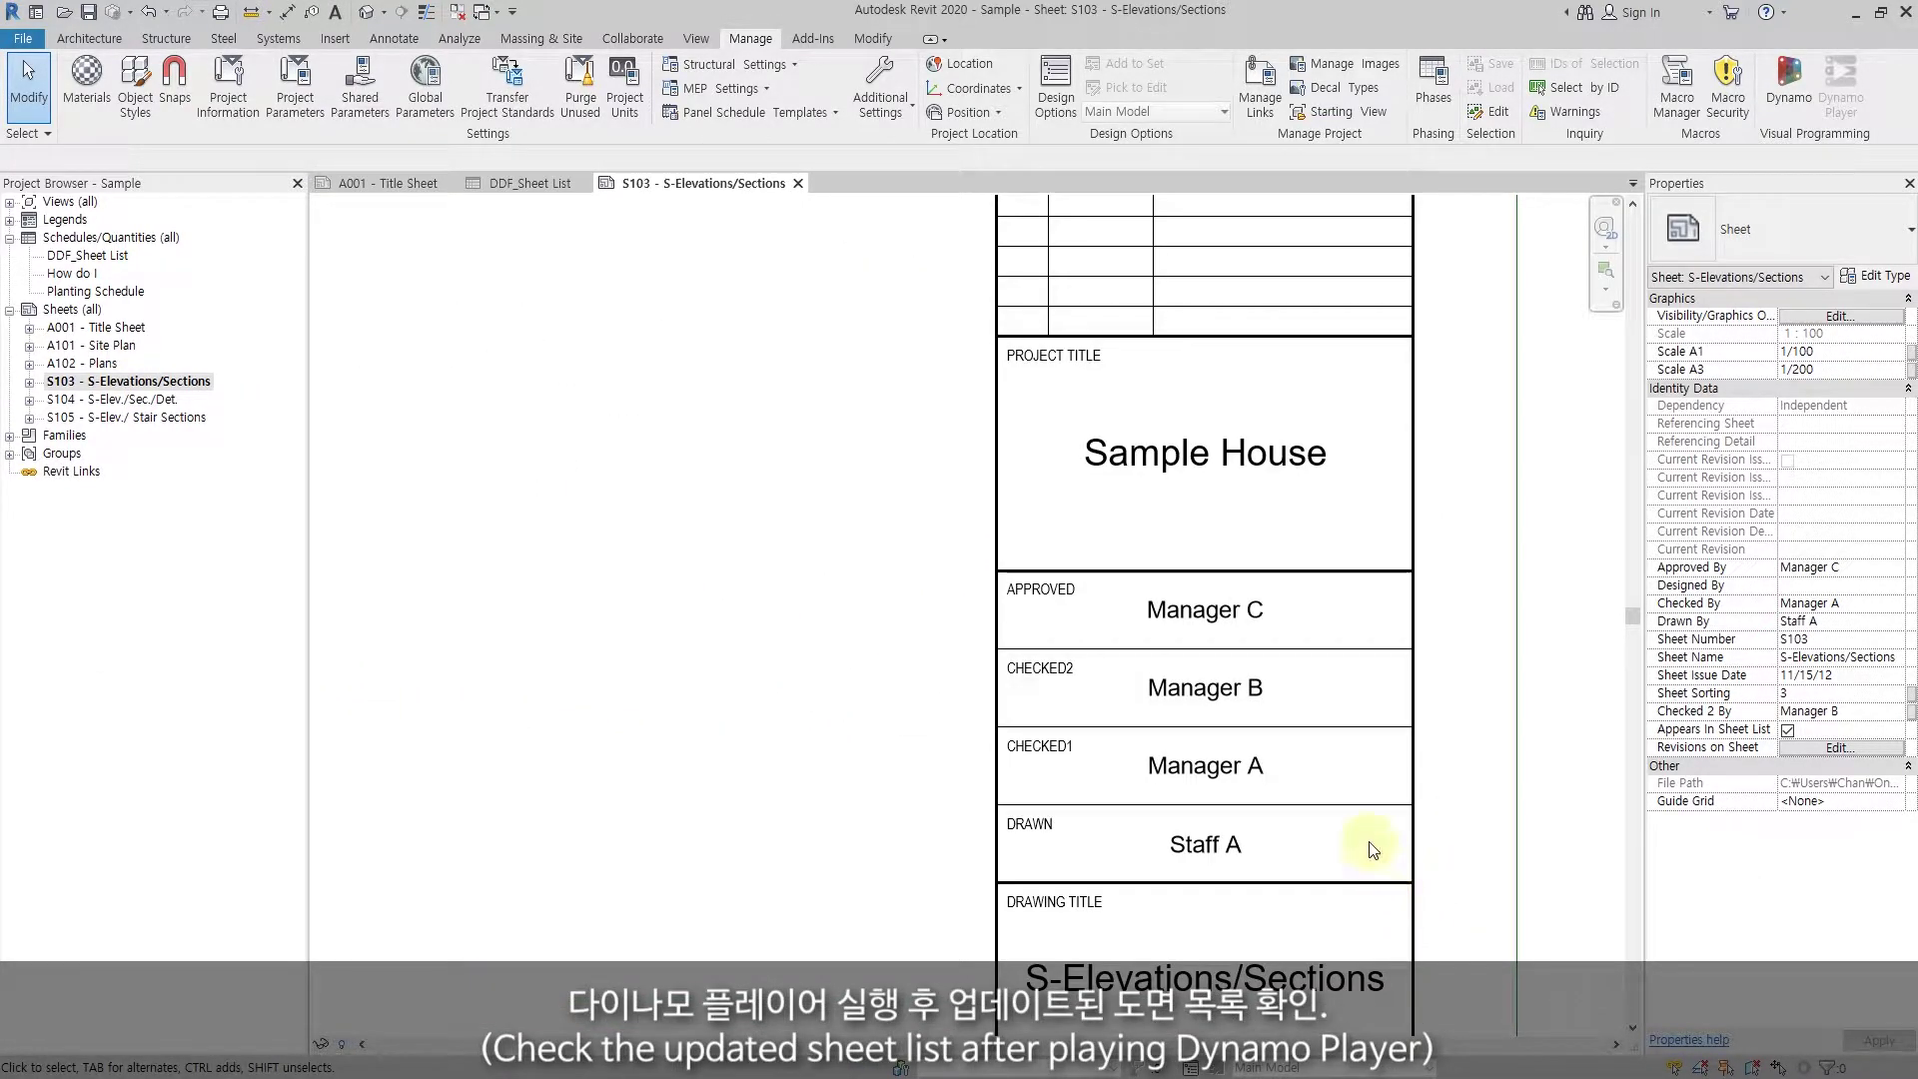
middle_drag(1389, 876, 1293, 677)
scroll(1289, 689, up, 2)
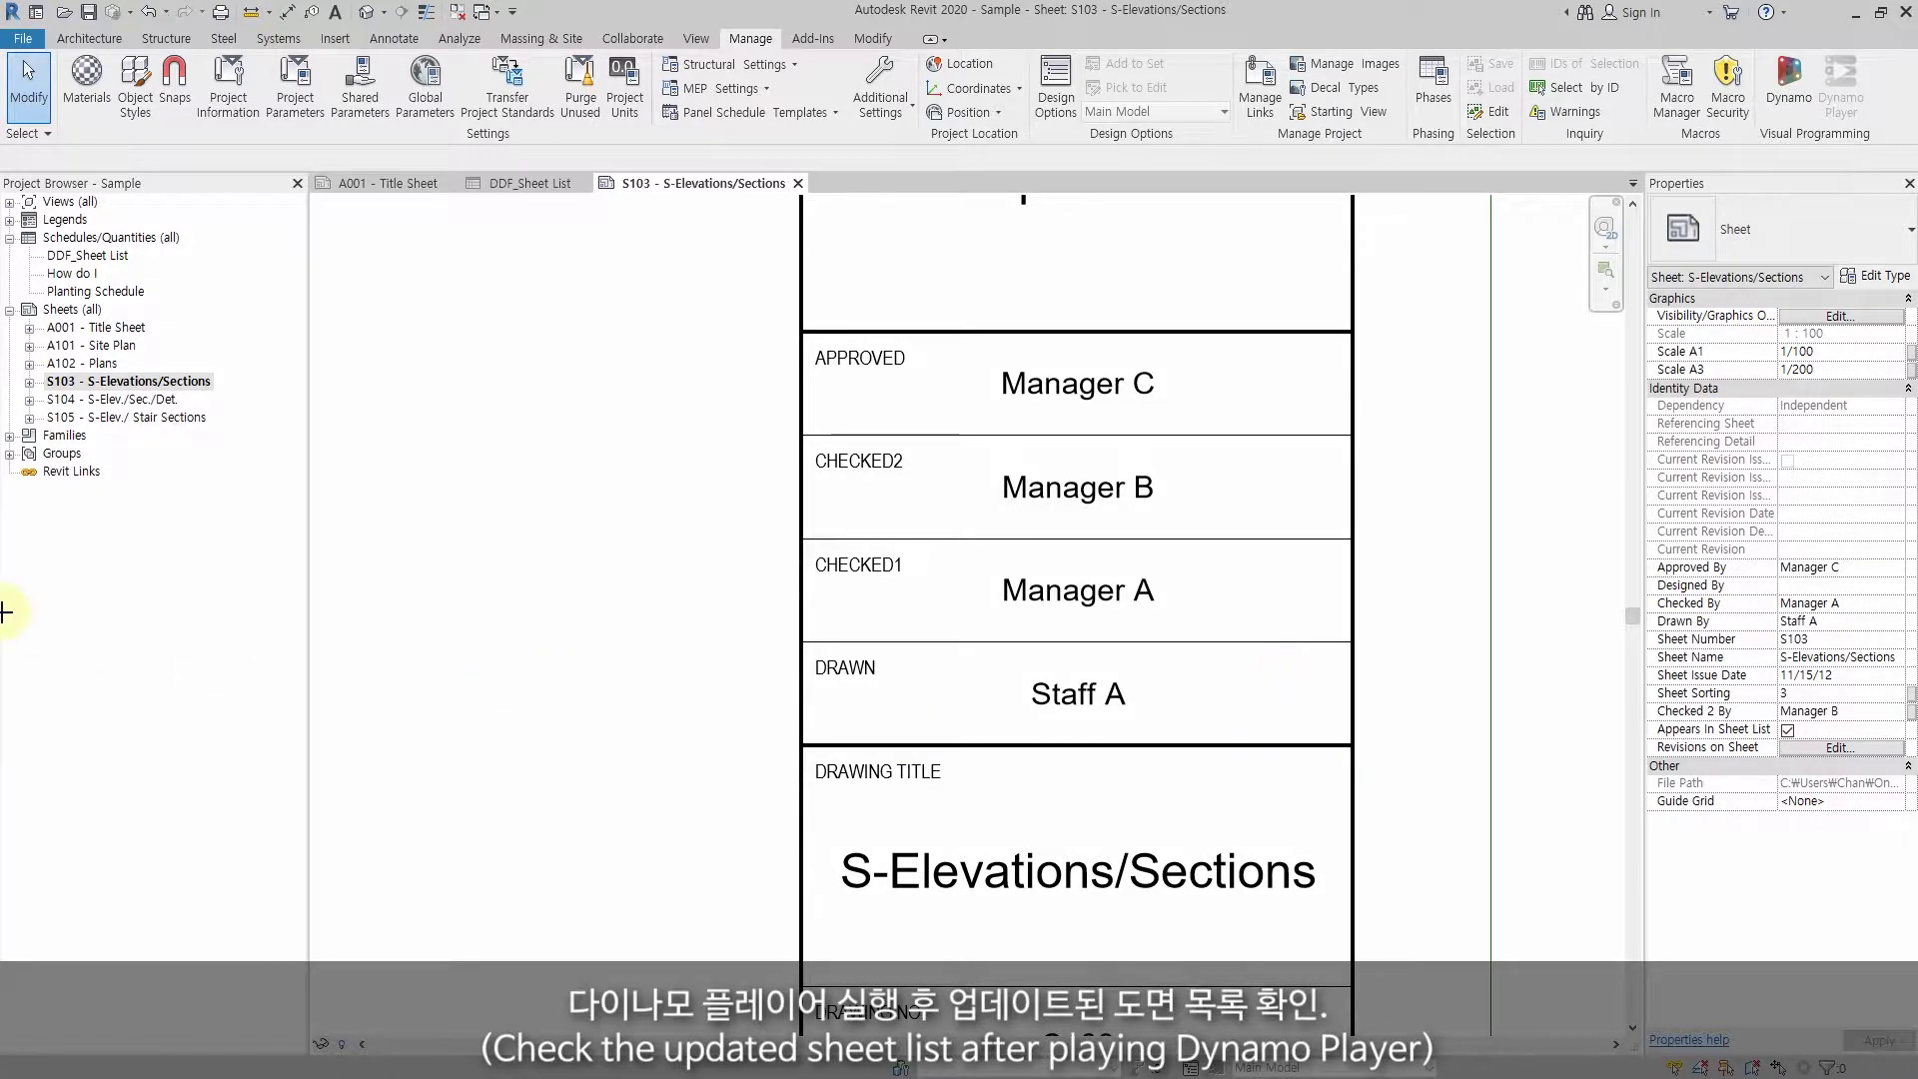
drag(892, 280, 1252, 757)
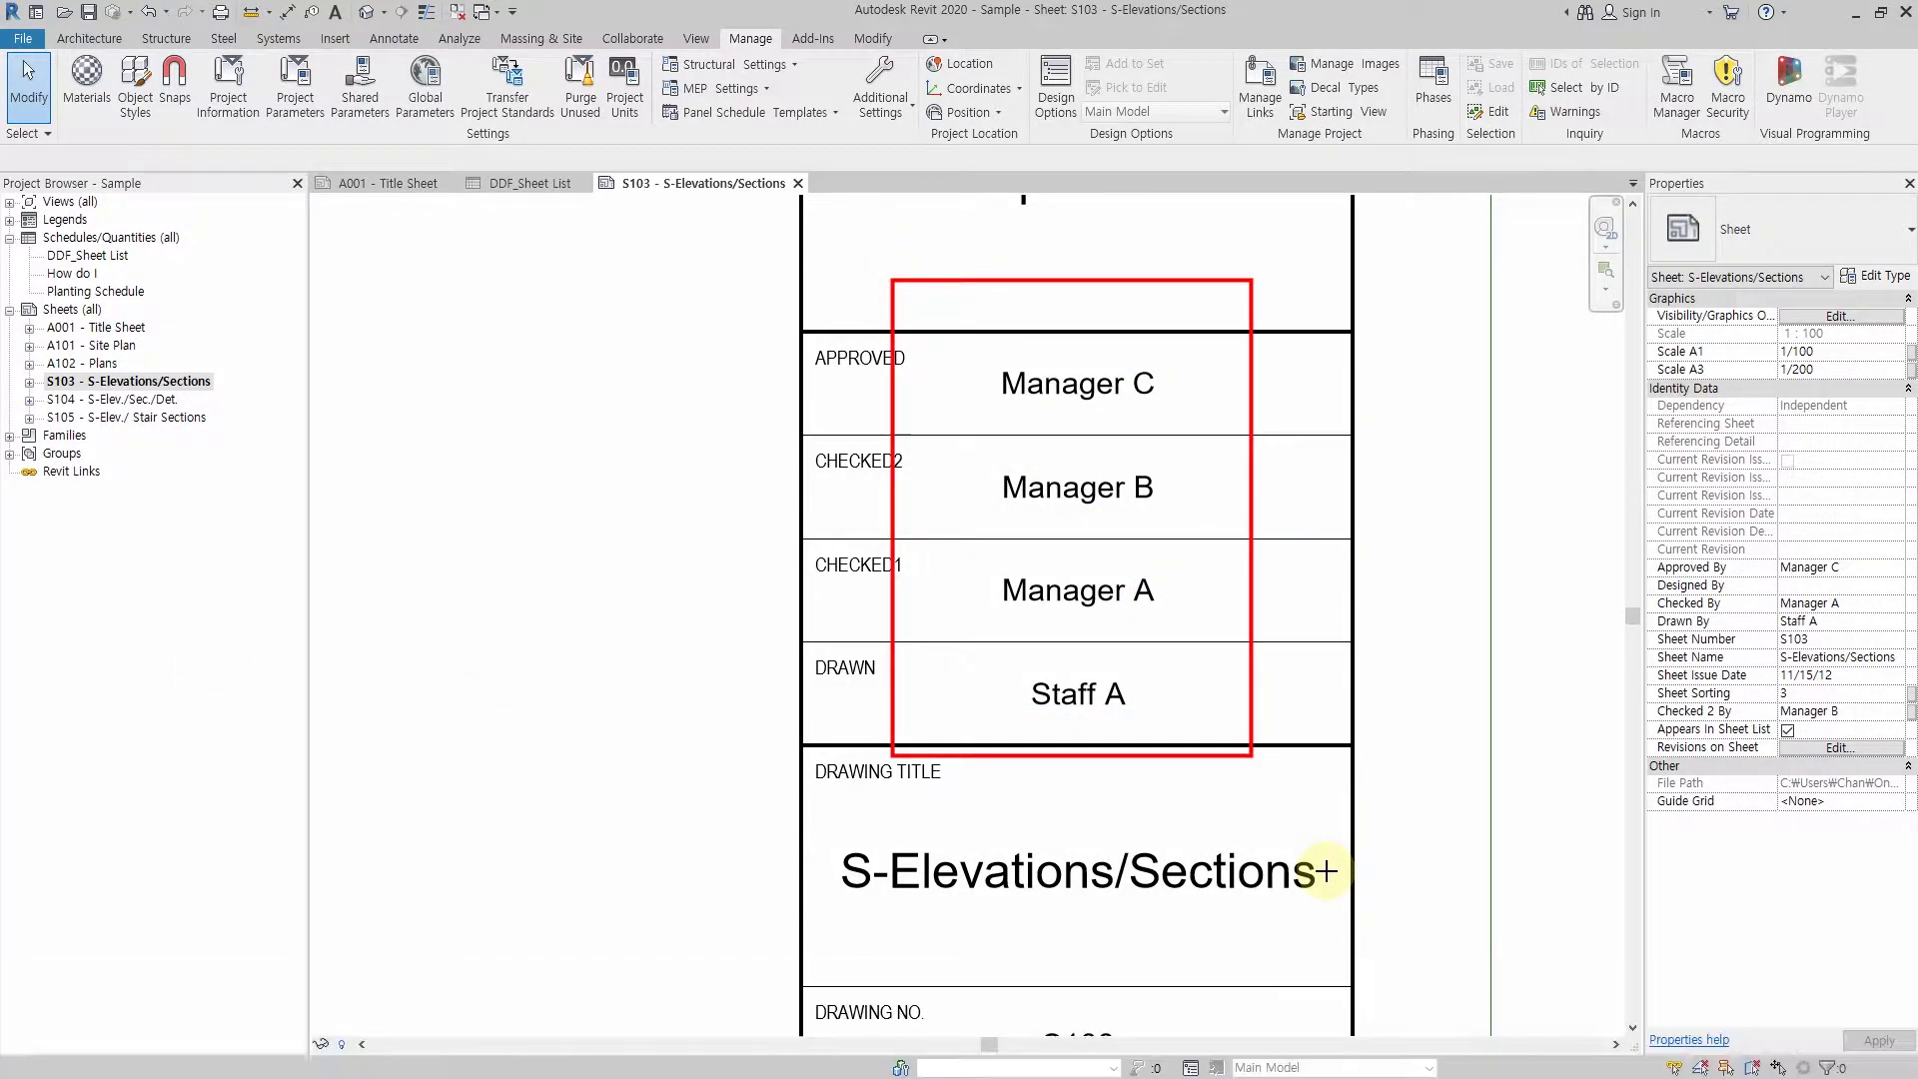
click(545, 186)
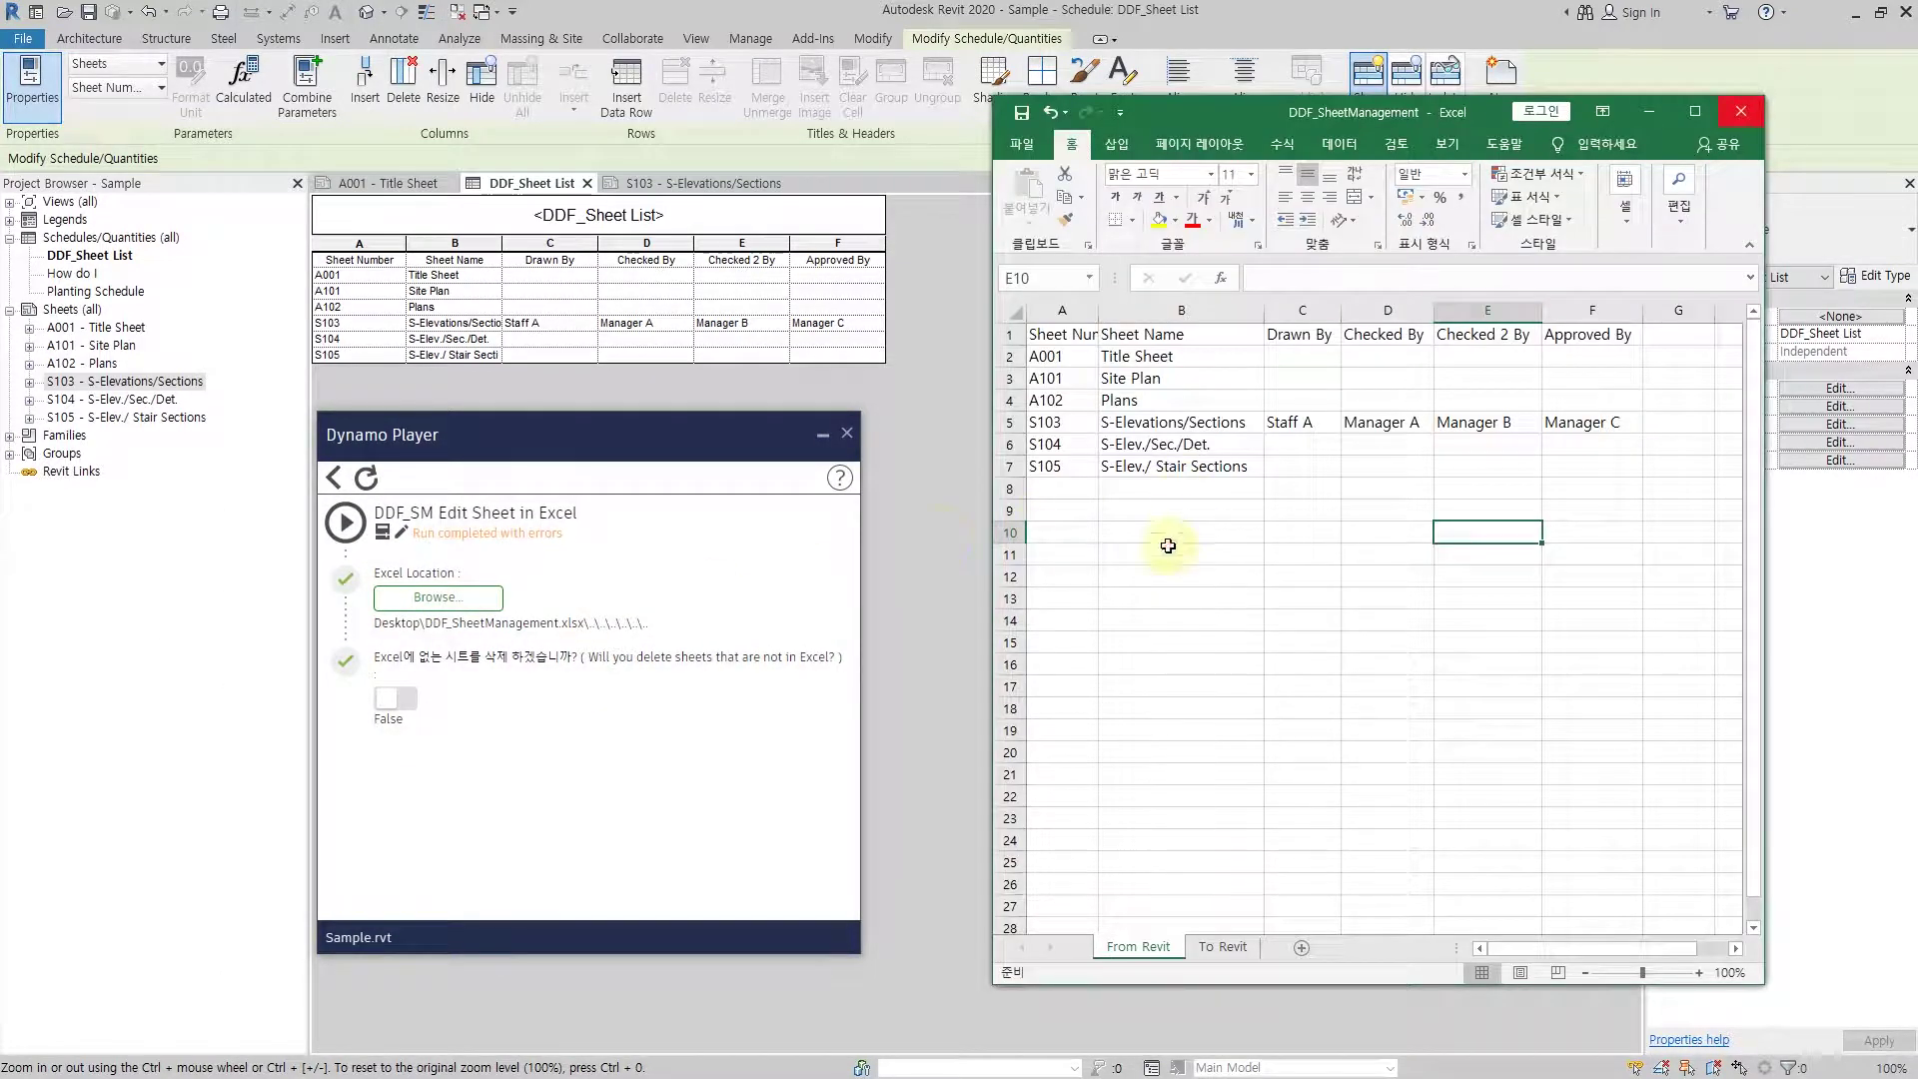
- Clear the S103 row in the From Revit sheet and set delete-sheets to True
click(1176, 557)
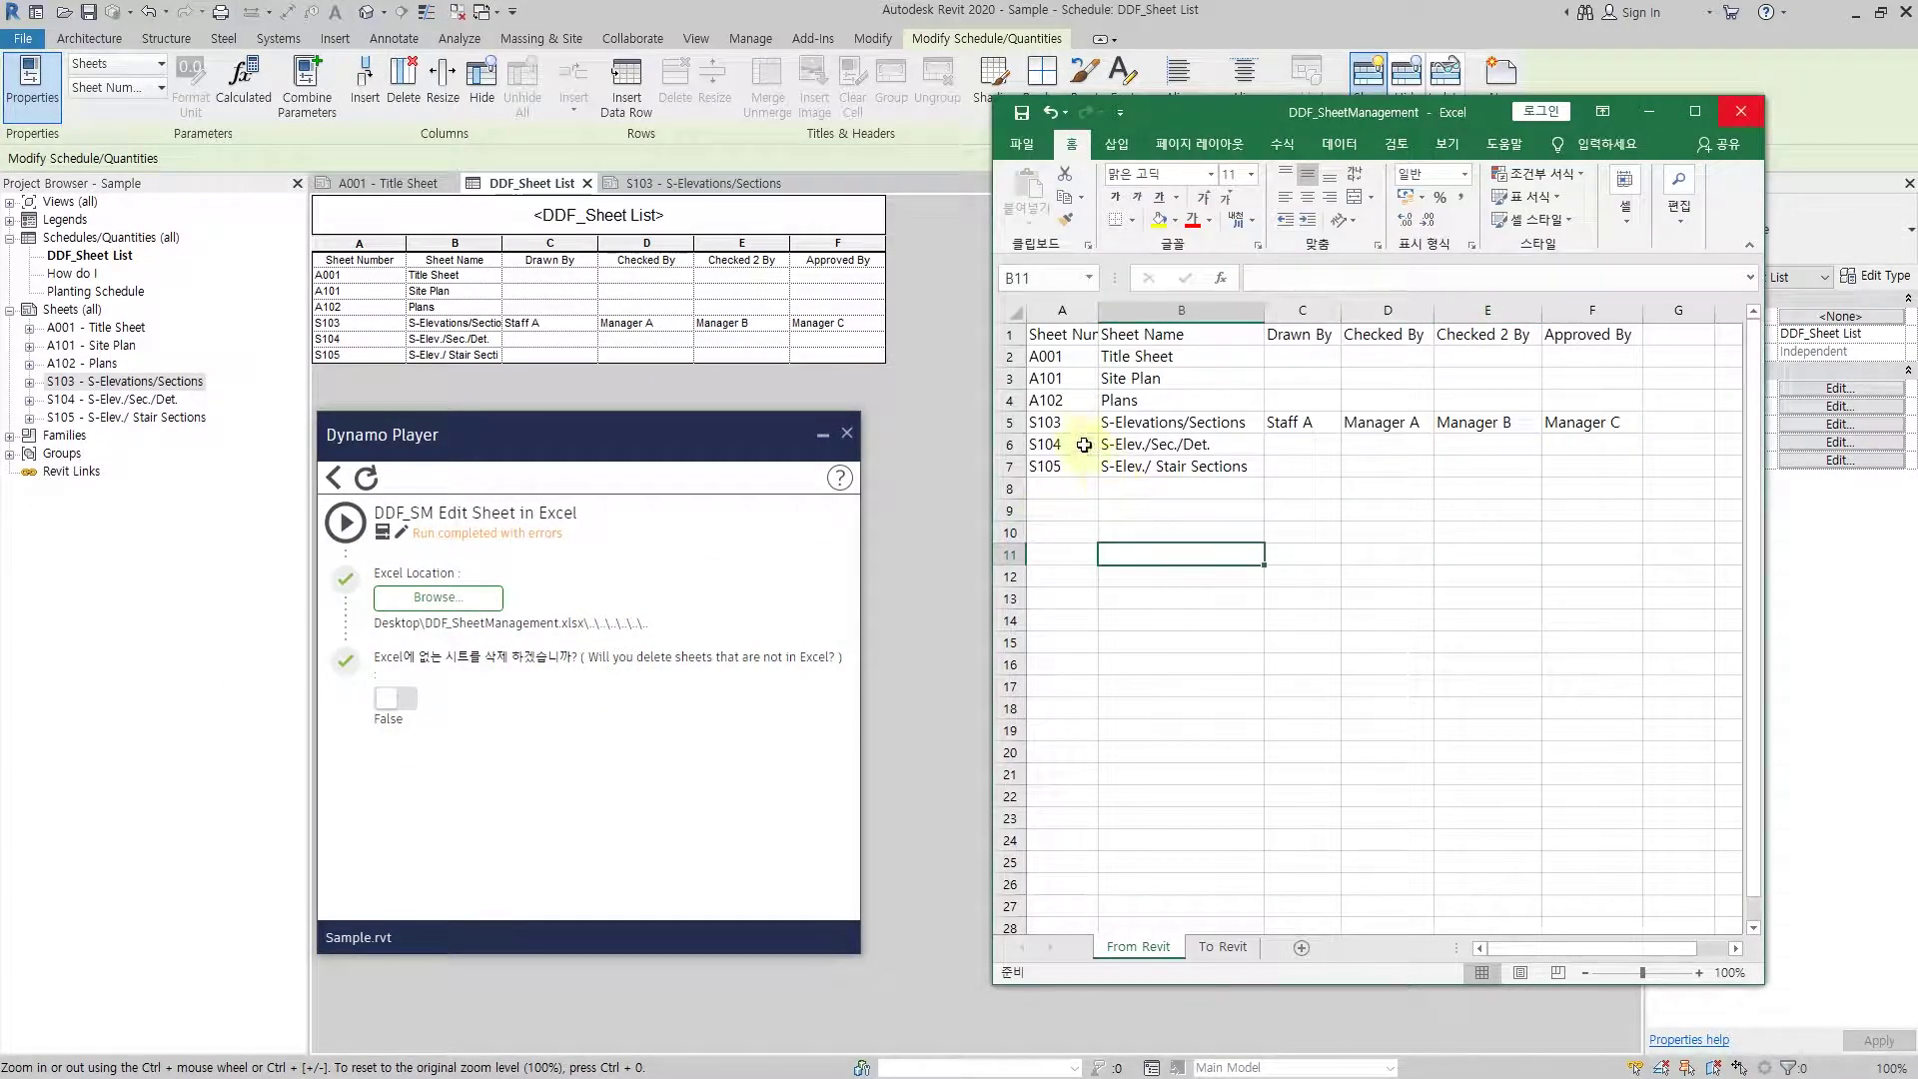
click(1009, 422)
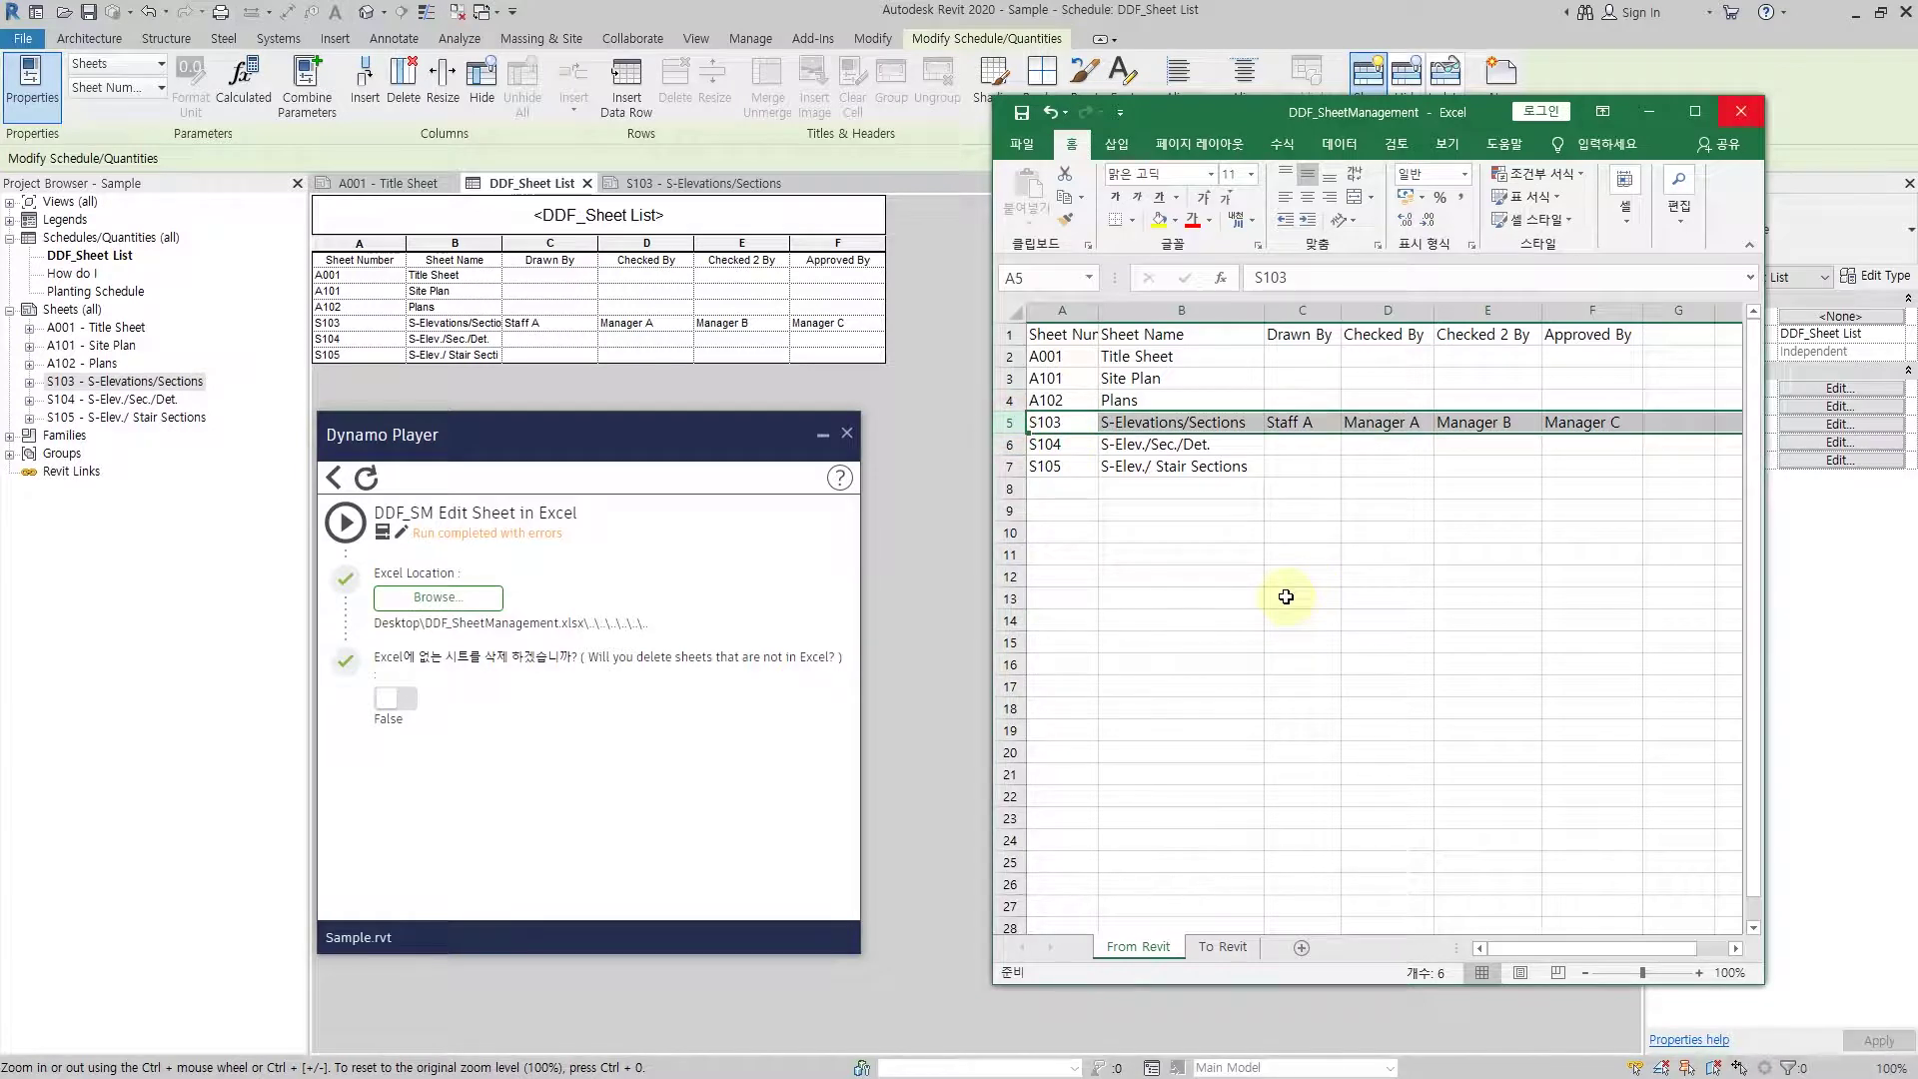
key(Delete)
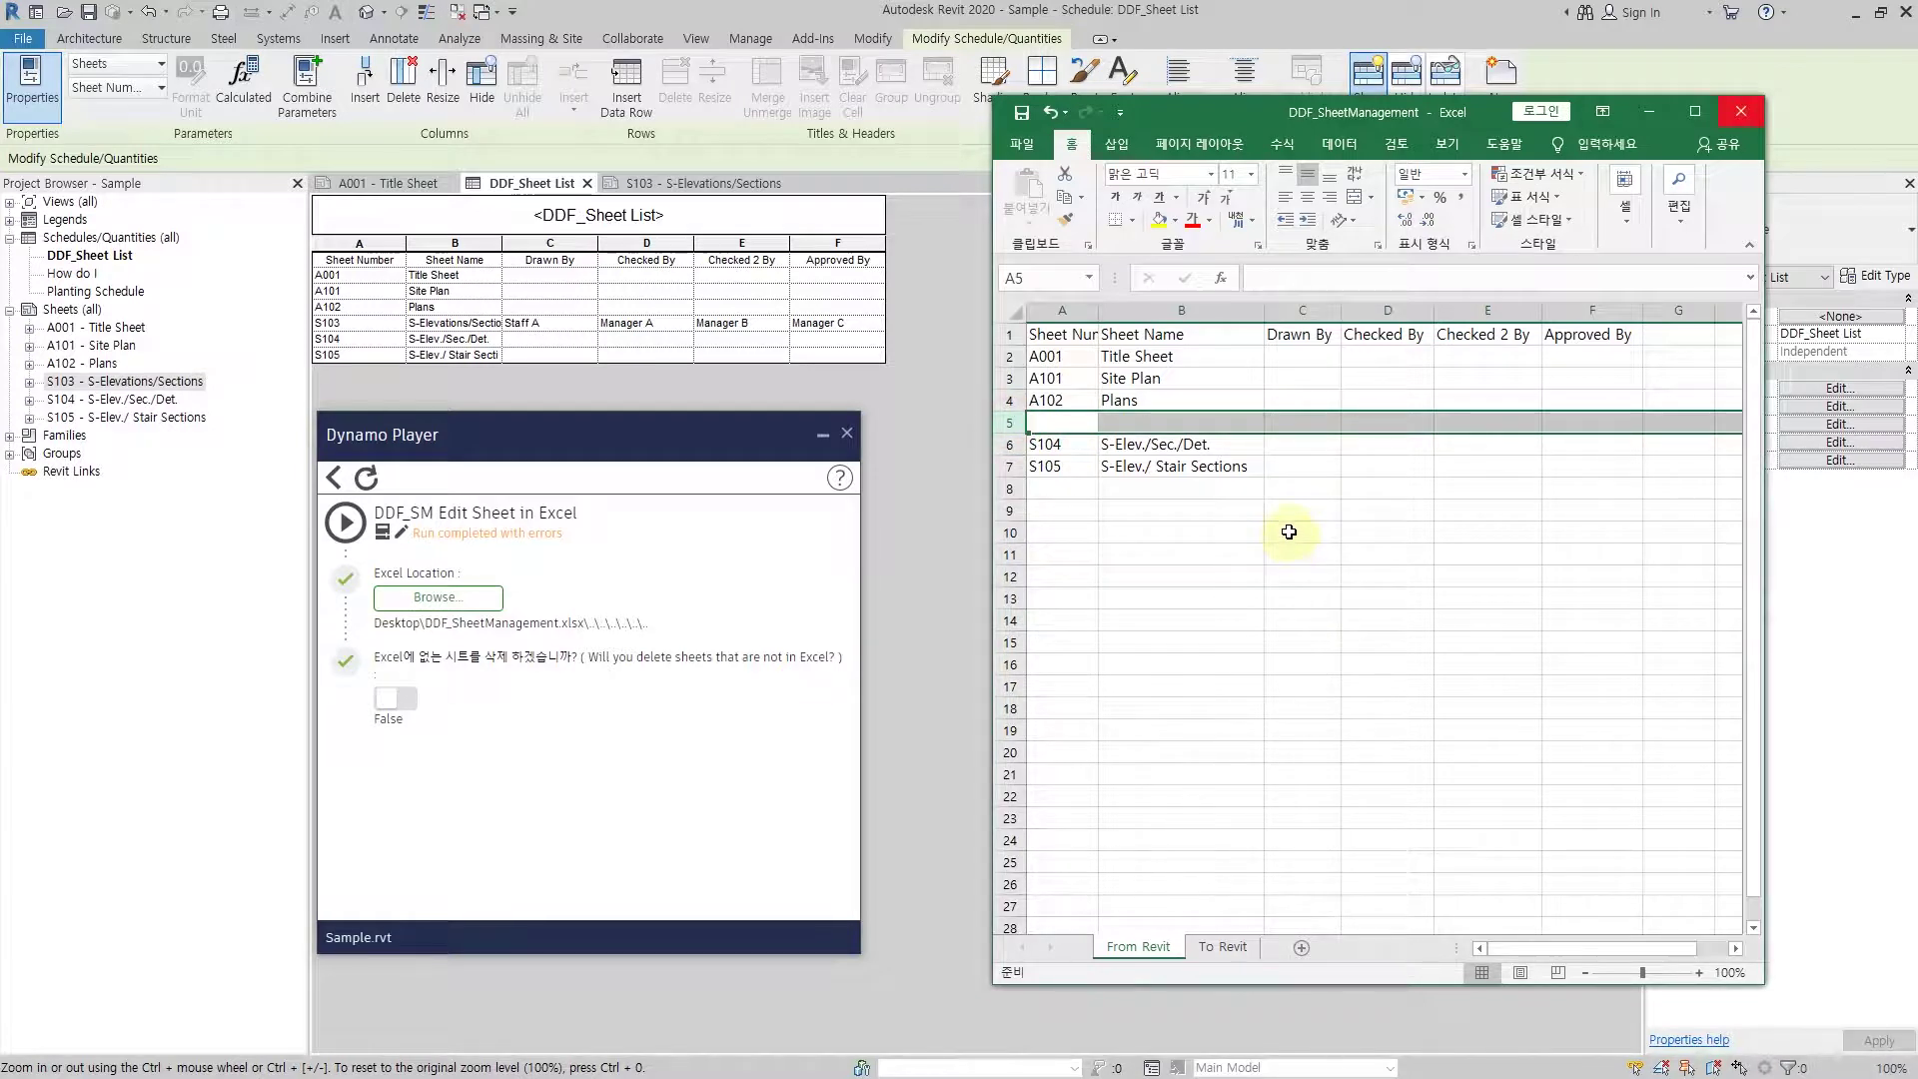
click(400, 701)
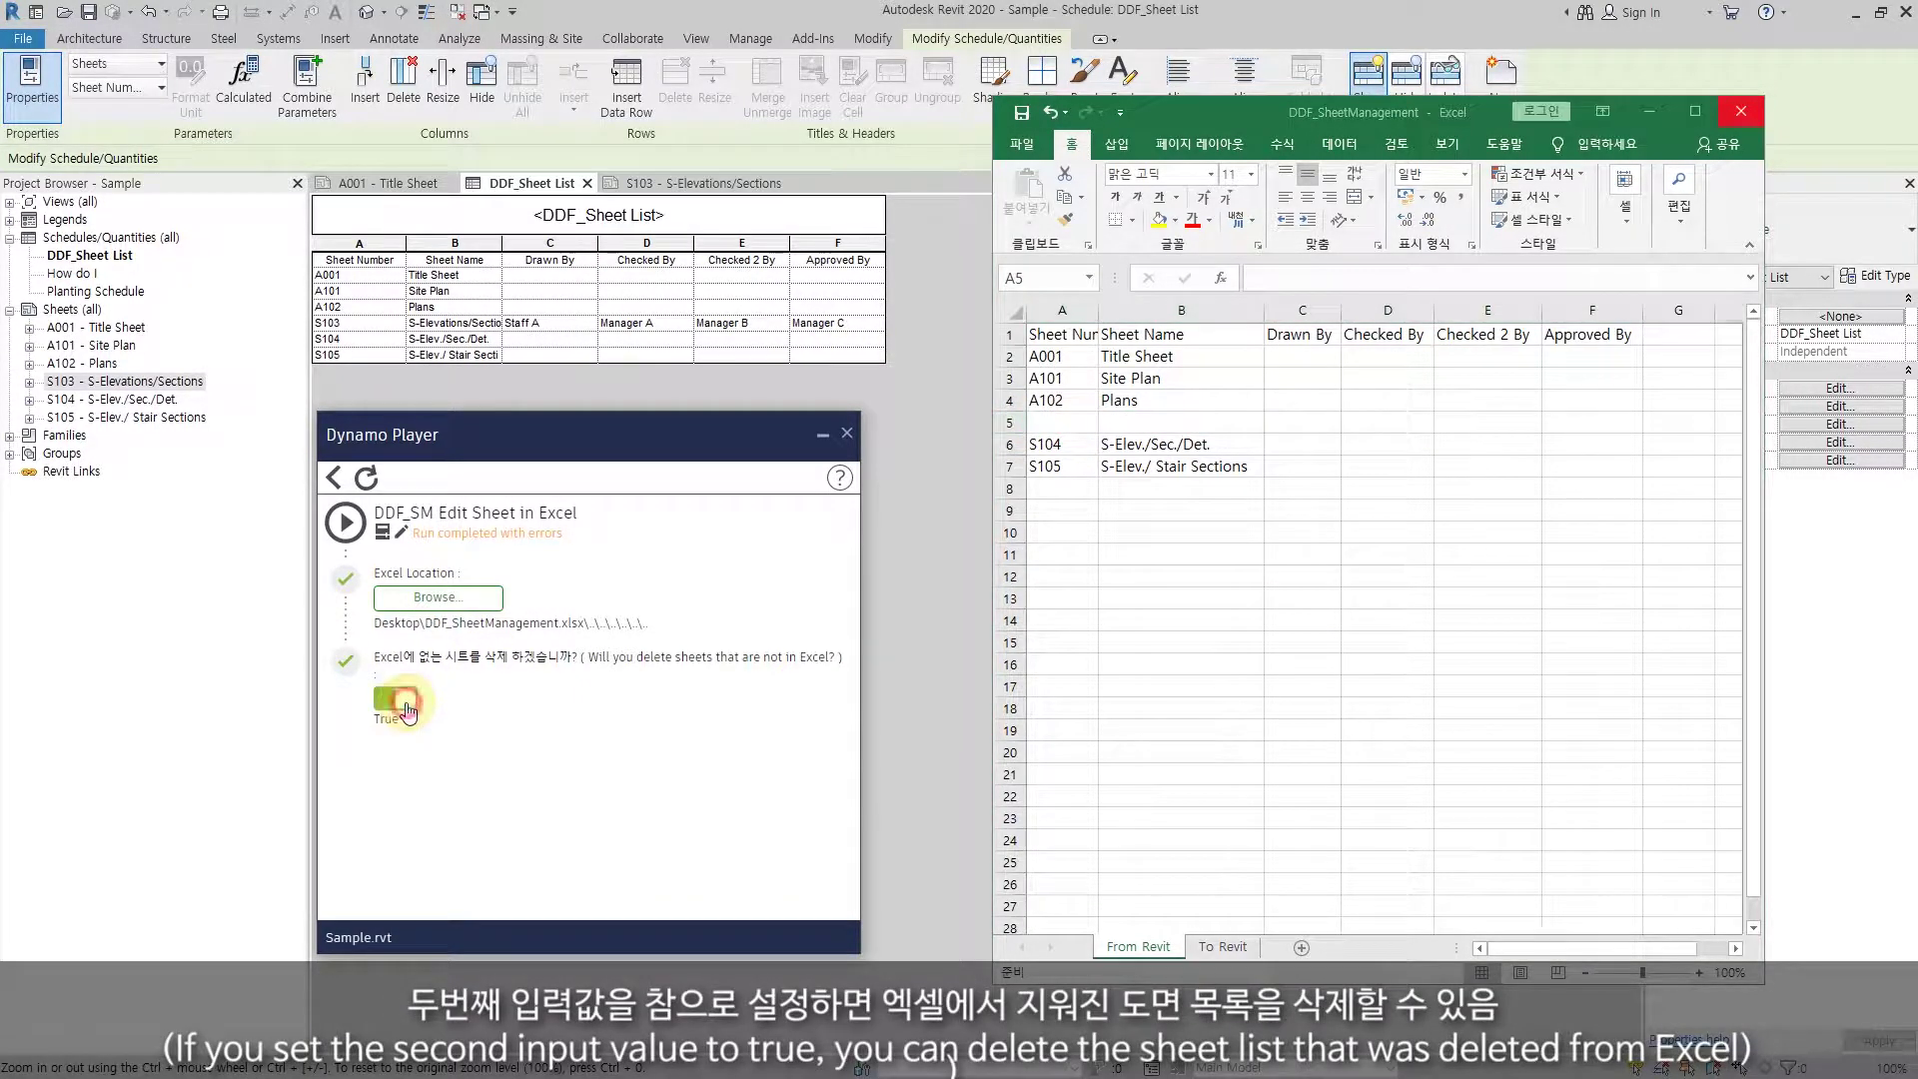
- Rerun the sync to delete S103, then compare the Sheet Number columns in Revit and Excel
click(1022, 122)
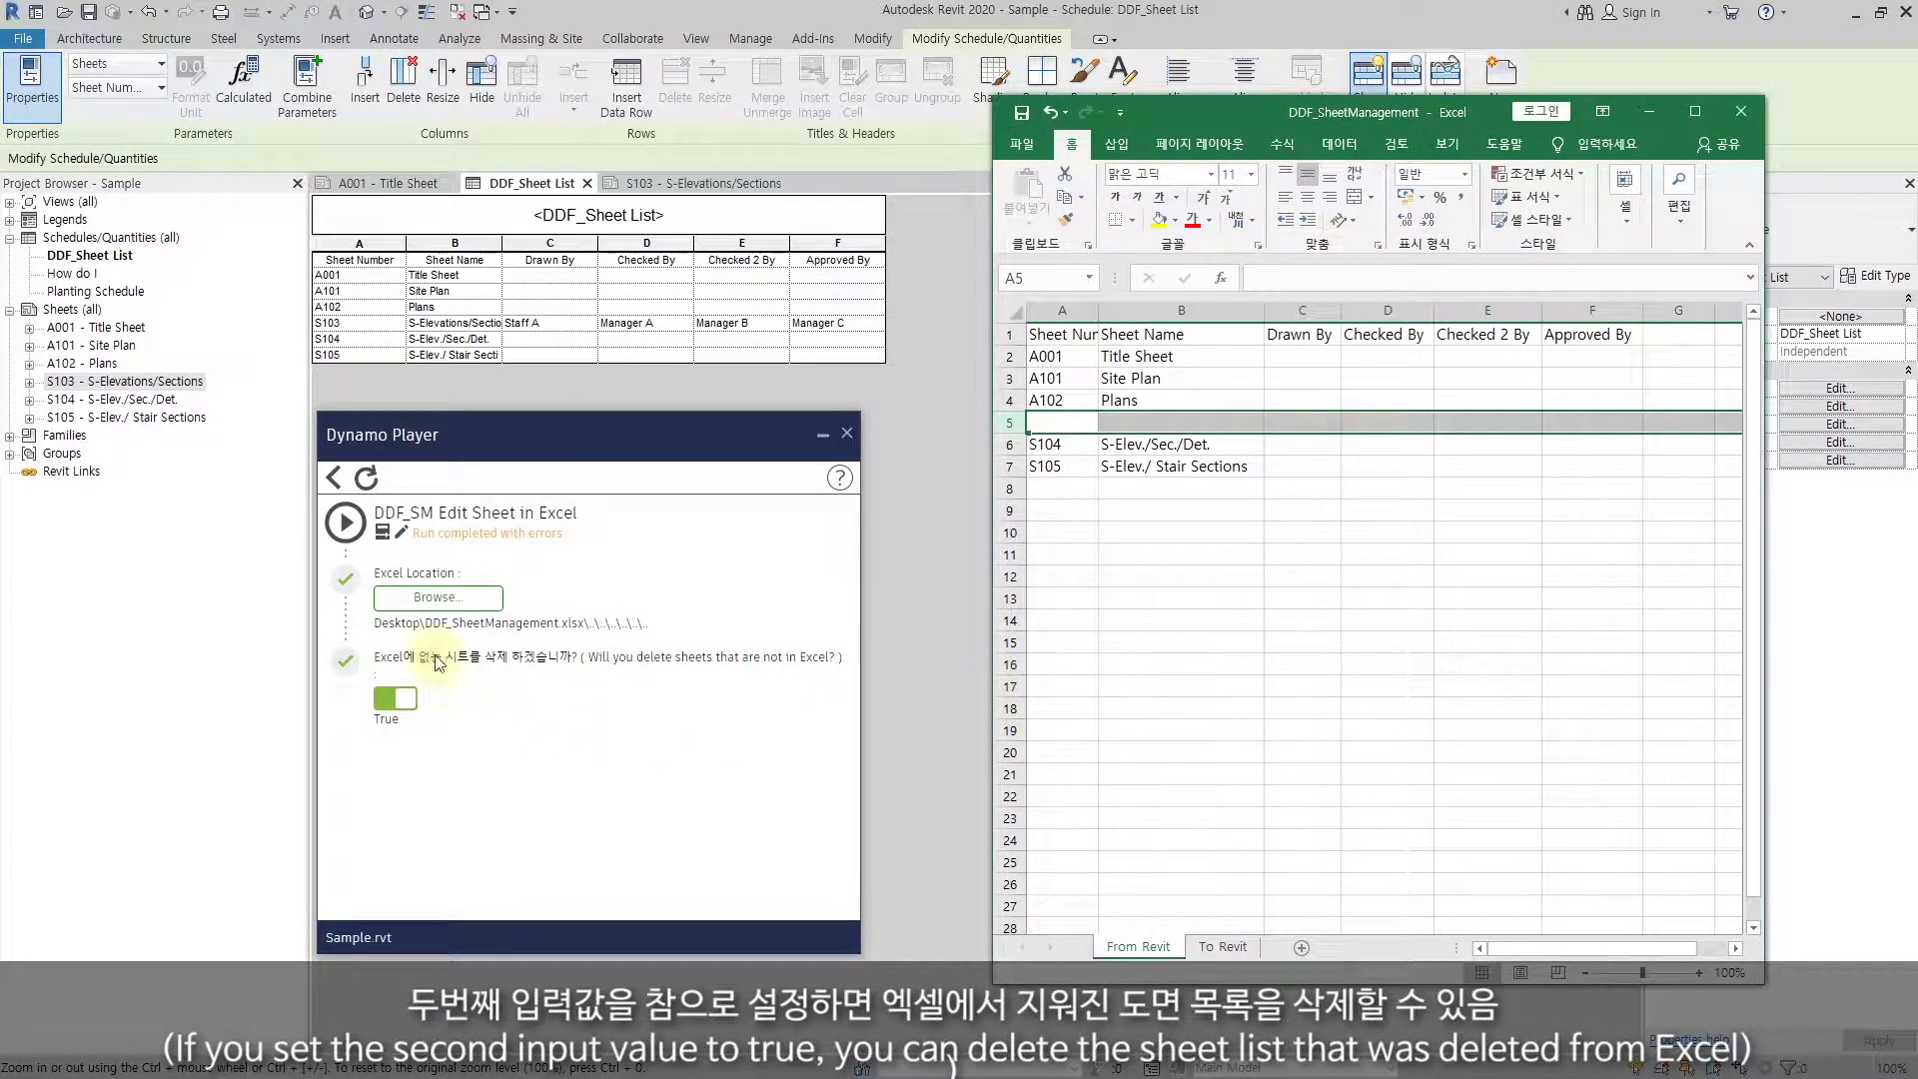
click(345, 521)
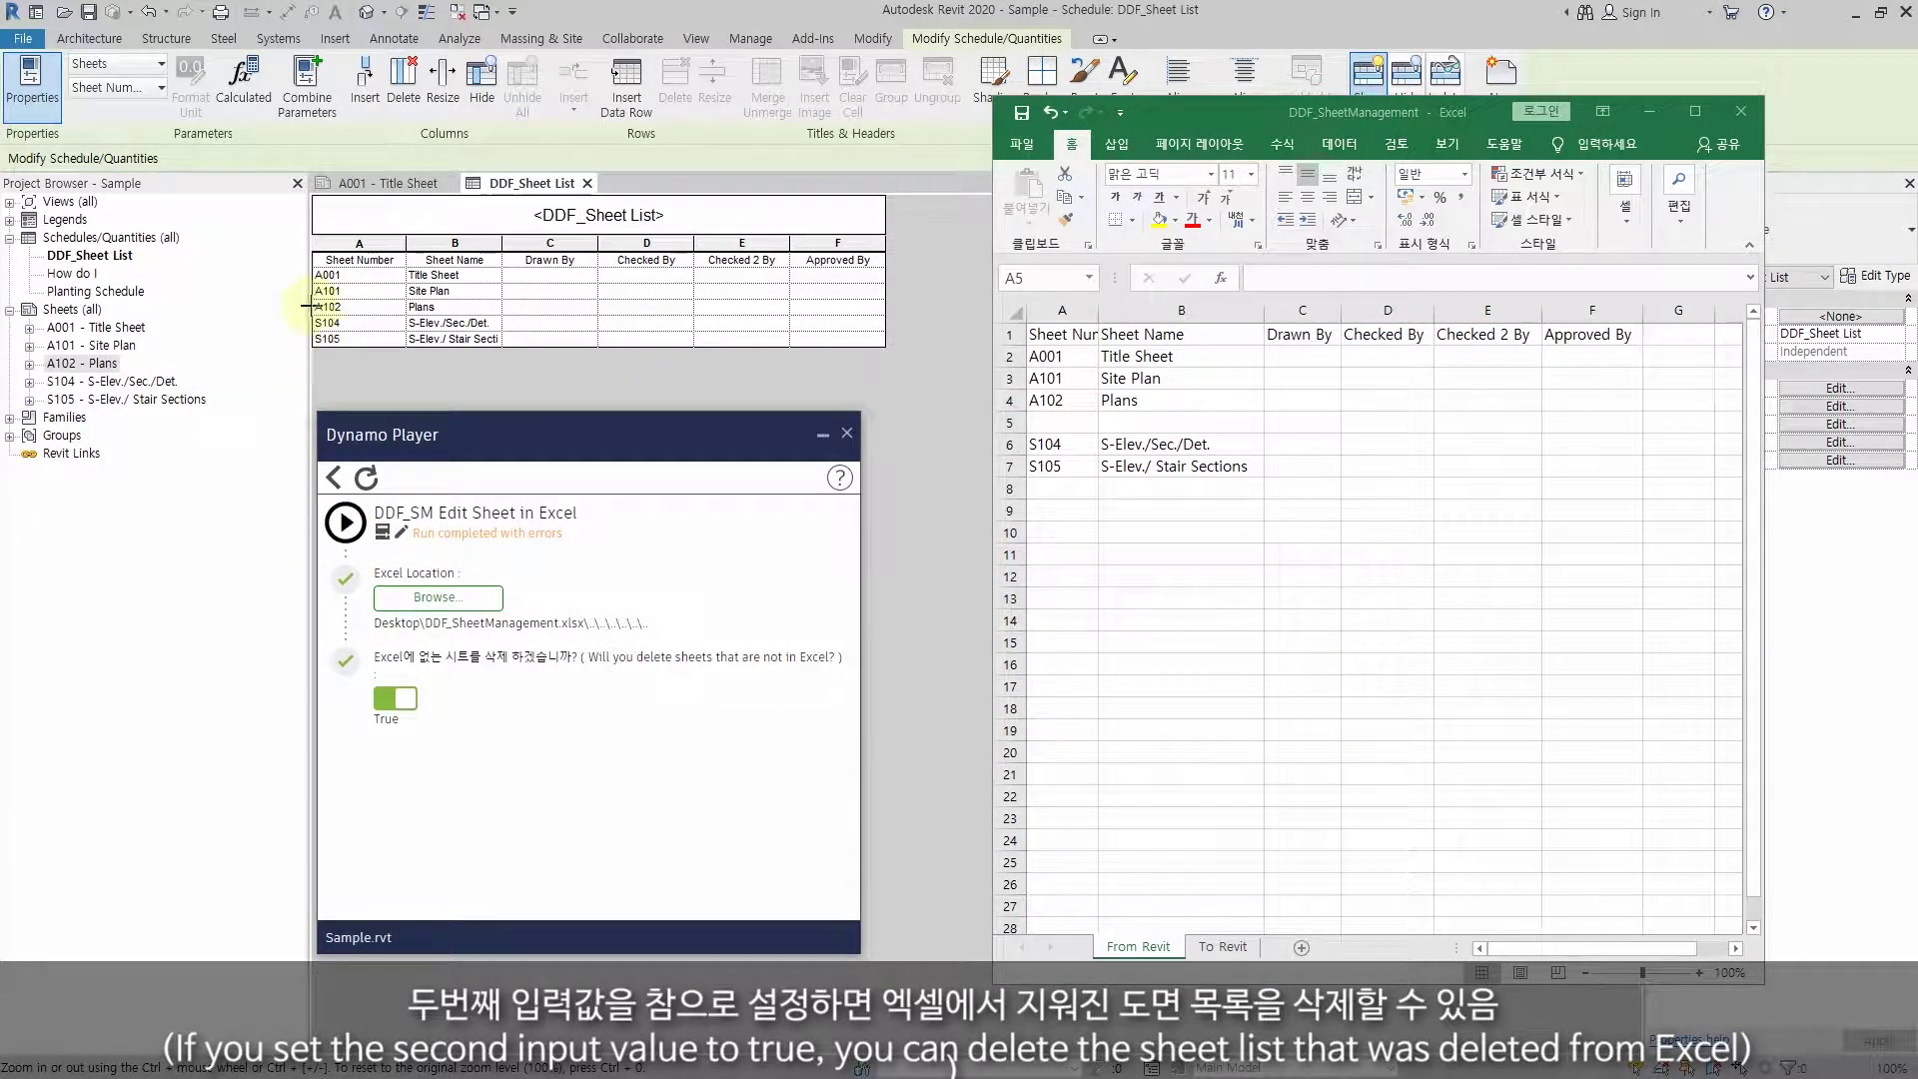
drag(295, 250, 411, 362)
drag(1007, 338, 1119, 495)
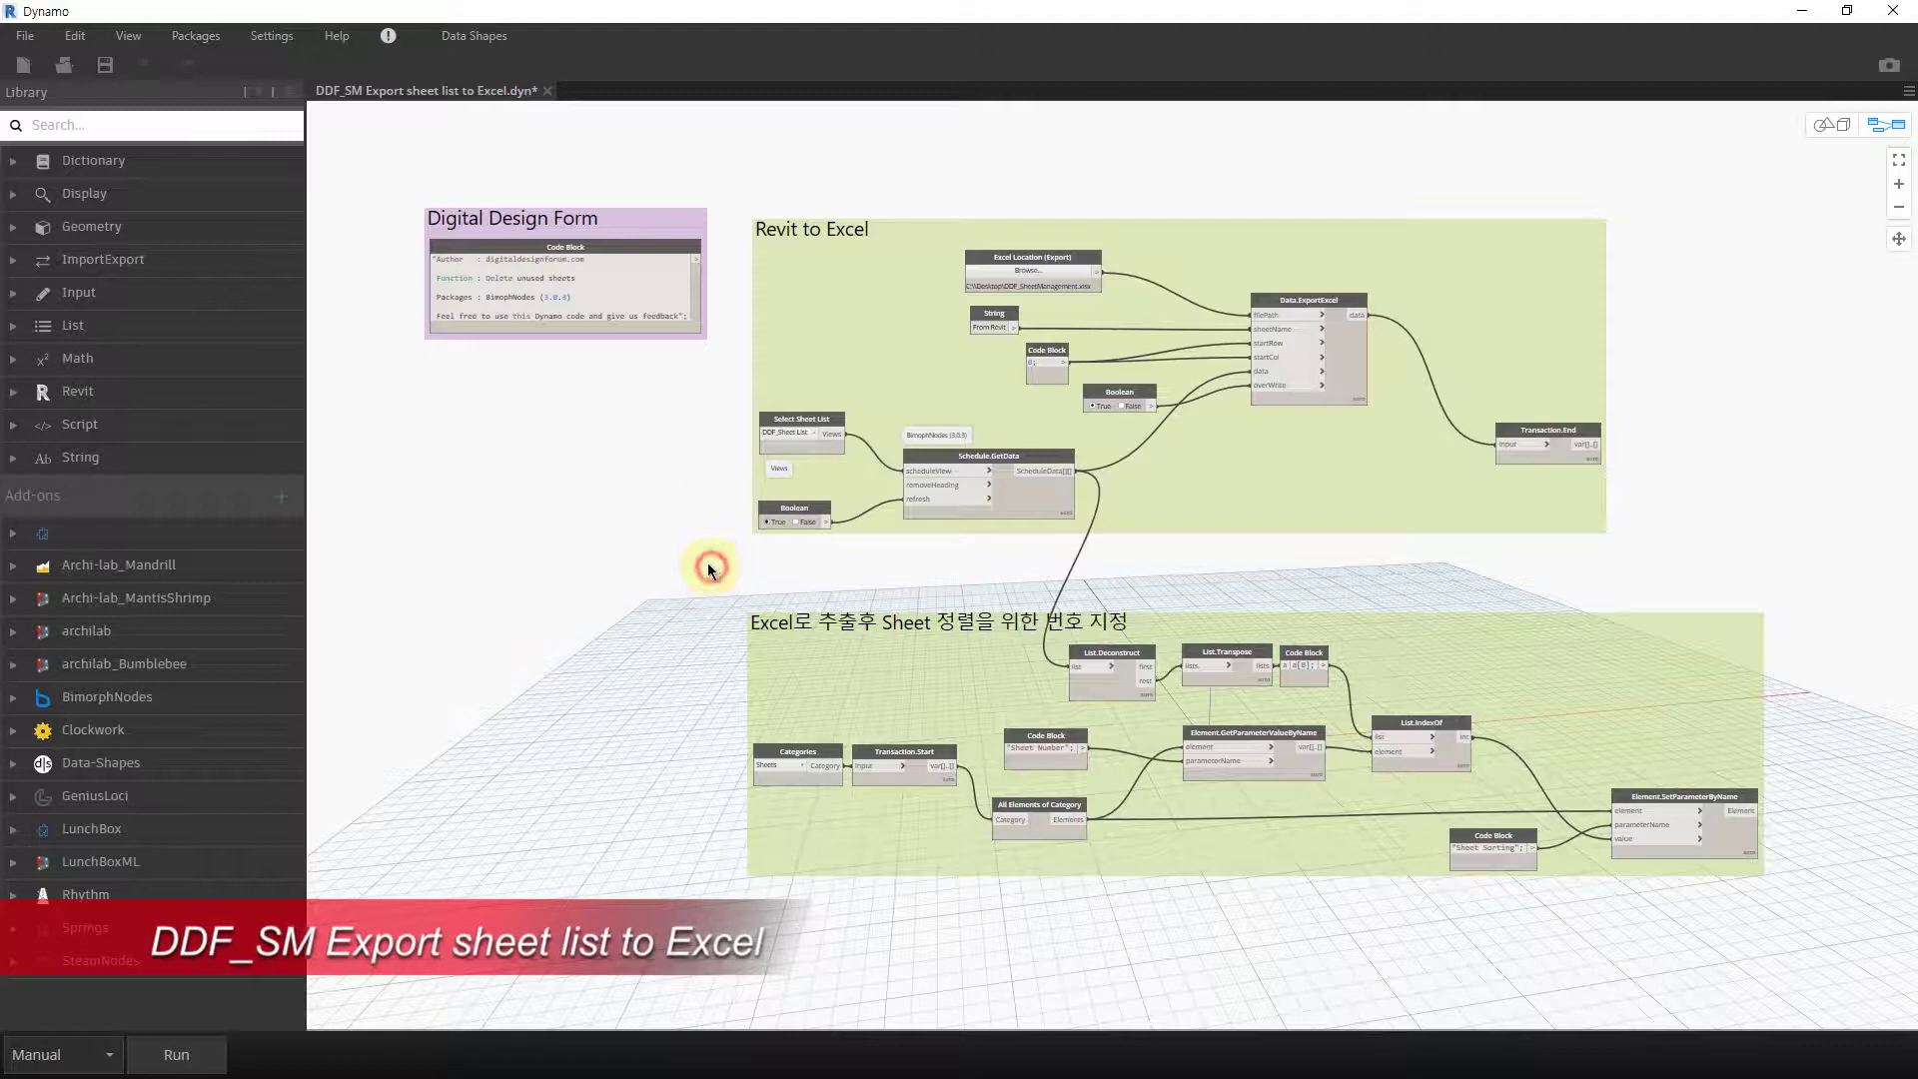
- Zoom and pan the Export sheet list graph to inspect its SetParameterByName numbering group and both groups
scroll(1063, 296, up, 1)
scroll(1454, 411, up, 1)
scroll(1485, 431, up, 1)
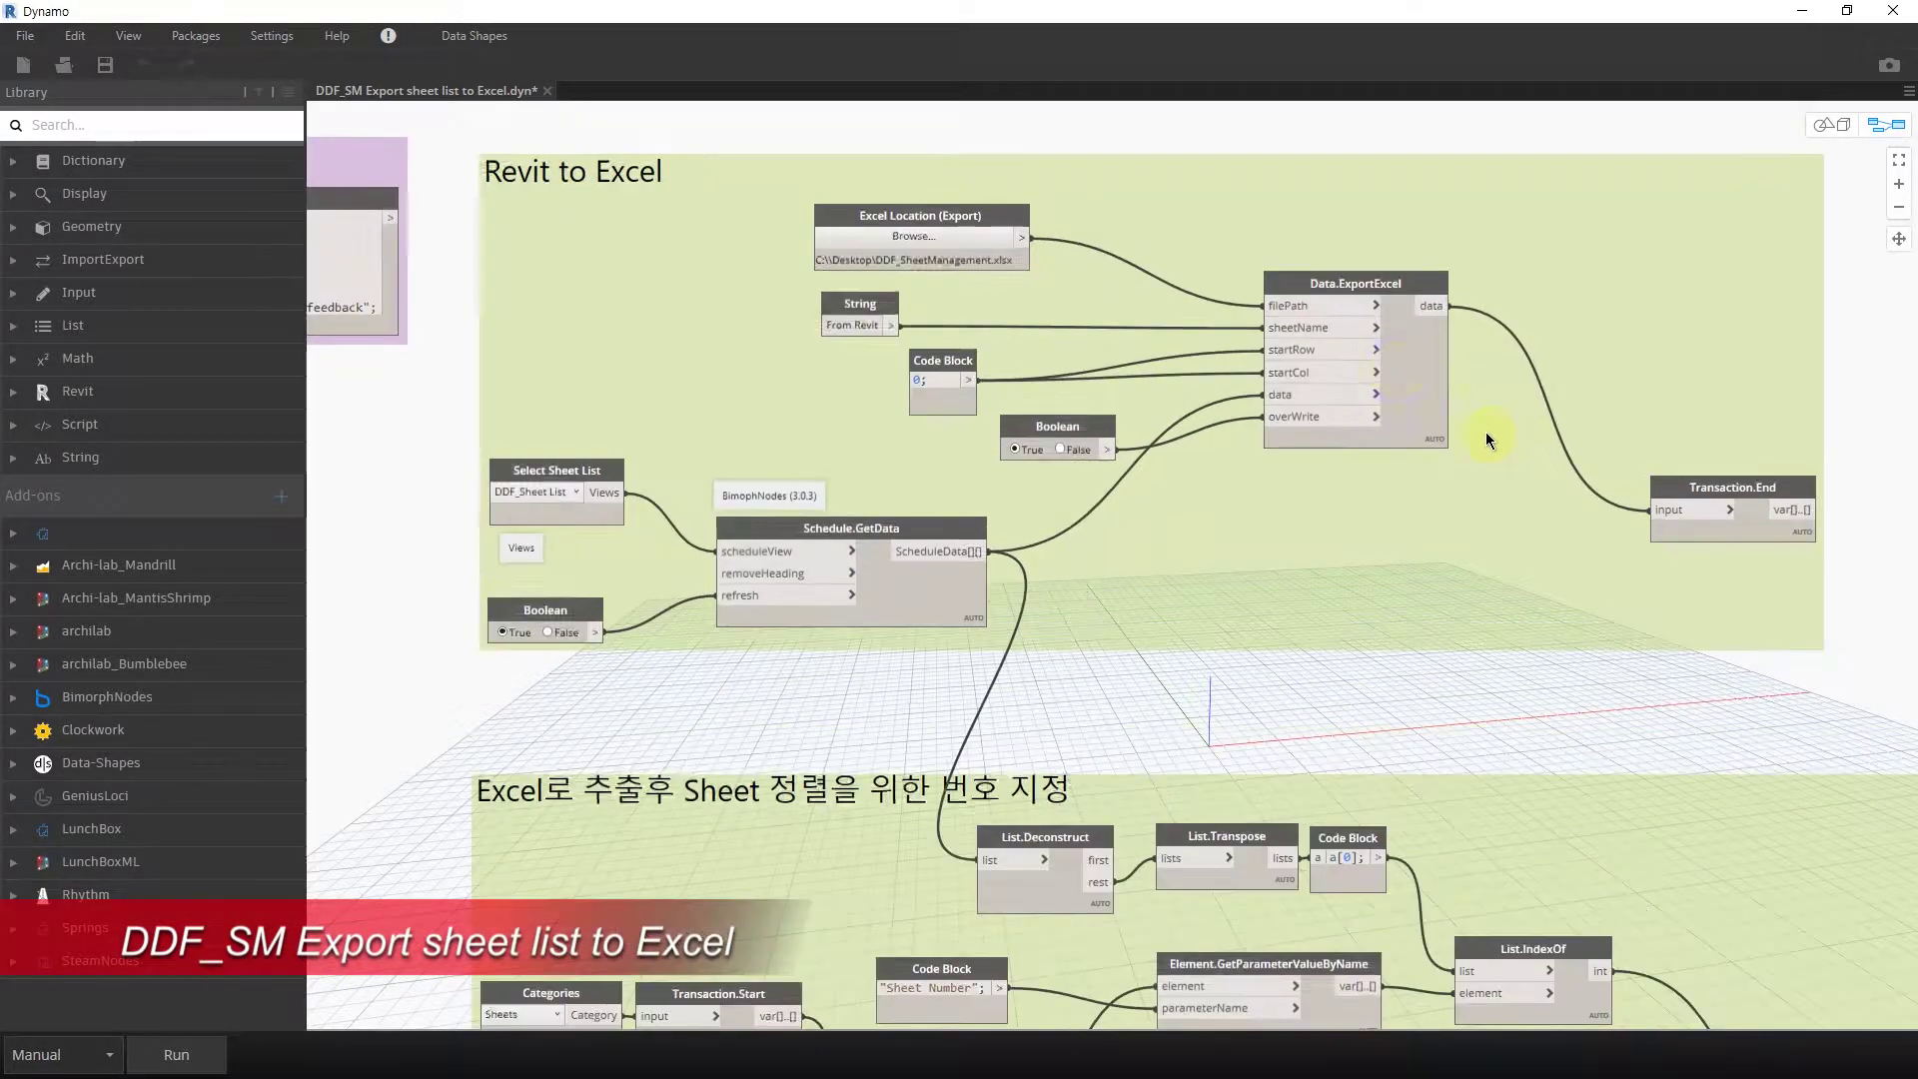
scroll(1337, 350, up, 1)
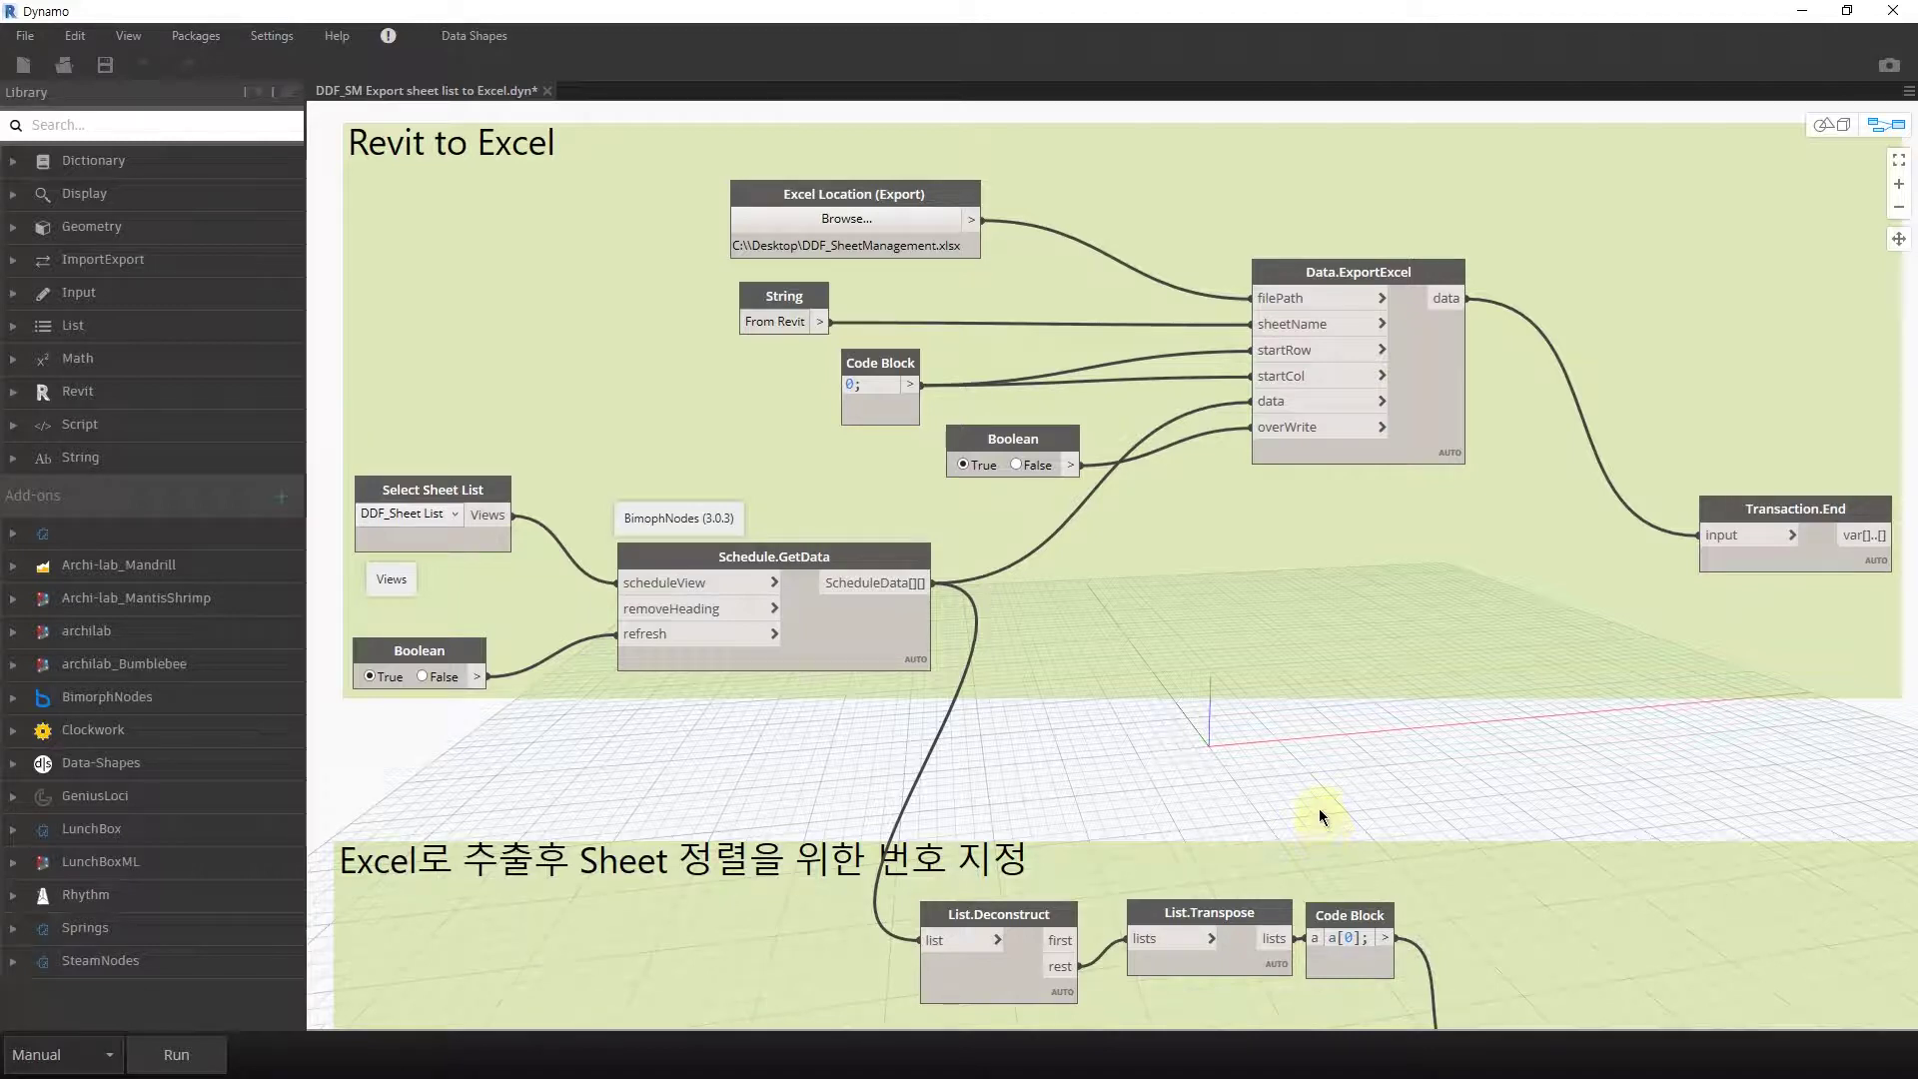
middle_drag(1319, 807, 1261, 417)
scroll(1299, 640, down, 2)
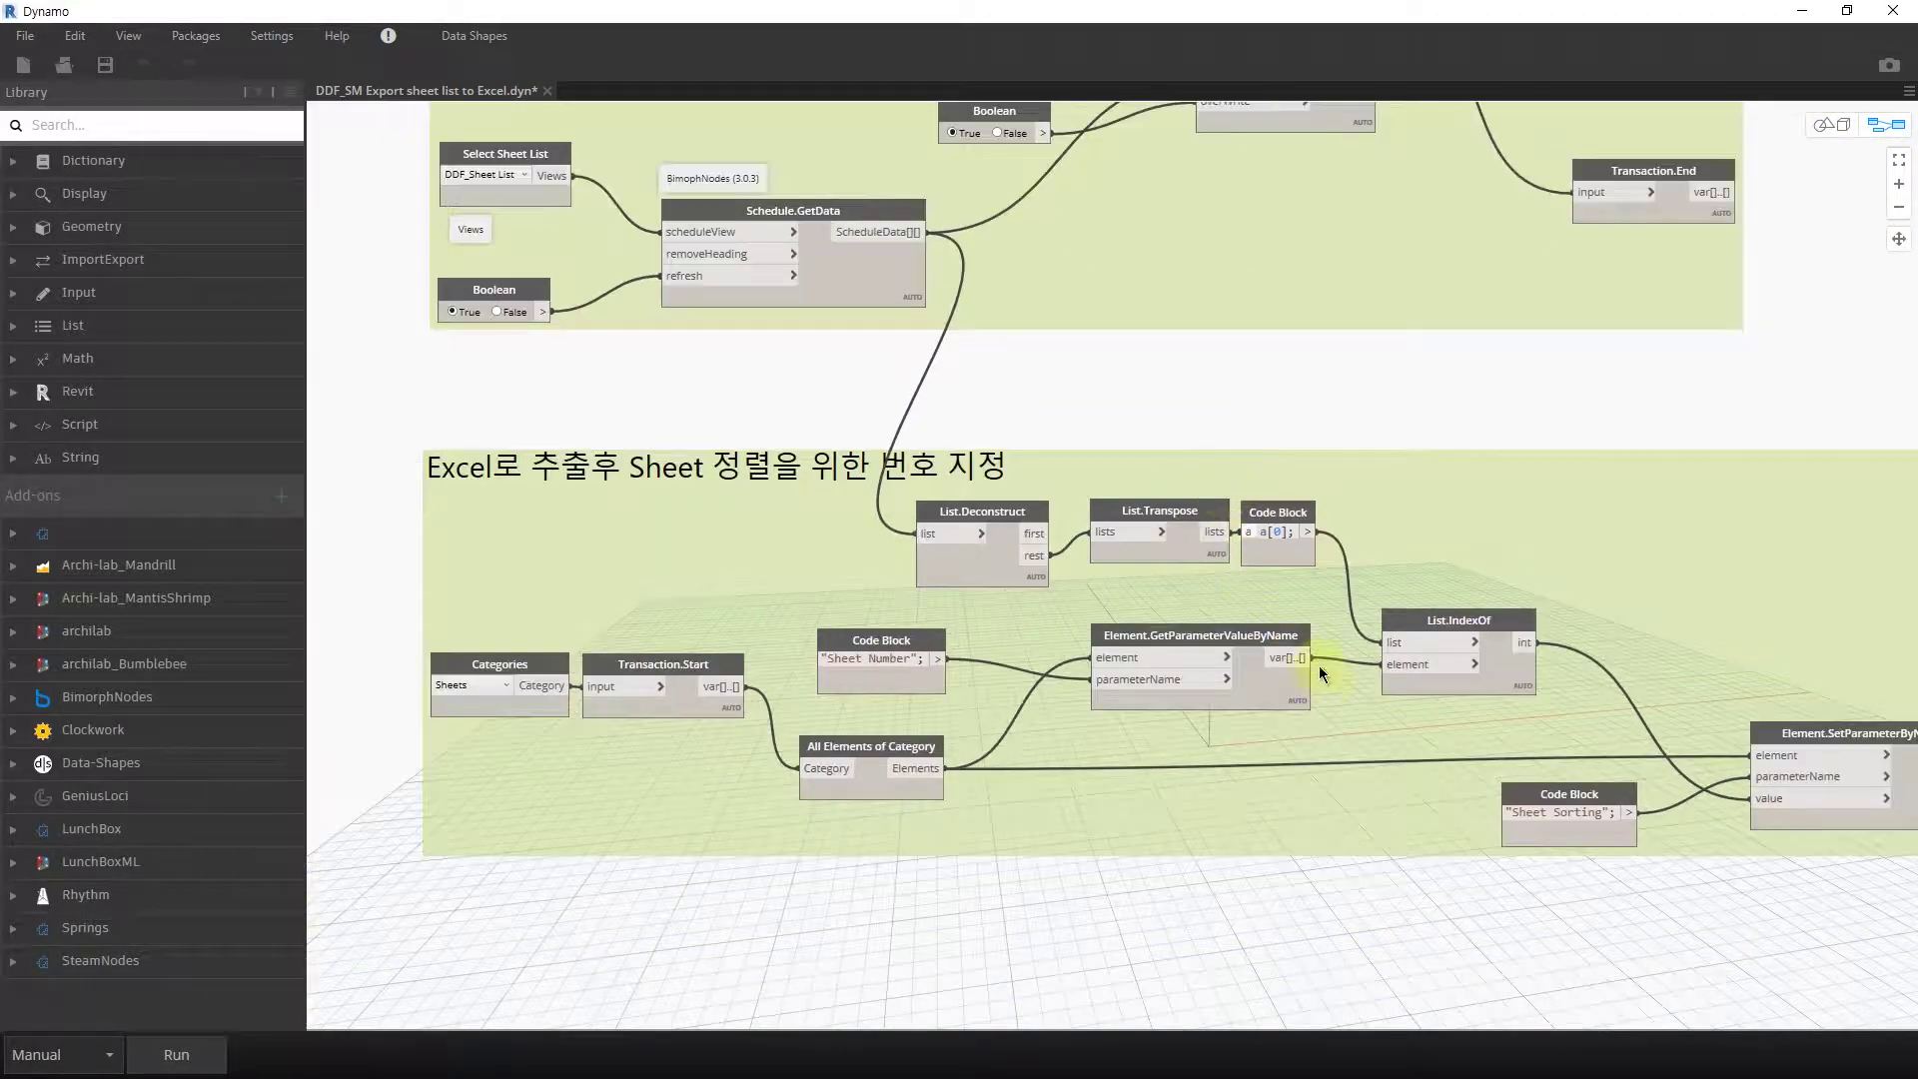
middle_drag(1299, 639, 1220, 627)
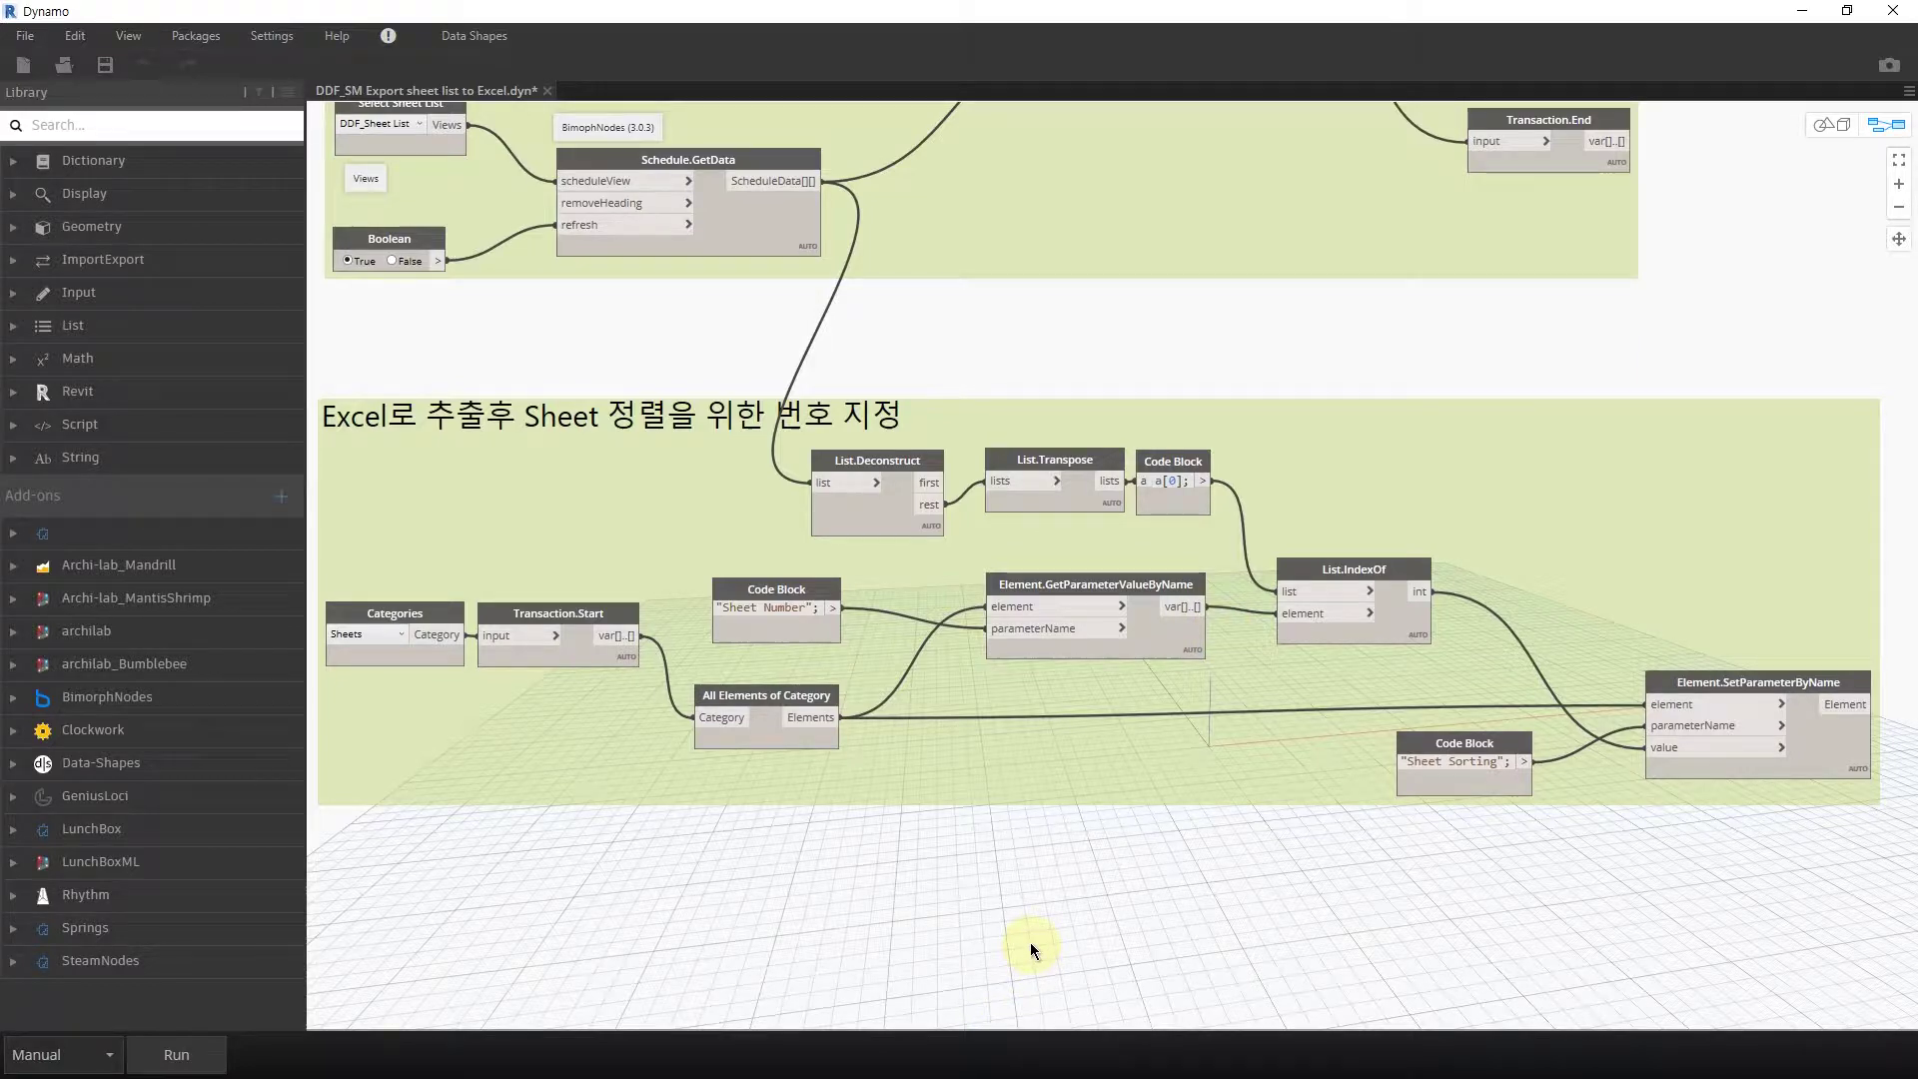
scroll(1029, 943, down, 2)
middle_drag(1027, 490, 1178, 538)
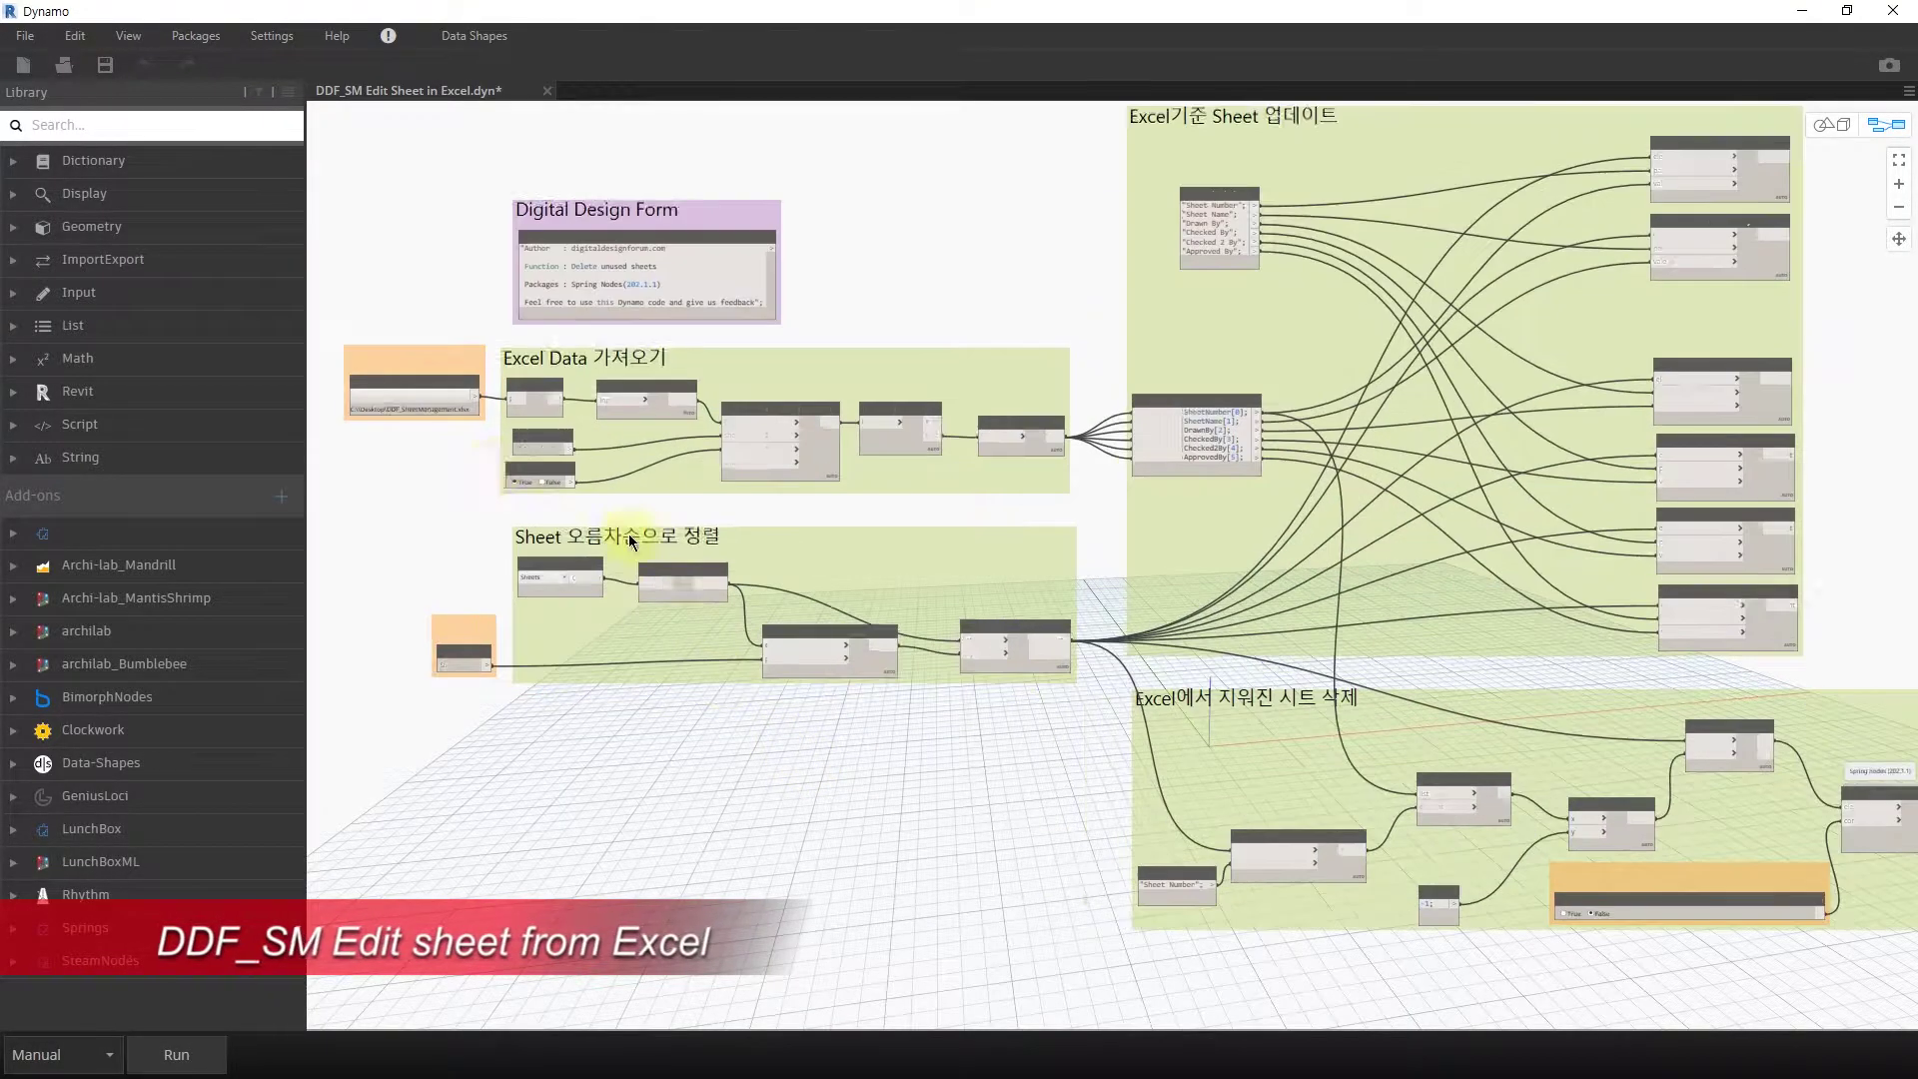
scroll(399, 450, up, 4)
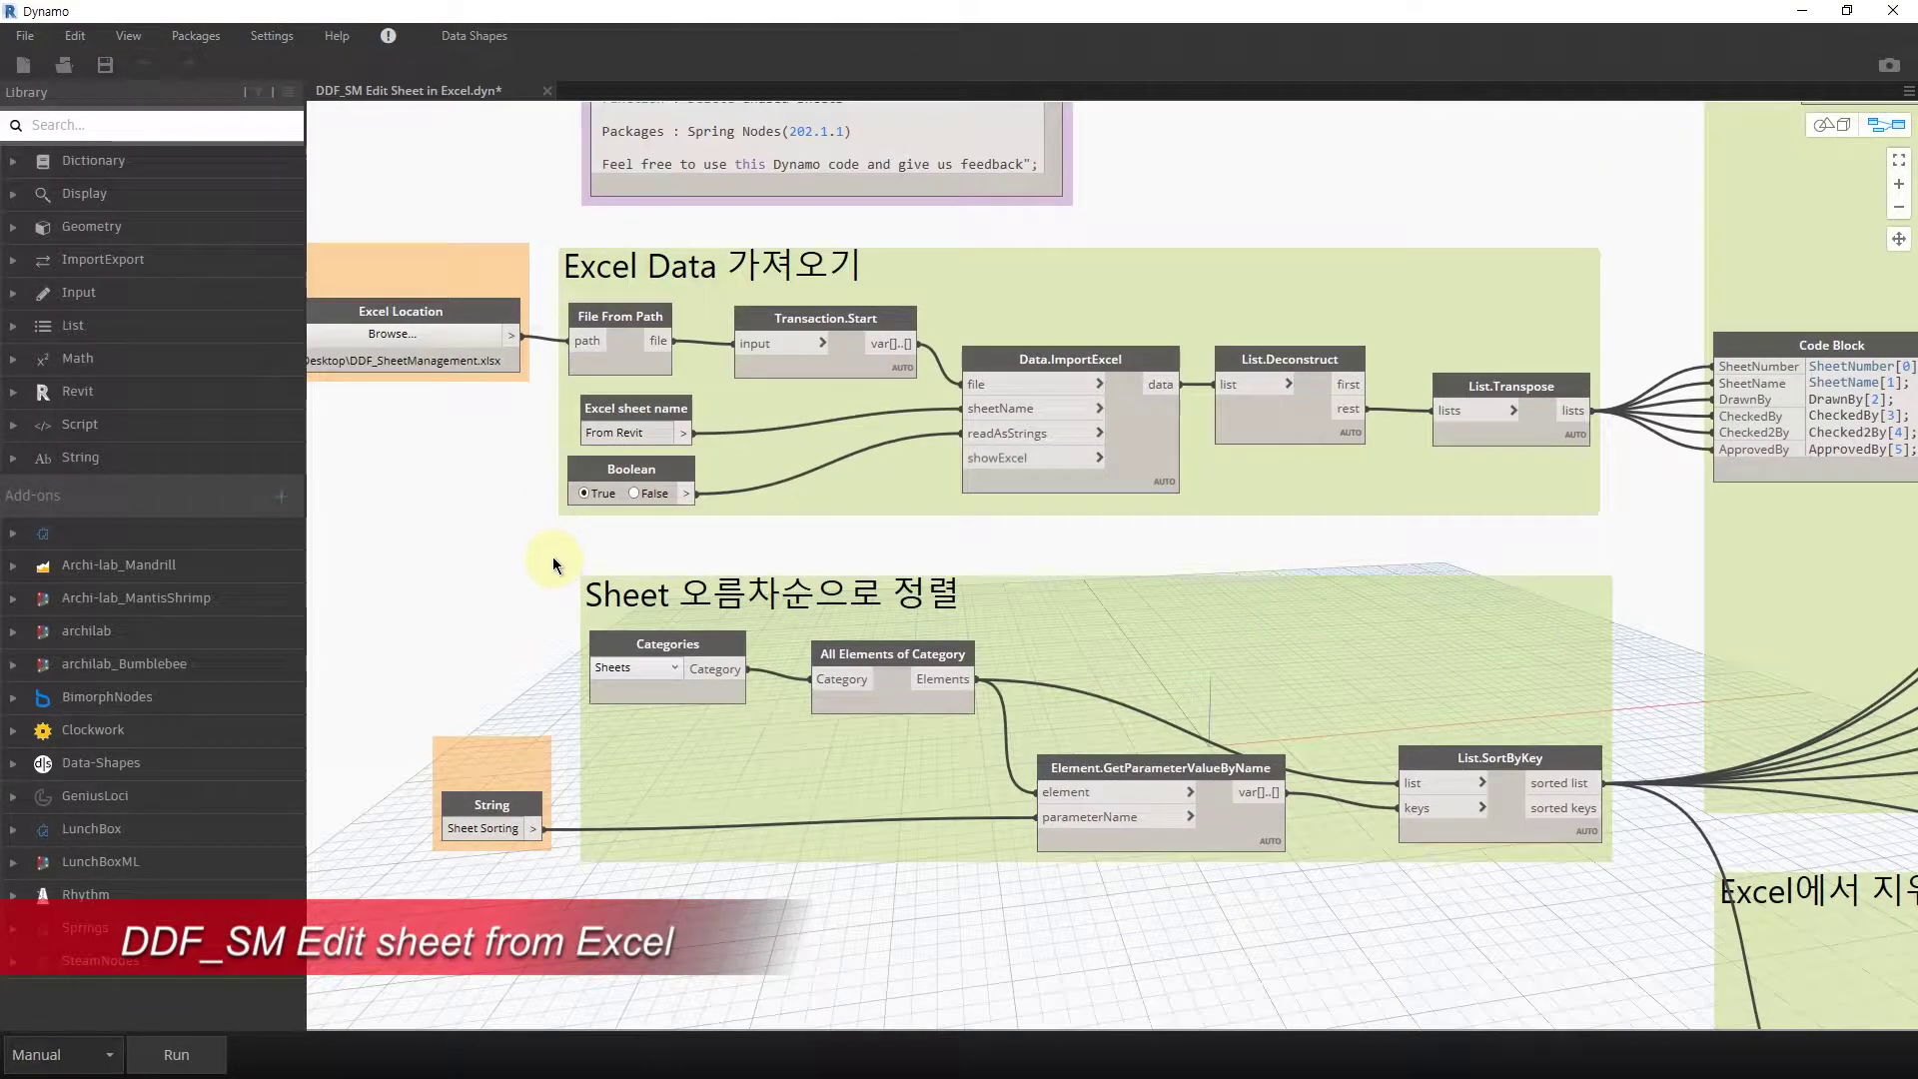
scroll(639, 559, up, 2)
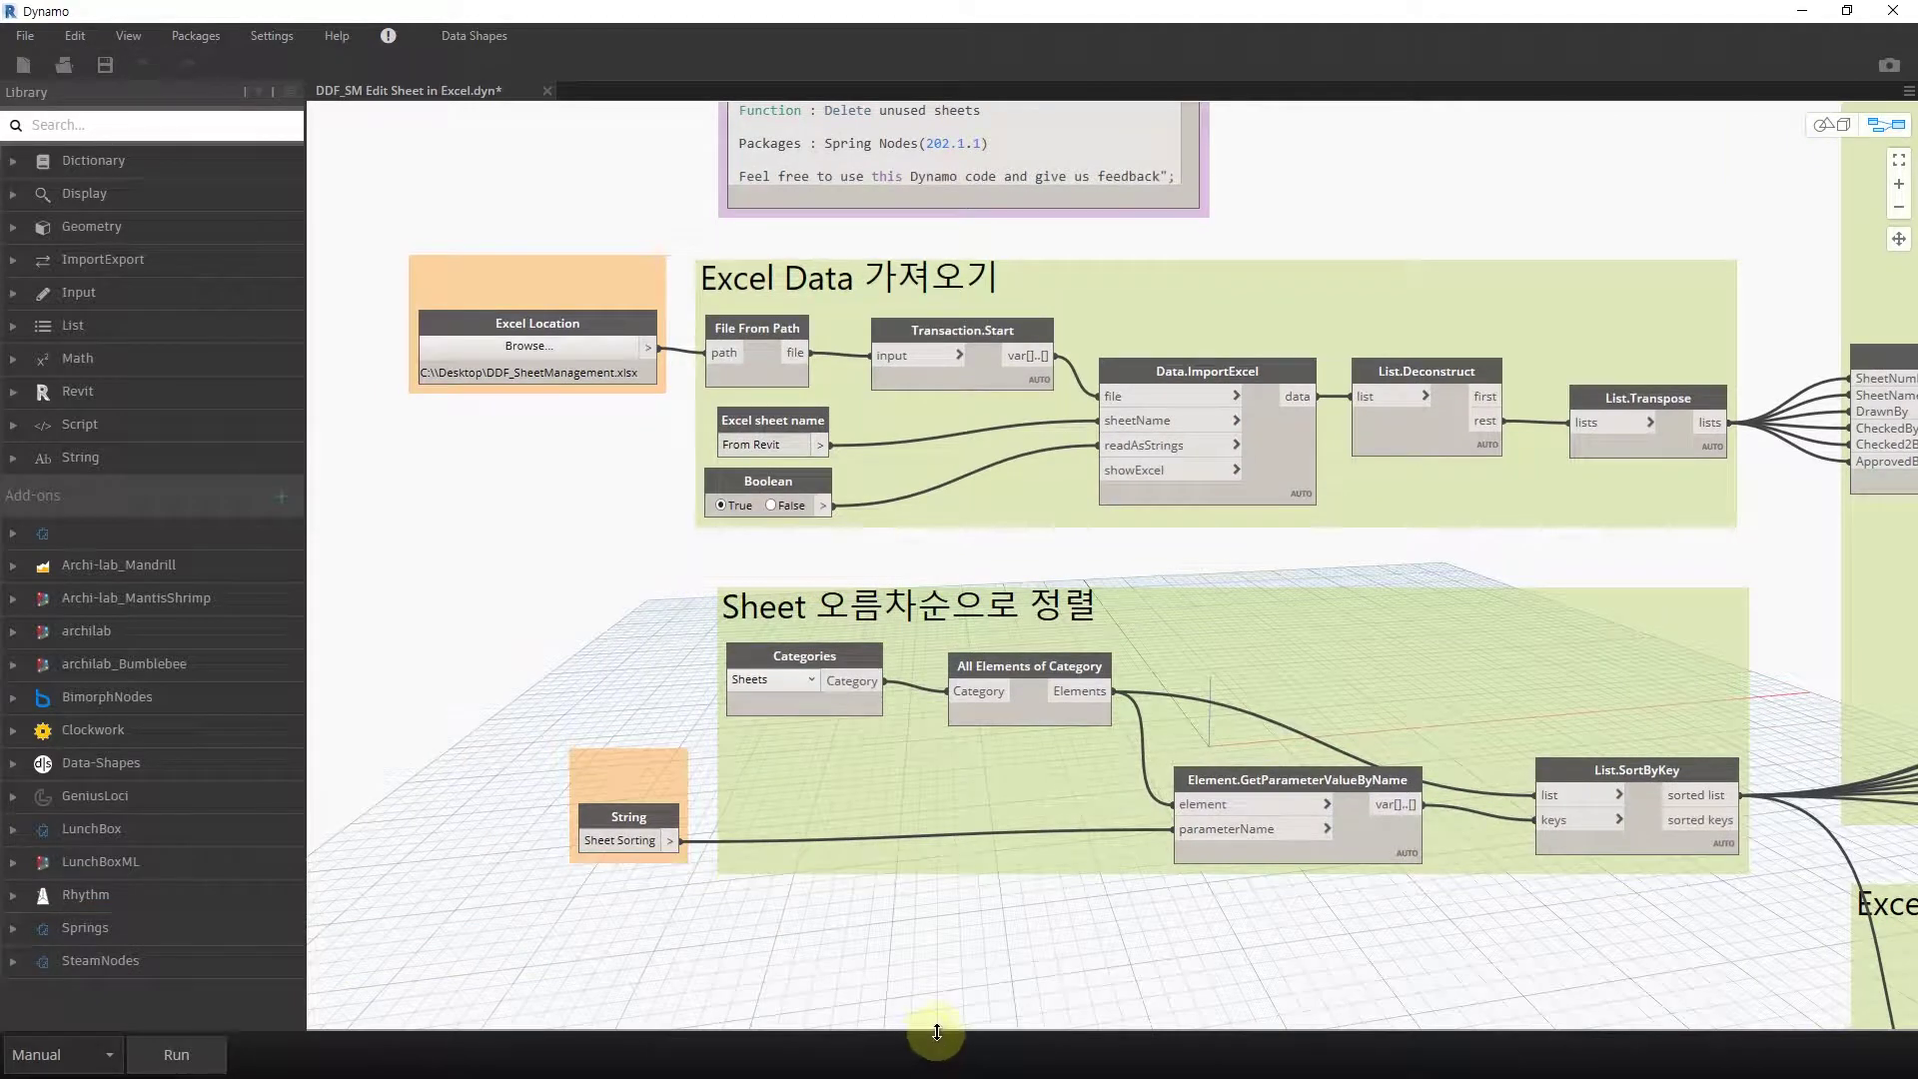
middle_drag(1609, 420, 507, 599)
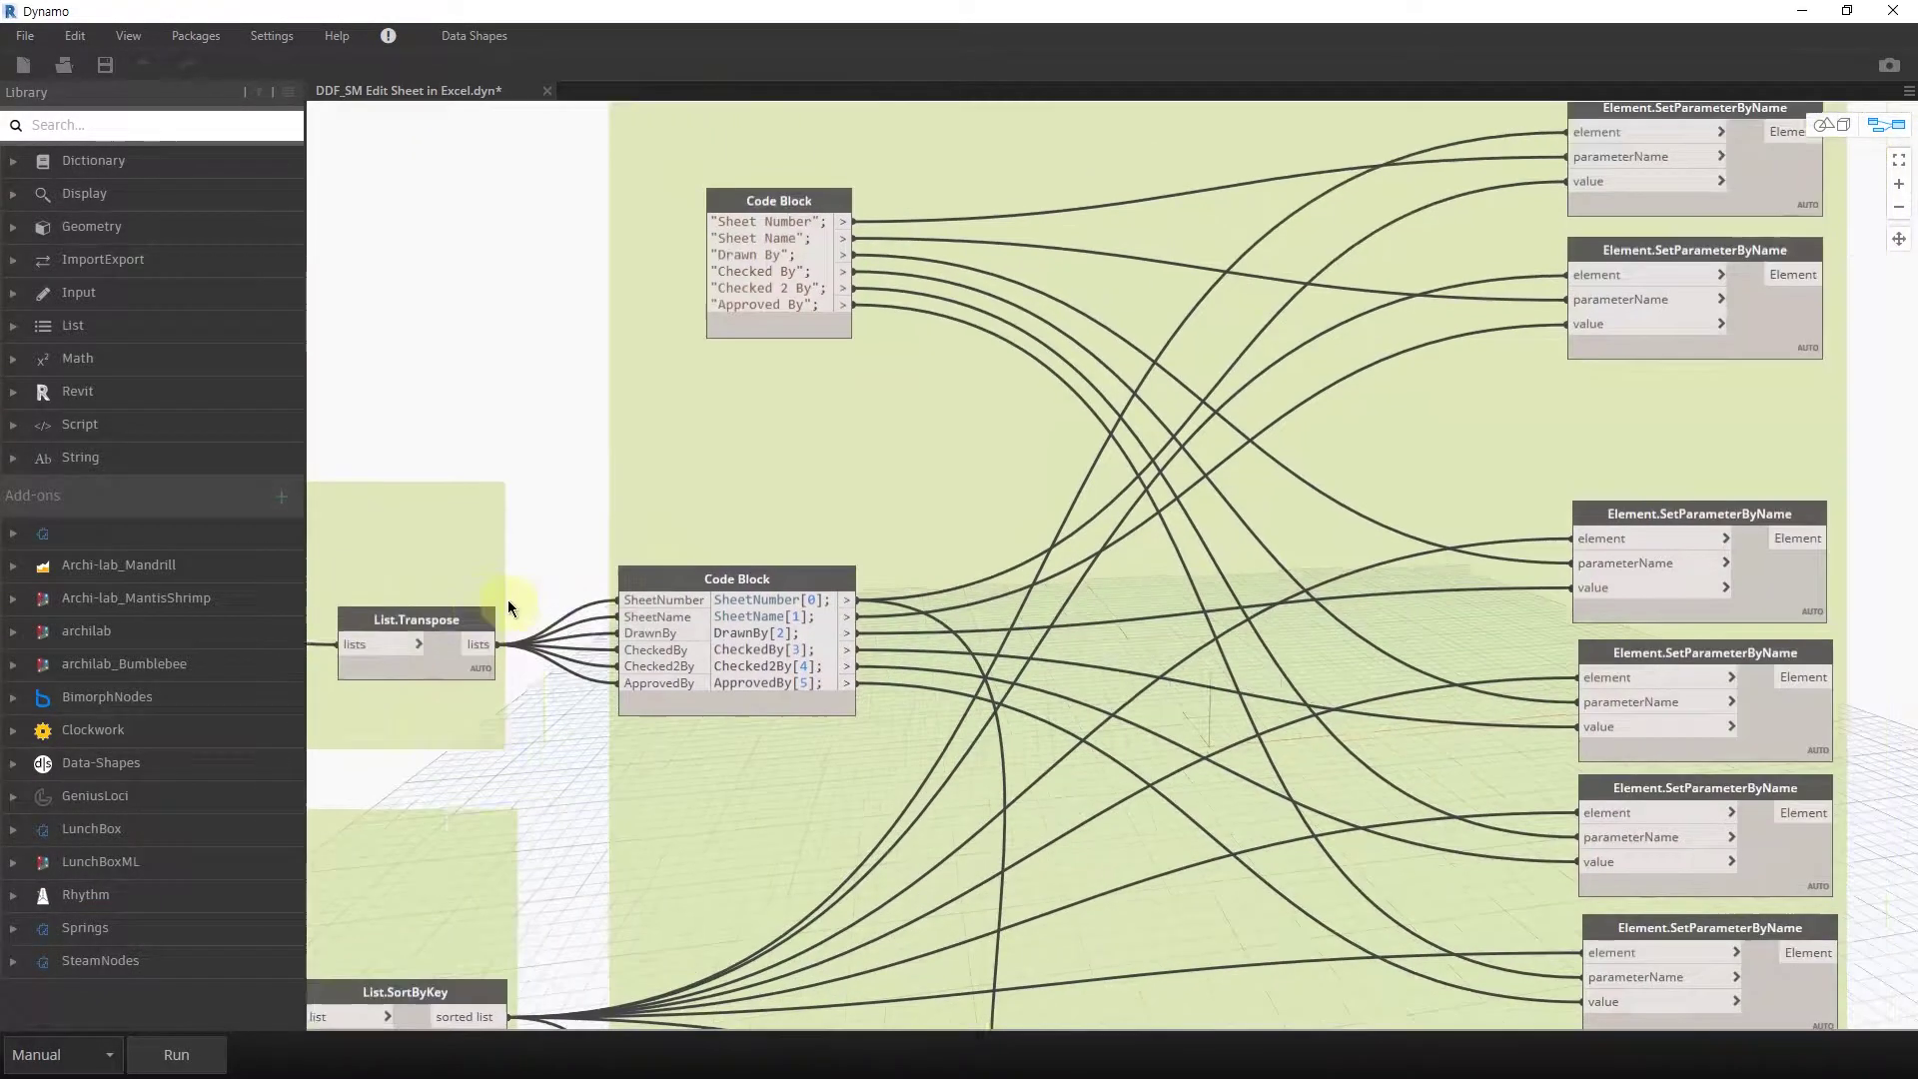
scroll(979, 551, down, 1)
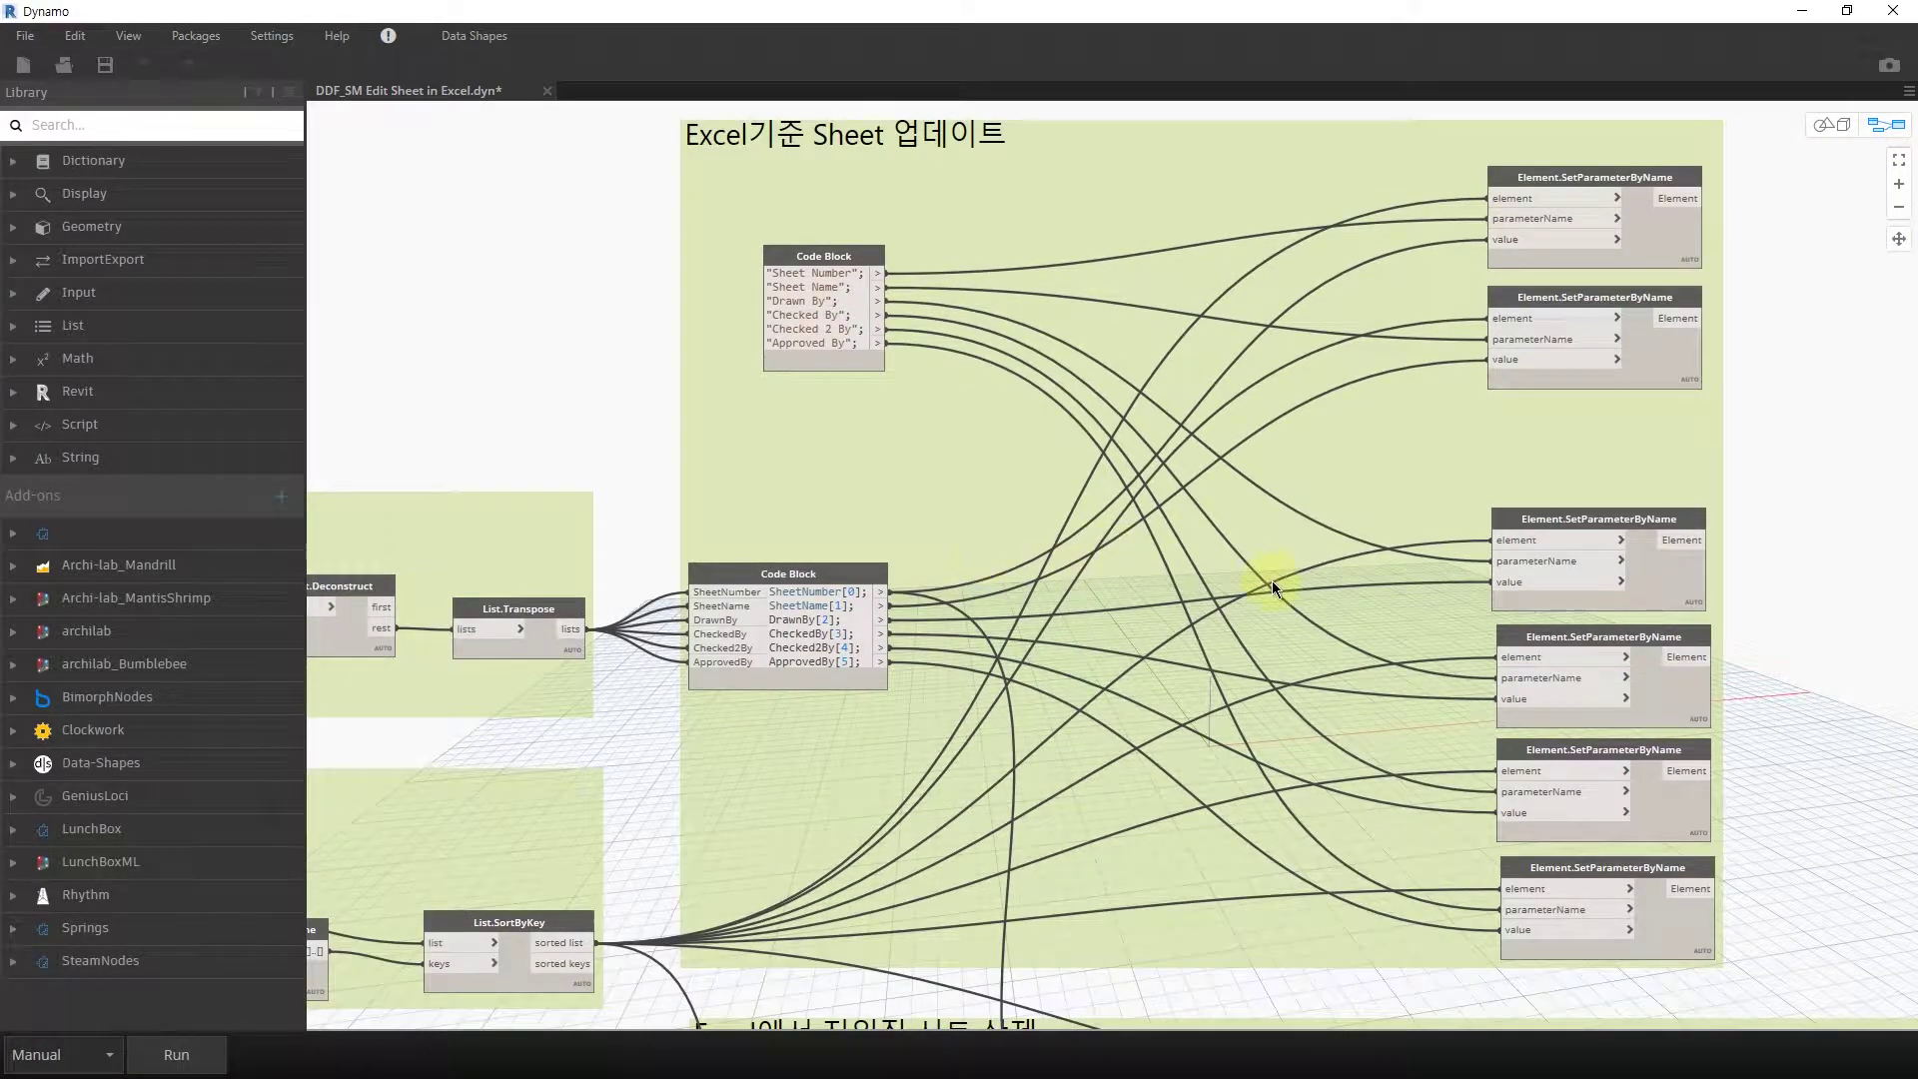
middle_drag(1273, 584, 1280, 591)
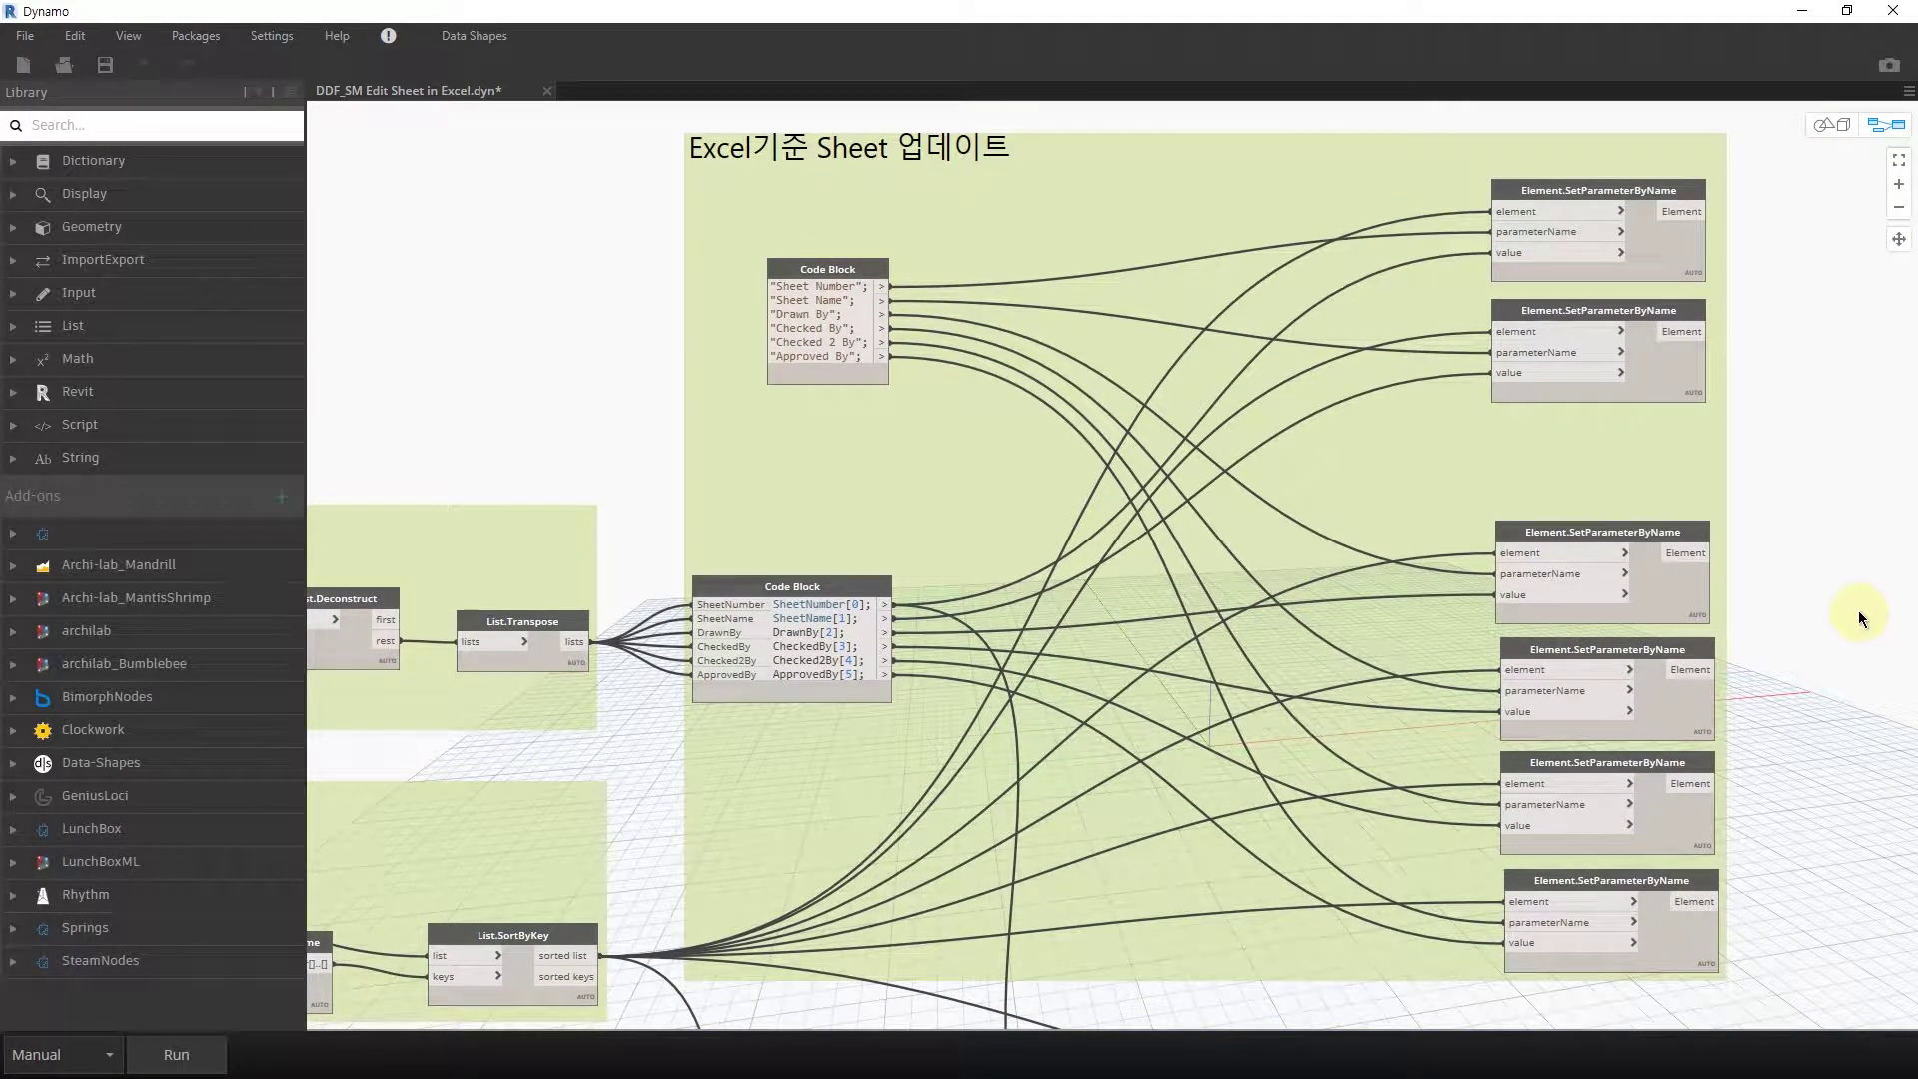
scroll(1839, 700, down, 1)
middle_drag(1824, 603, 1783, 542)
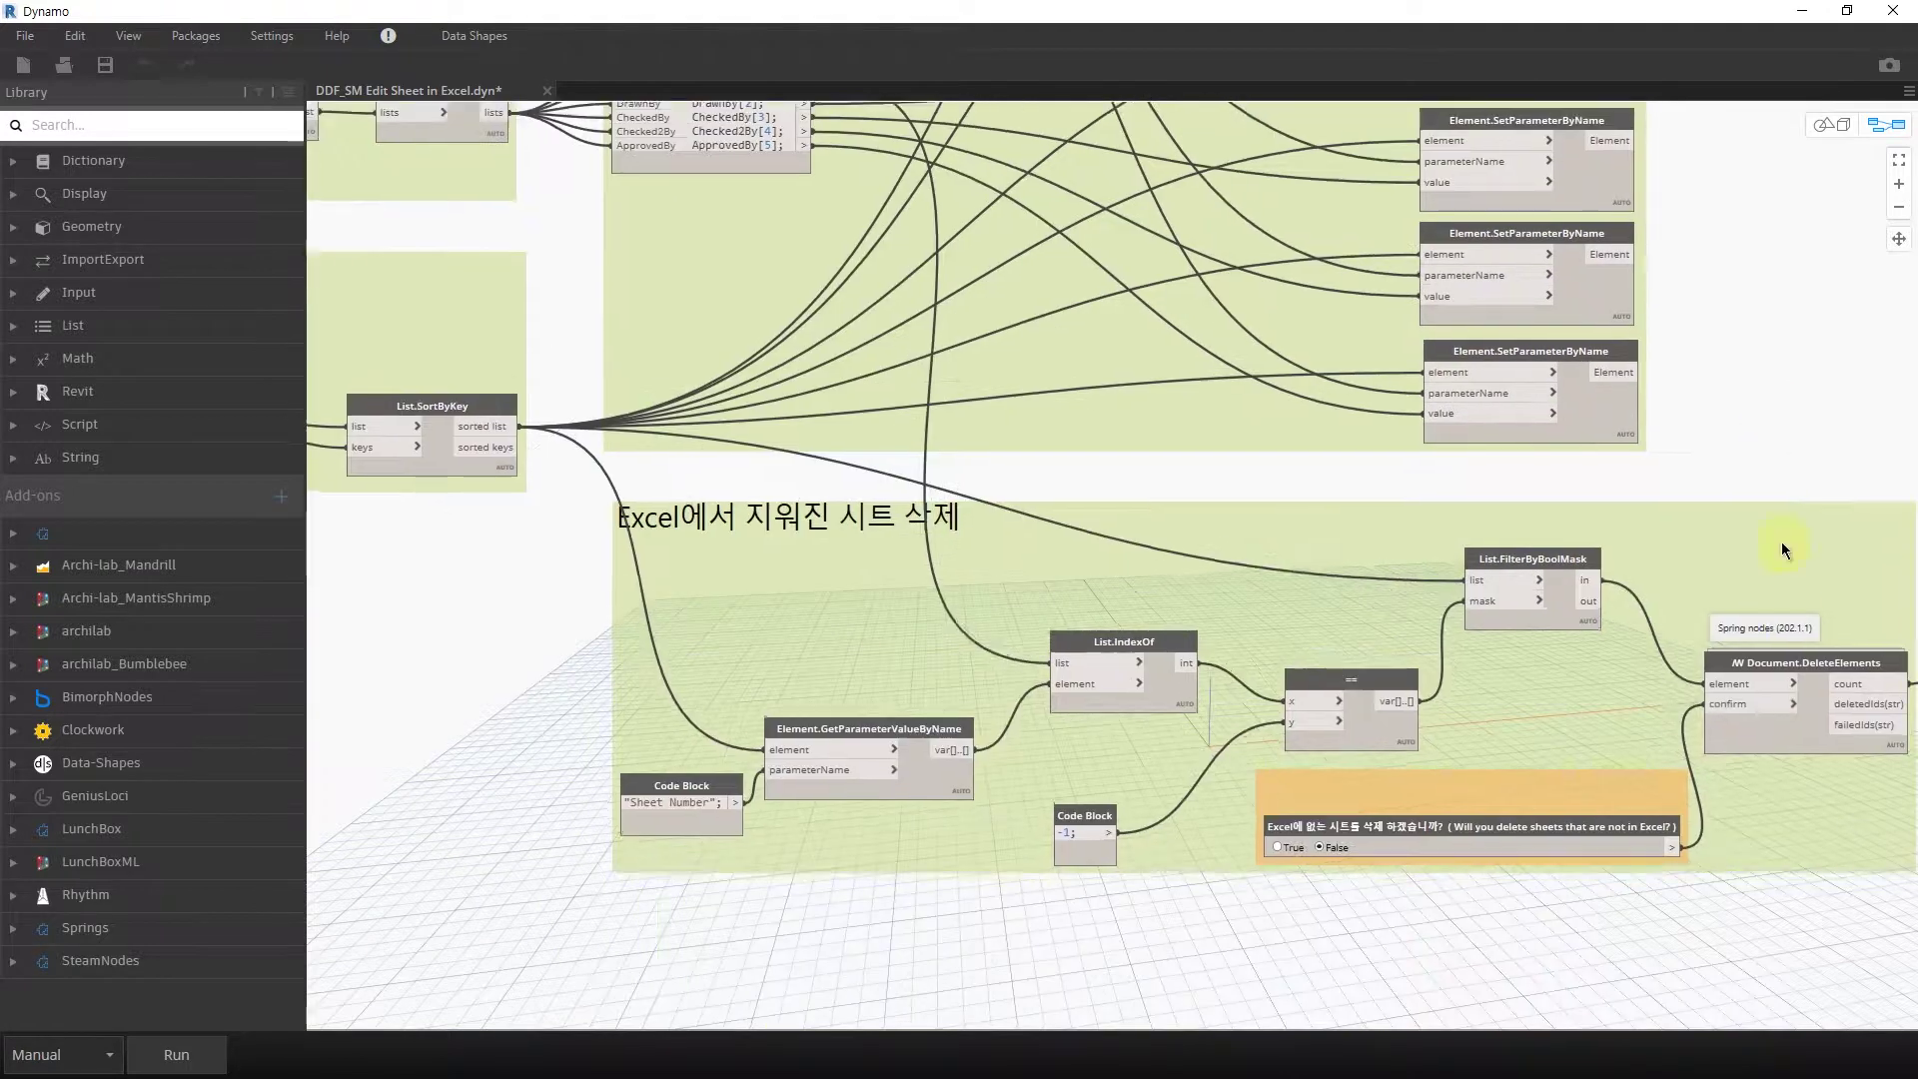
scroll(1575, 700, up, 1)
middle_drag(1575, 700, 1555, 687)
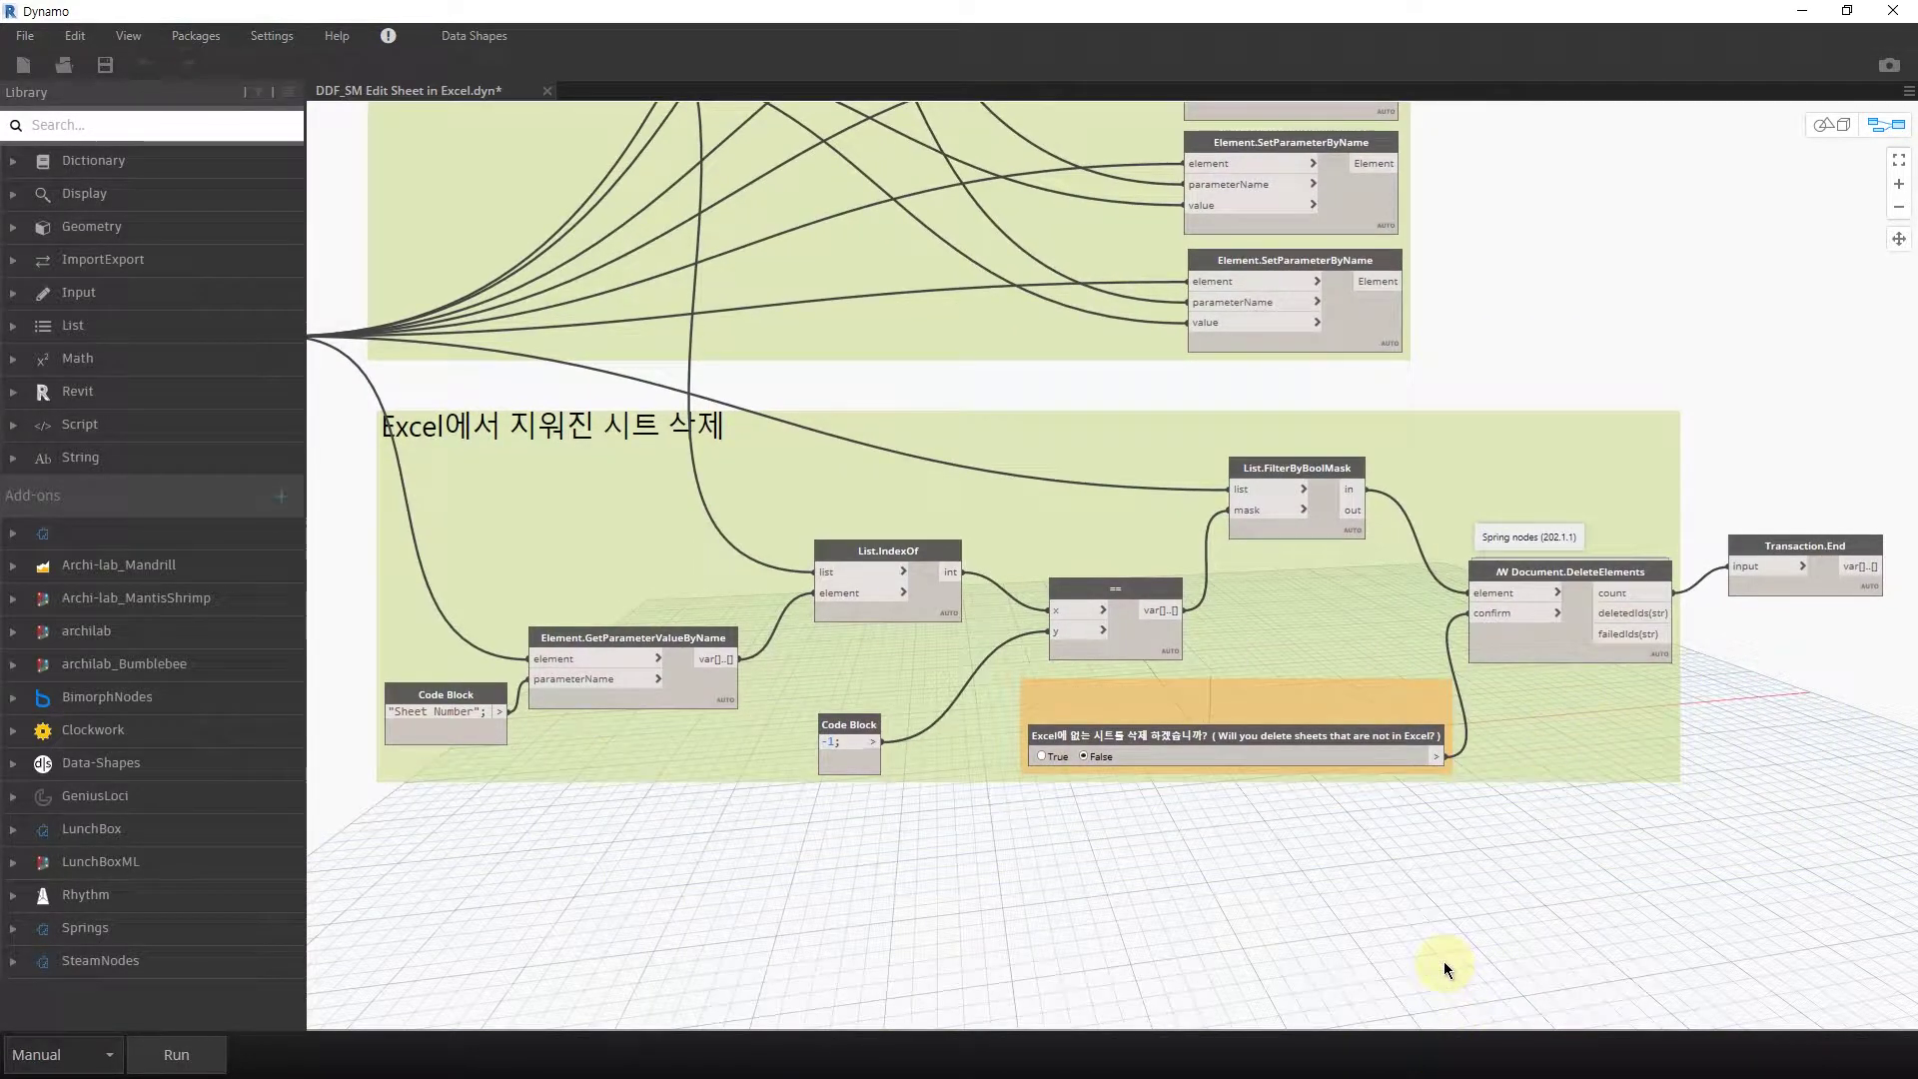
scroll(1442, 959, down, 2)
scroll(1439, 949, down, 2)
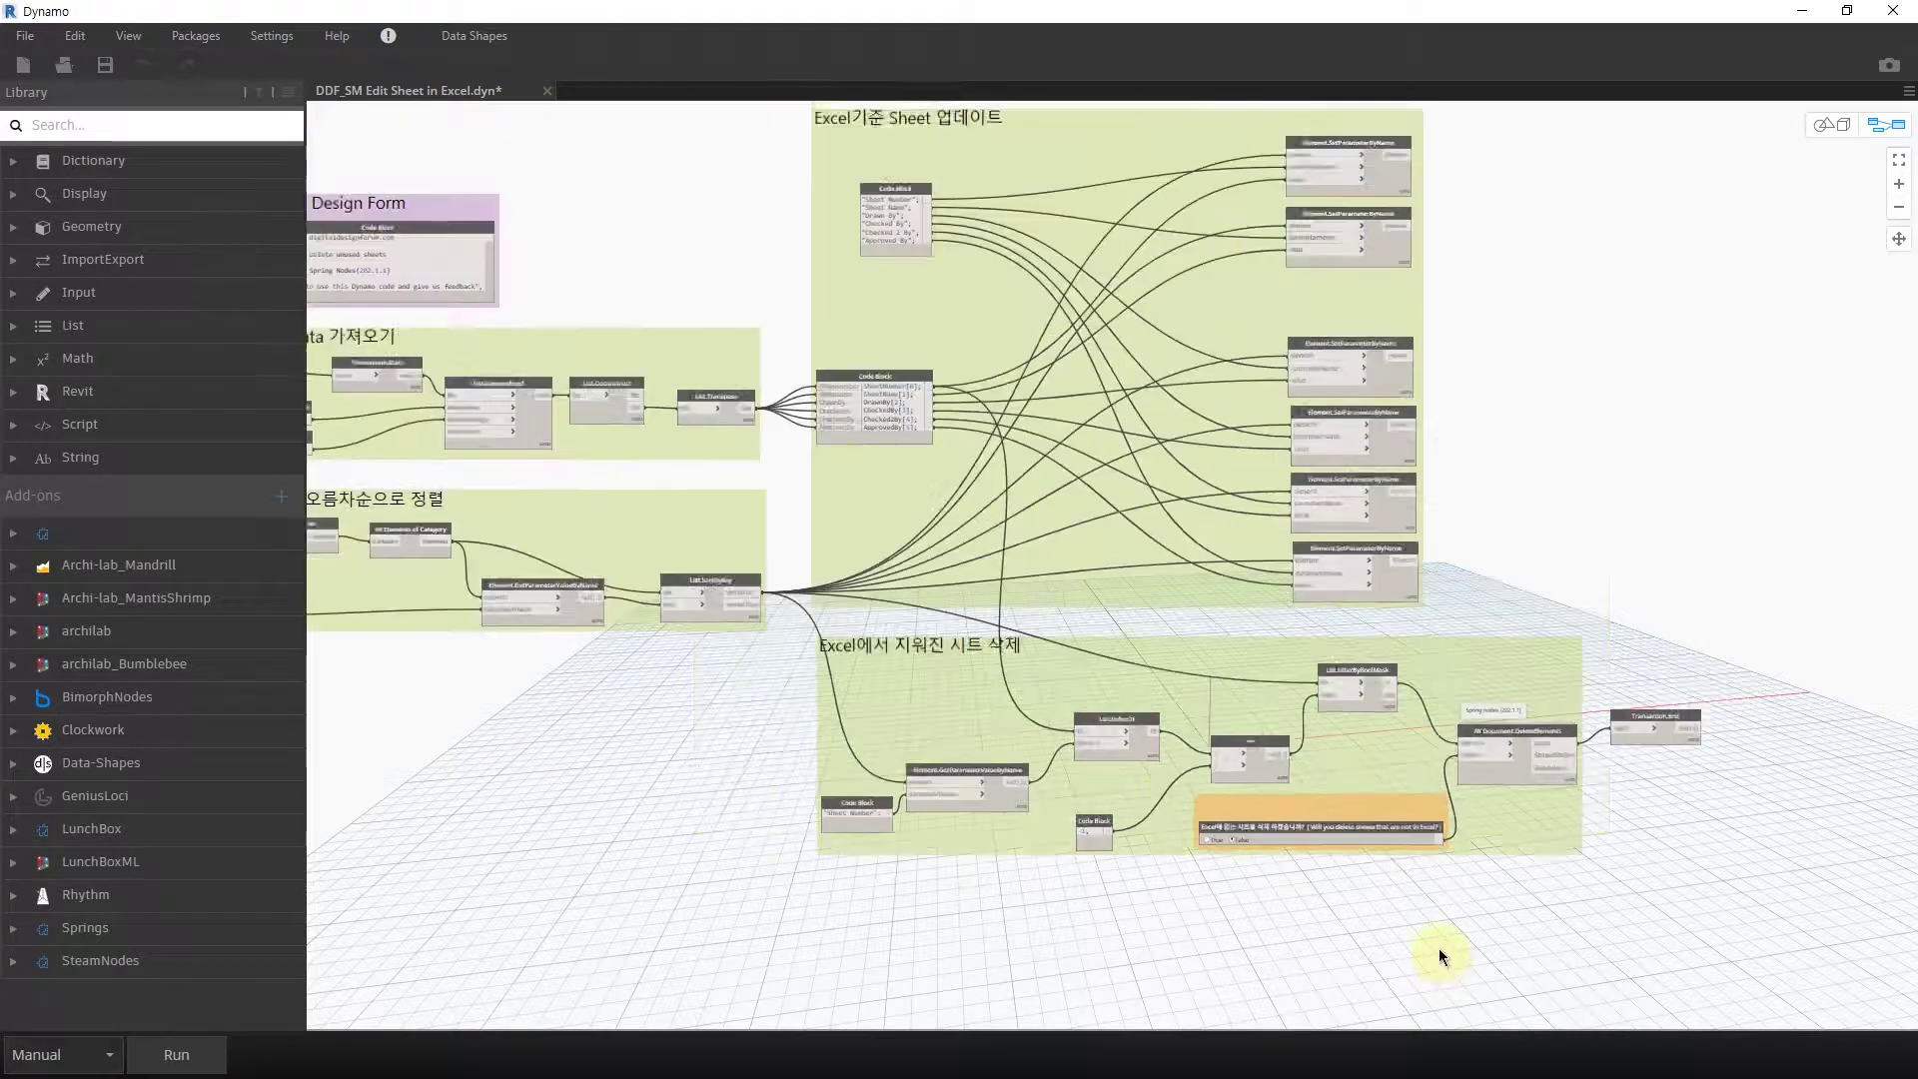
scroll(1434, 939, down, 1)
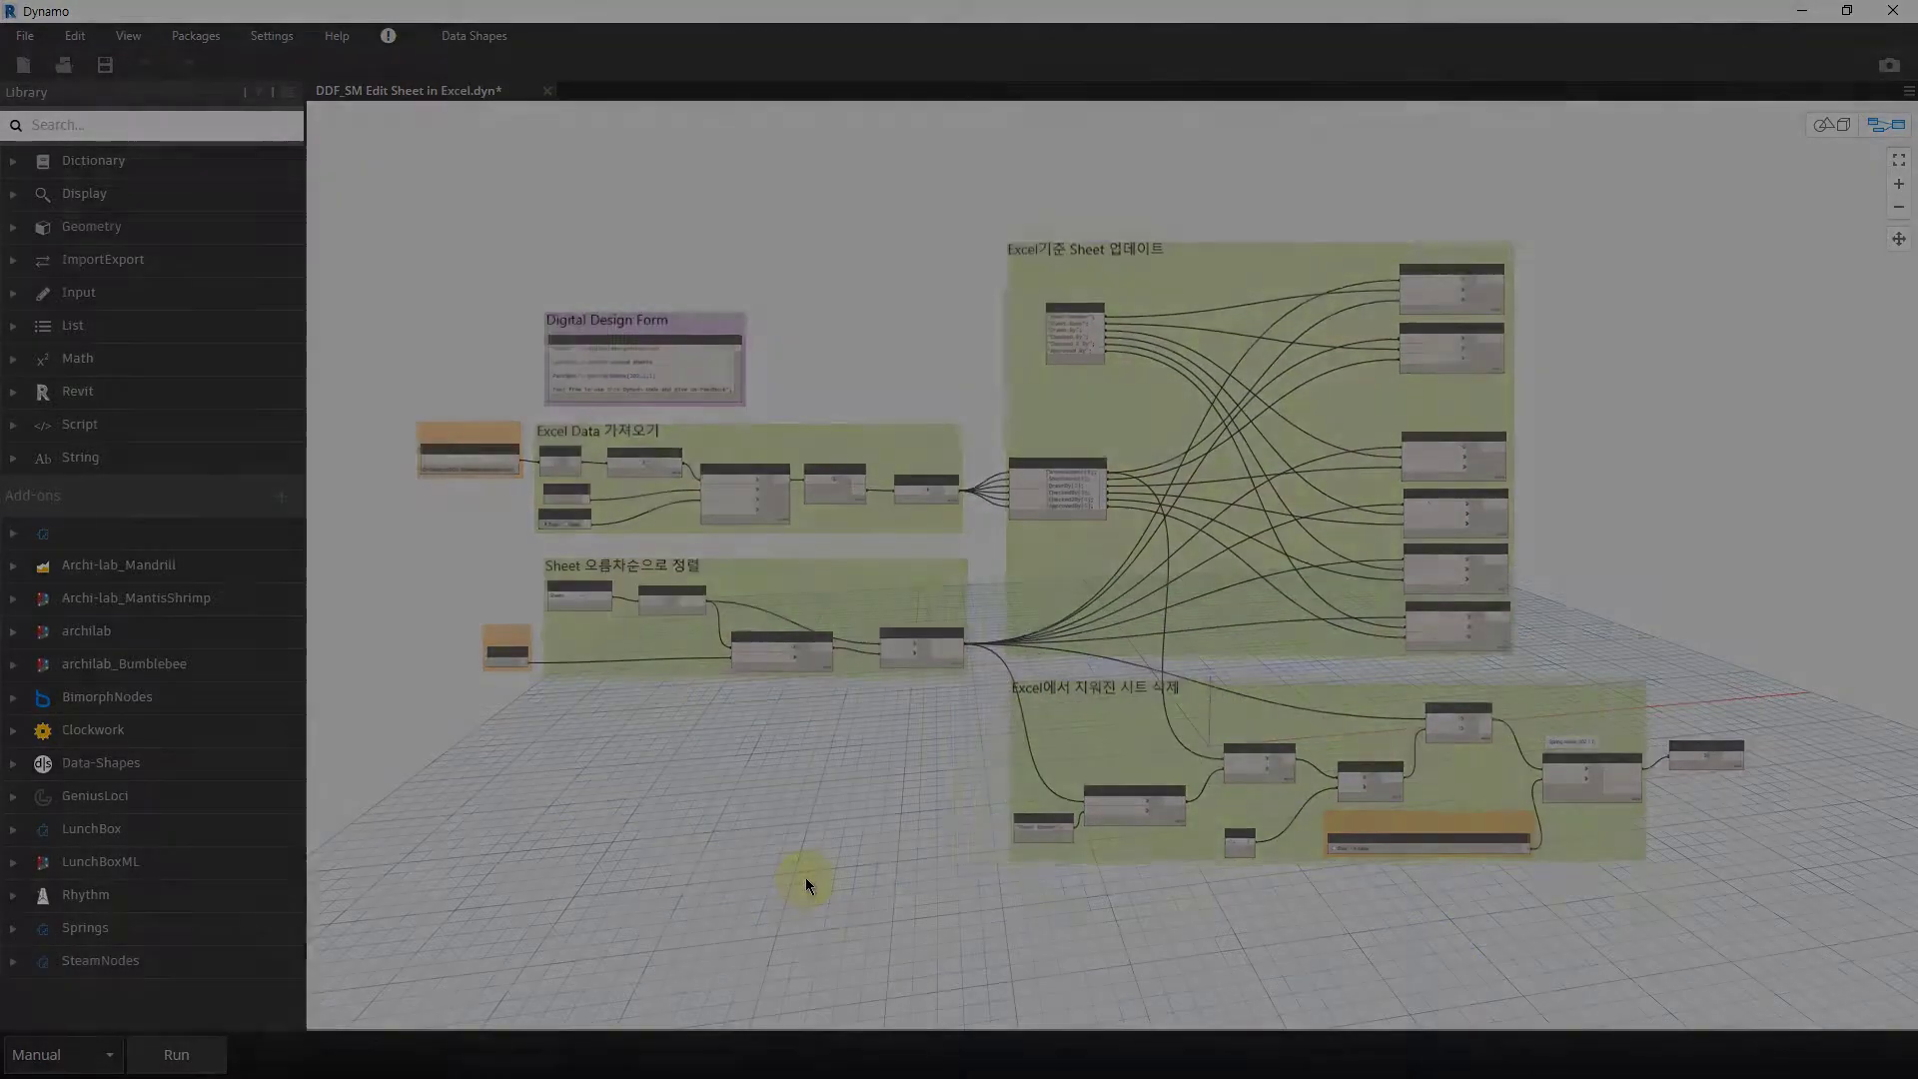